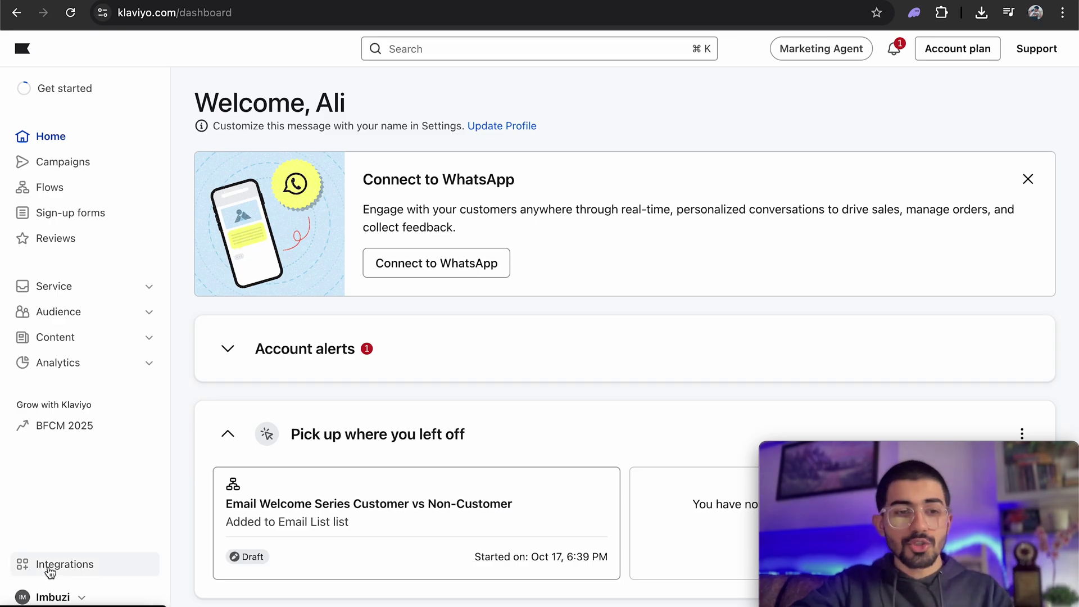
# Find the Shopify app in Klaviyo's integrations marketplace by searching 'shopify'.
pyautogui.click(55, 565)
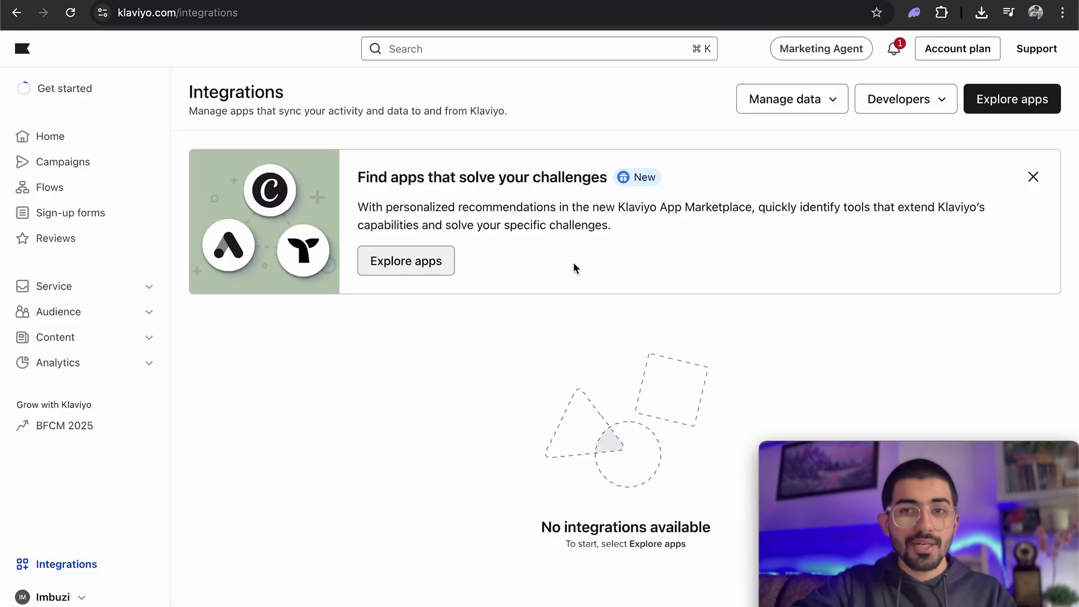
pyautogui.click(1027, 111)
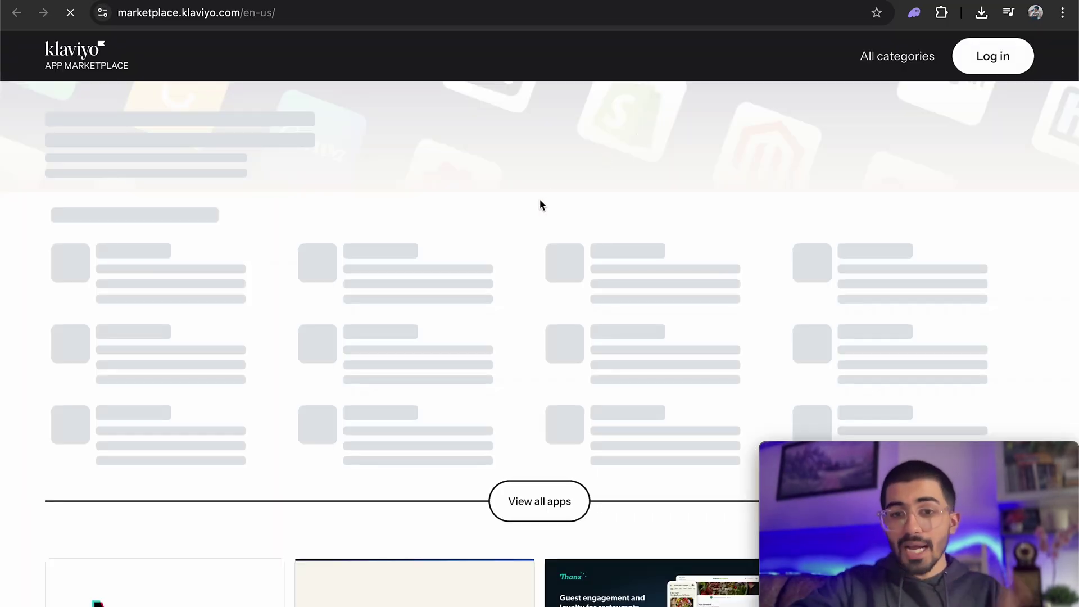
pyautogui.scroll(-5, 541, 202)
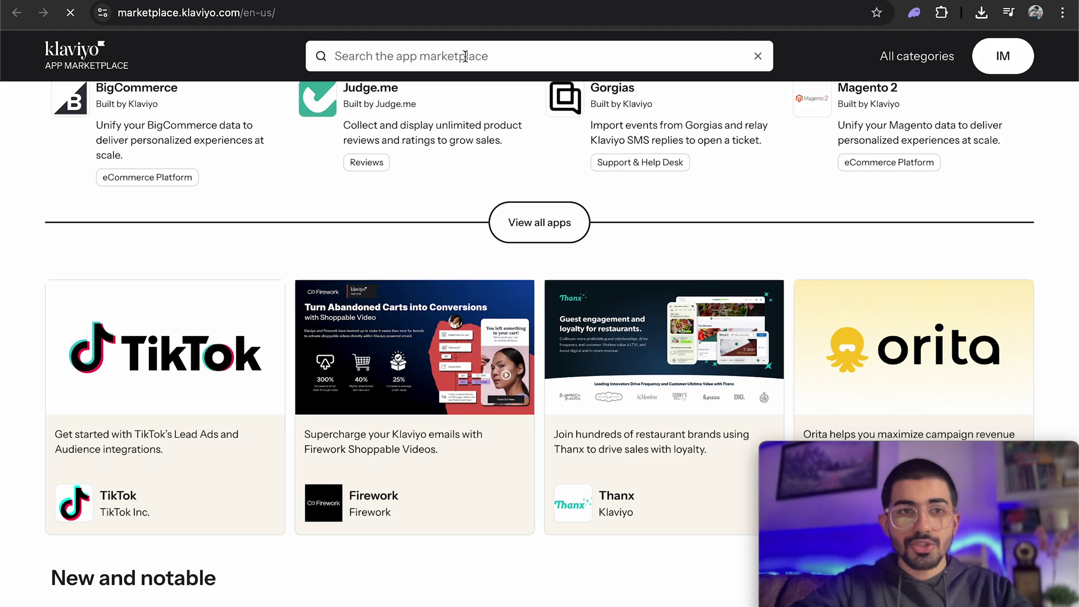
pyautogui.write('shopify')
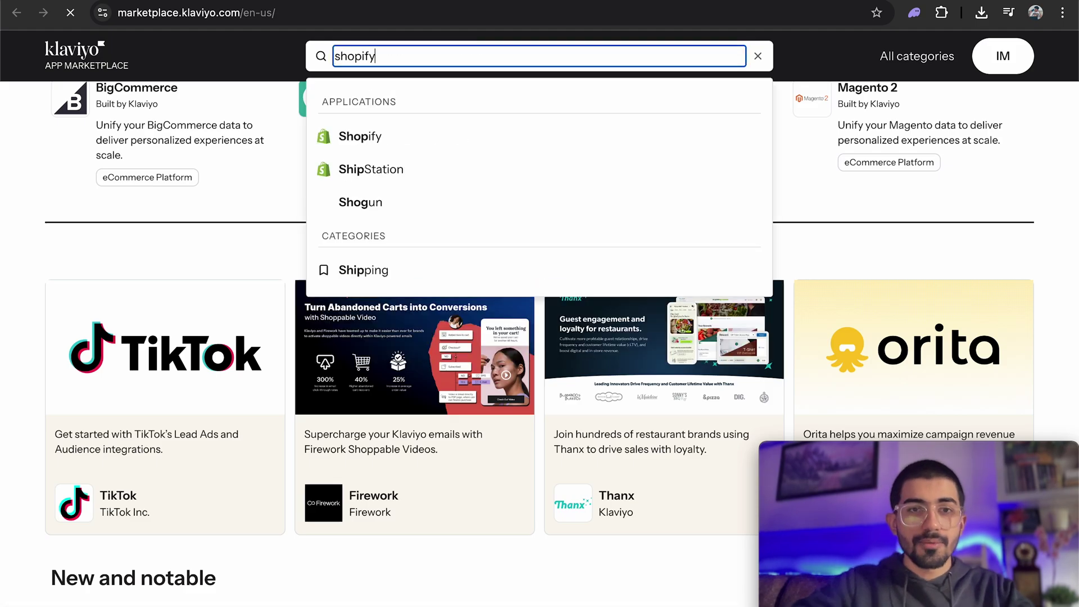
pyautogui.click(377, 147)
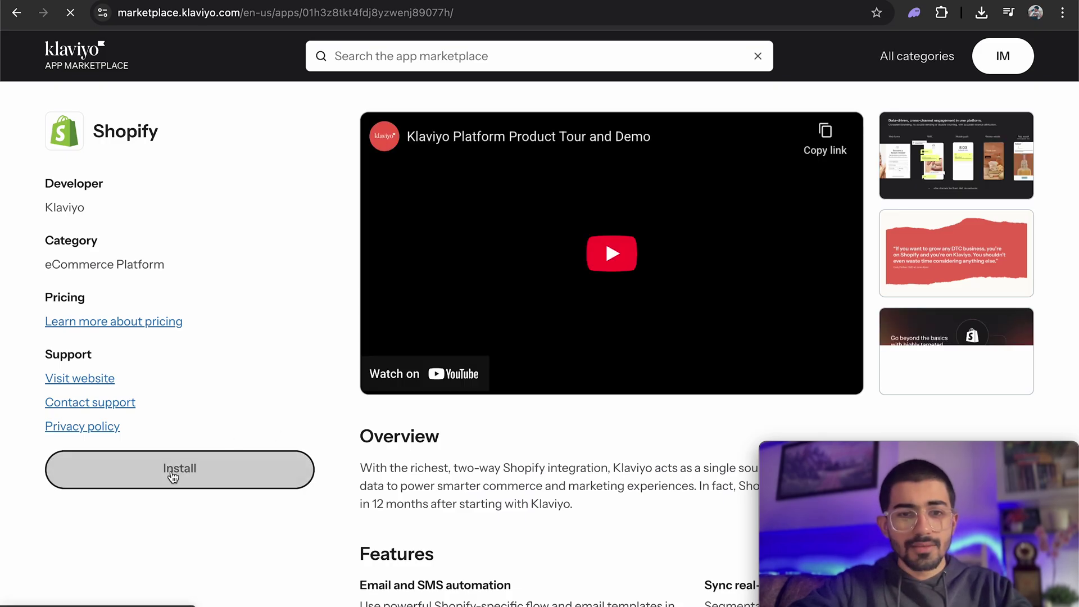
# Install the Shopify integration and start entering the store URL.
pyautogui.click(187, 480)
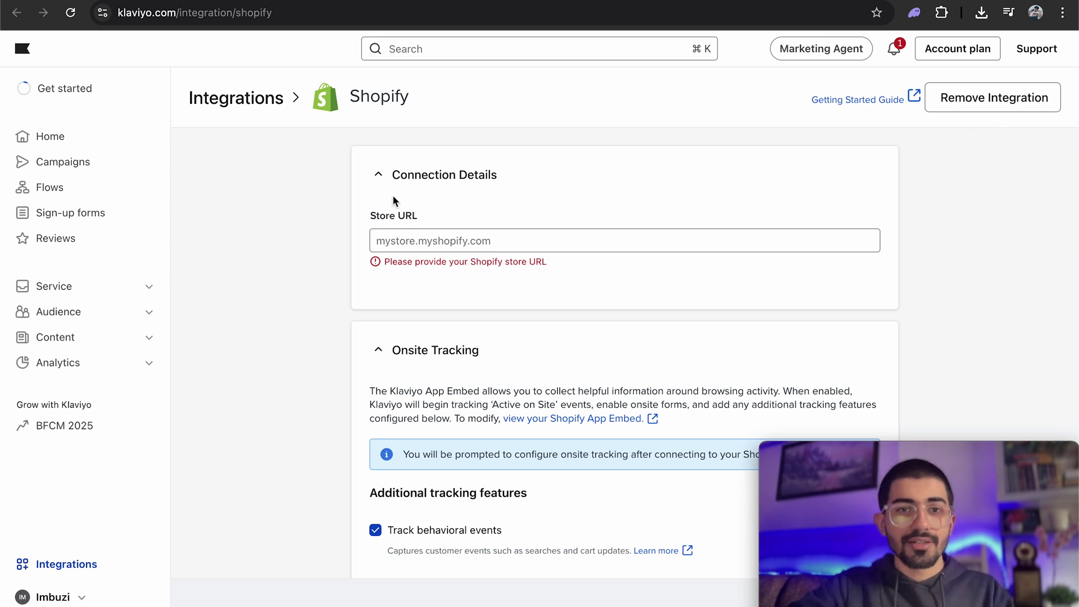
pyautogui.scroll(-1, 392, 195)
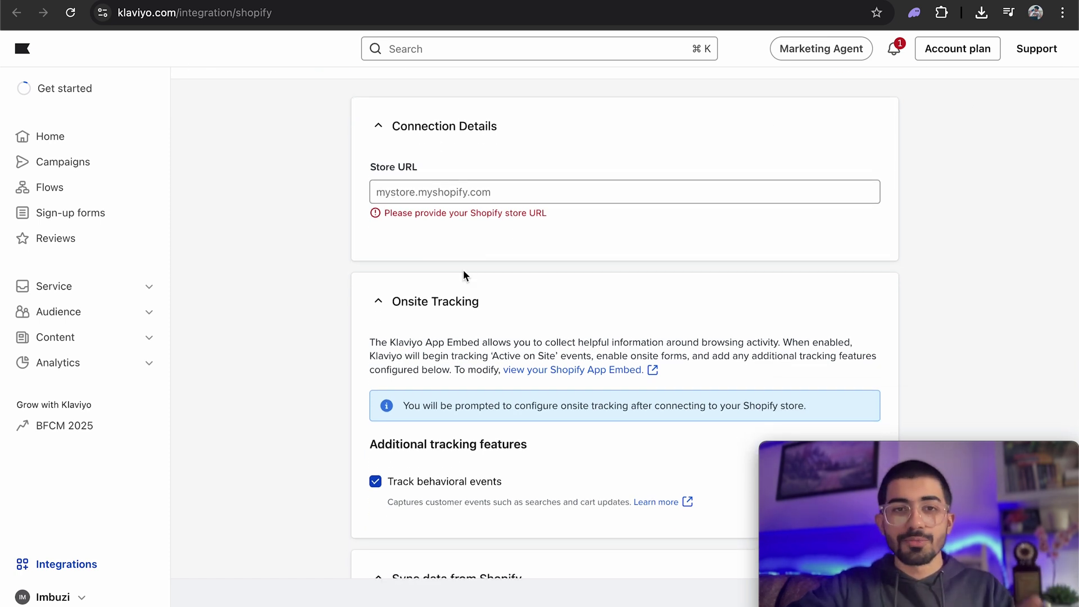
pyautogui.scroll(1, 487, 208)
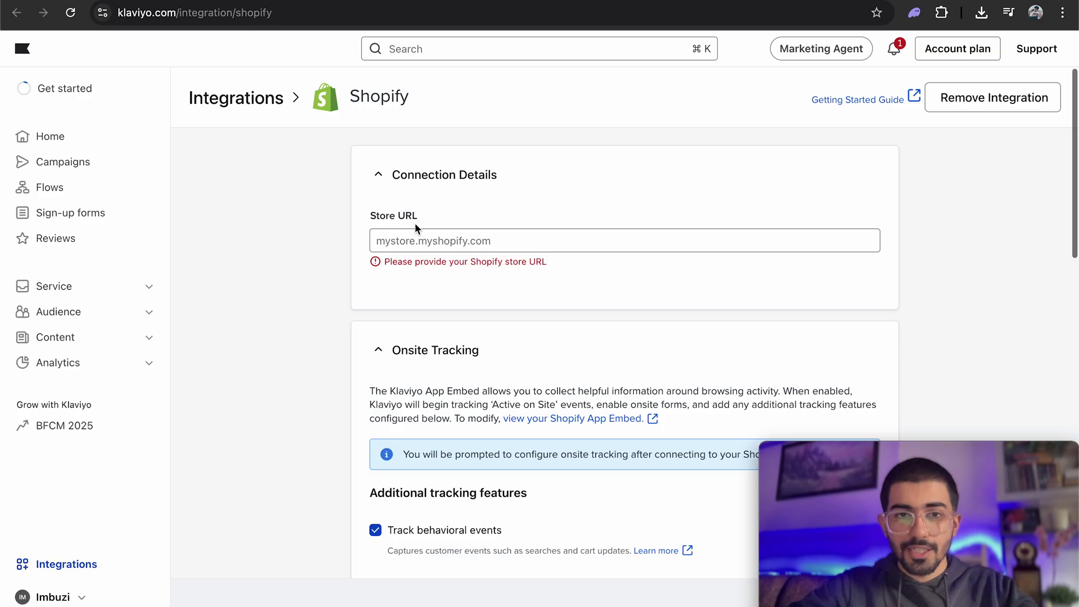
pyautogui.click(413, 236)
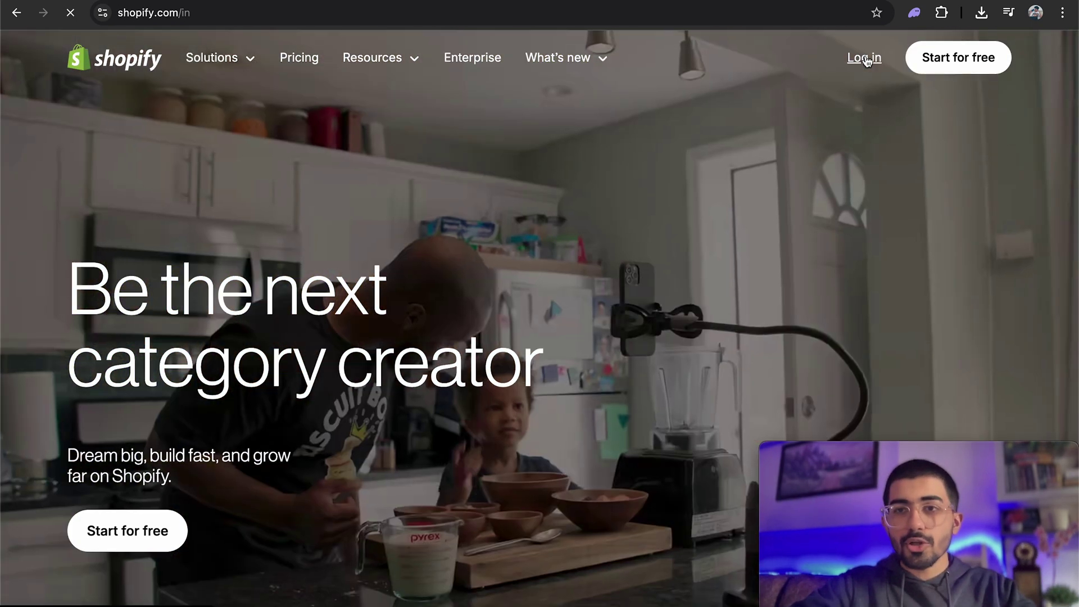
# Log in to the Shopify admin and launch Klaviyo: Email Marketing & SMS via a 'klaviyo' search.
pyautogui.click(865, 57)
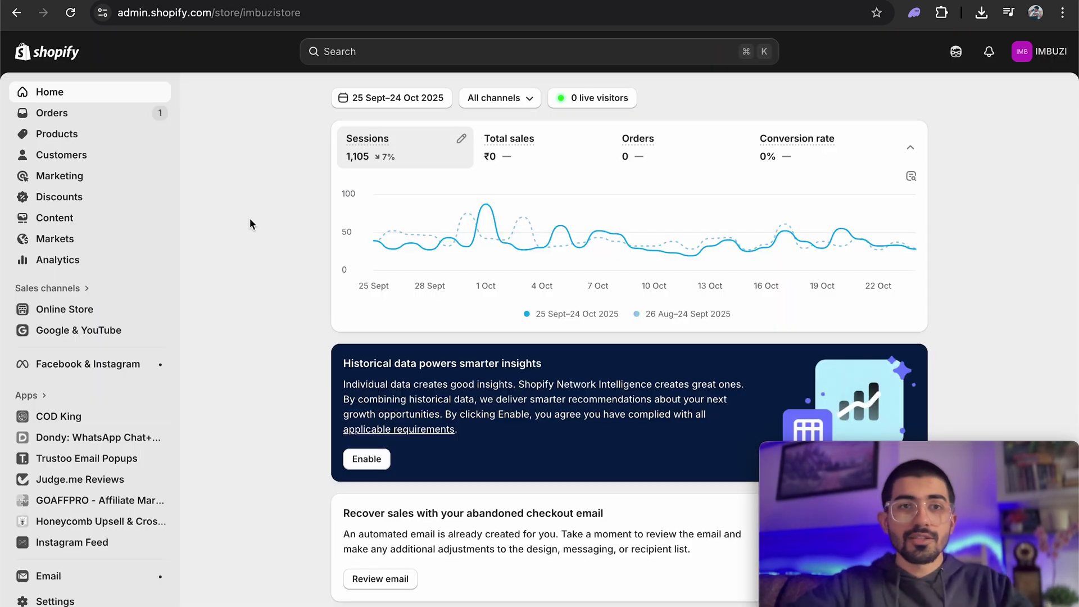
pyautogui.click(385, 54)
pyautogui.write('klaviyo')
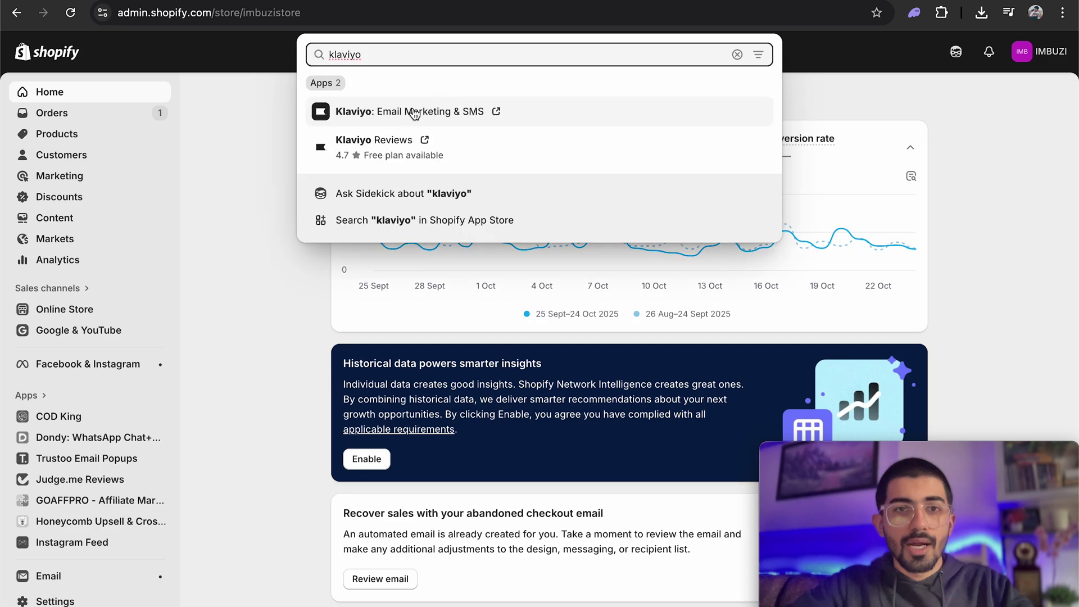
pyautogui.click(560, 121)
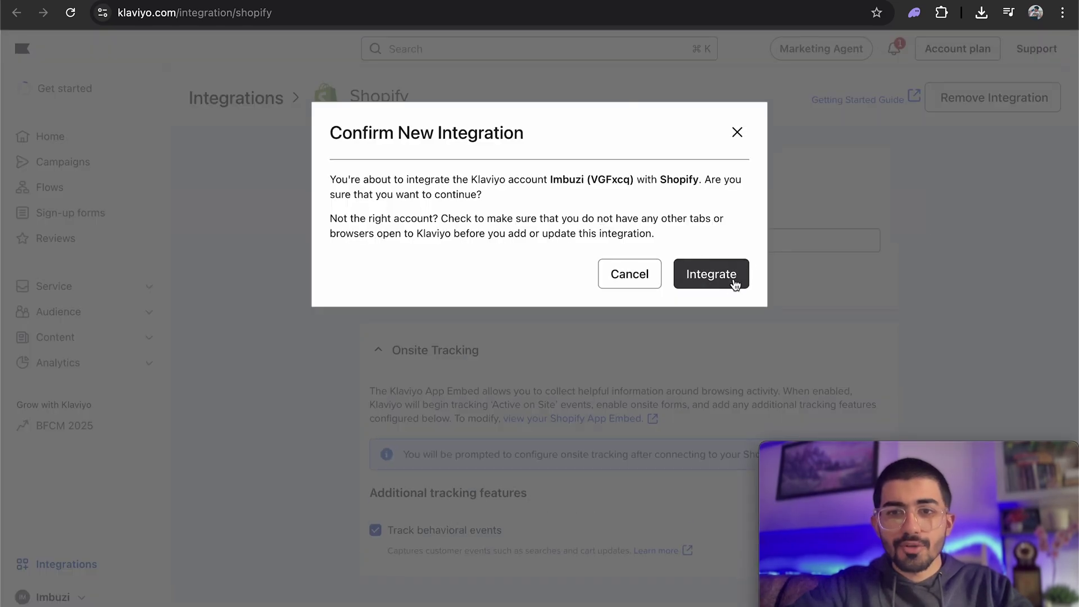
# Confirm the new integration linking the Klaviyo account to the Shopify store.
pyautogui.click(656, 274)
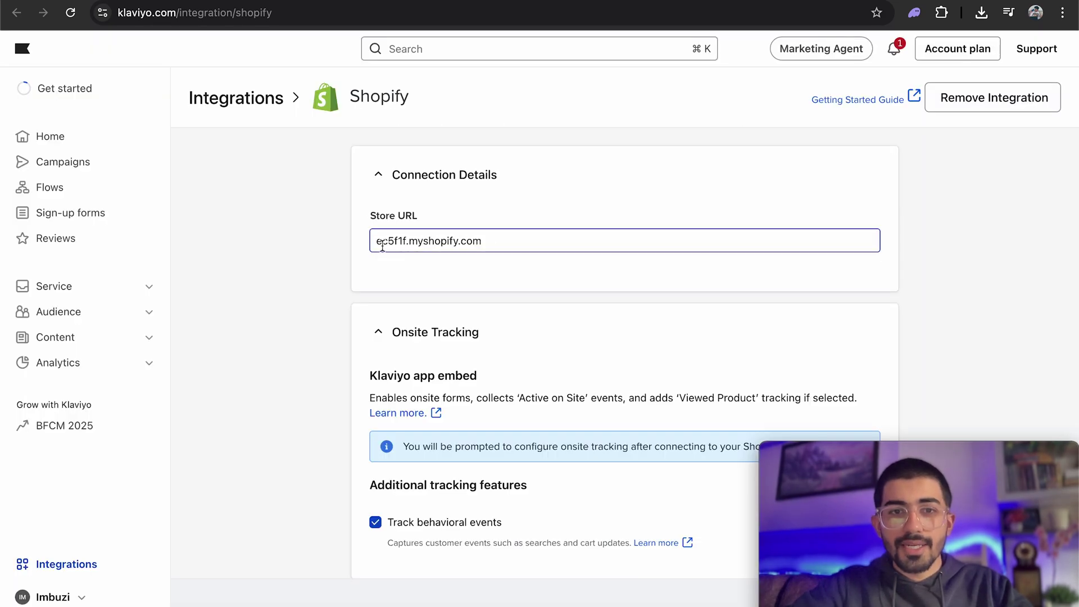
pyautogui.moveTo(383, 245); pyautogui.dragTo(498, 244)
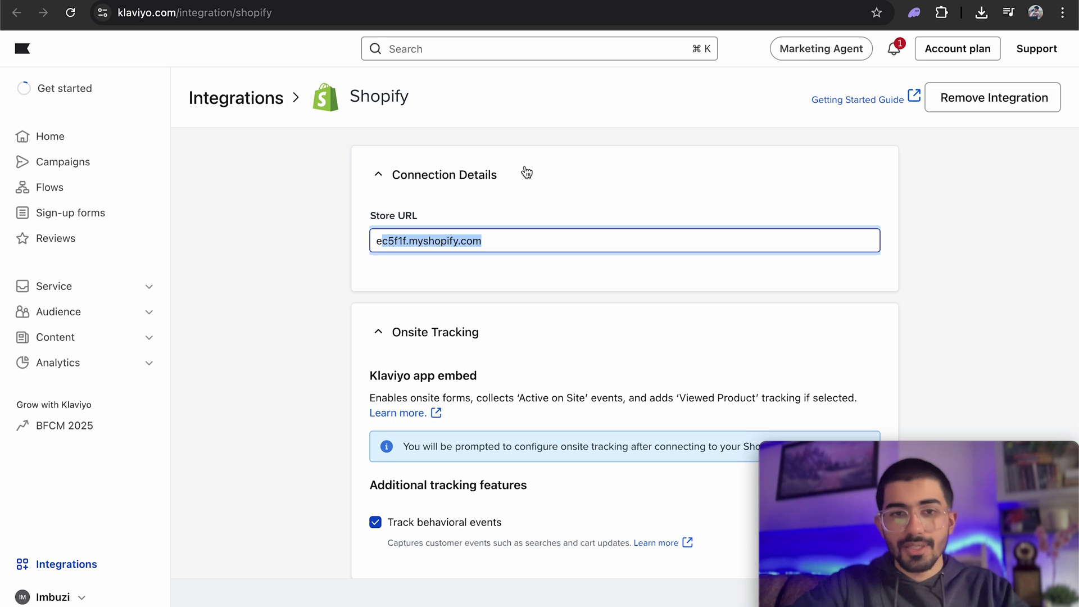
pyautogui.scroll(-4, 517, 278)
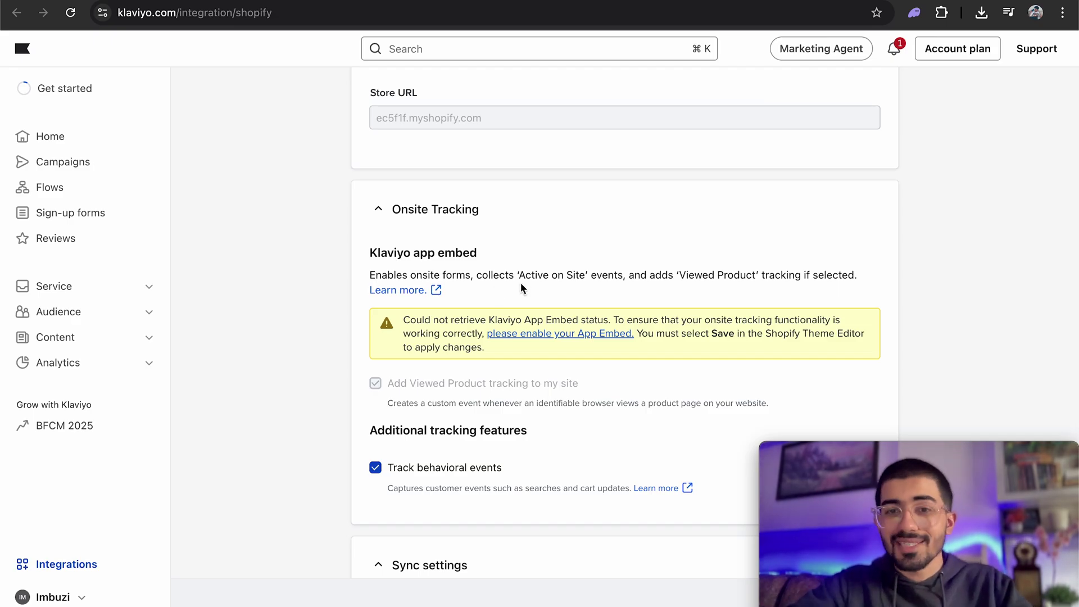
pyautogui.click(674, 276)
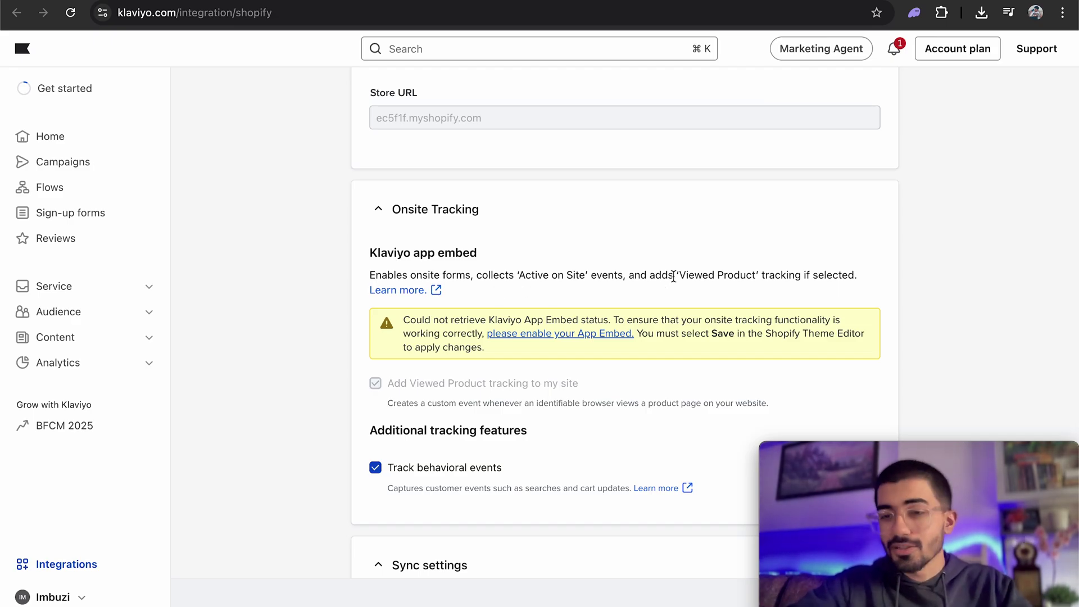
# Sync Shopify email subscribers into the Email List and update the integration.
pyautogui.scroll(-2, 673, 276)
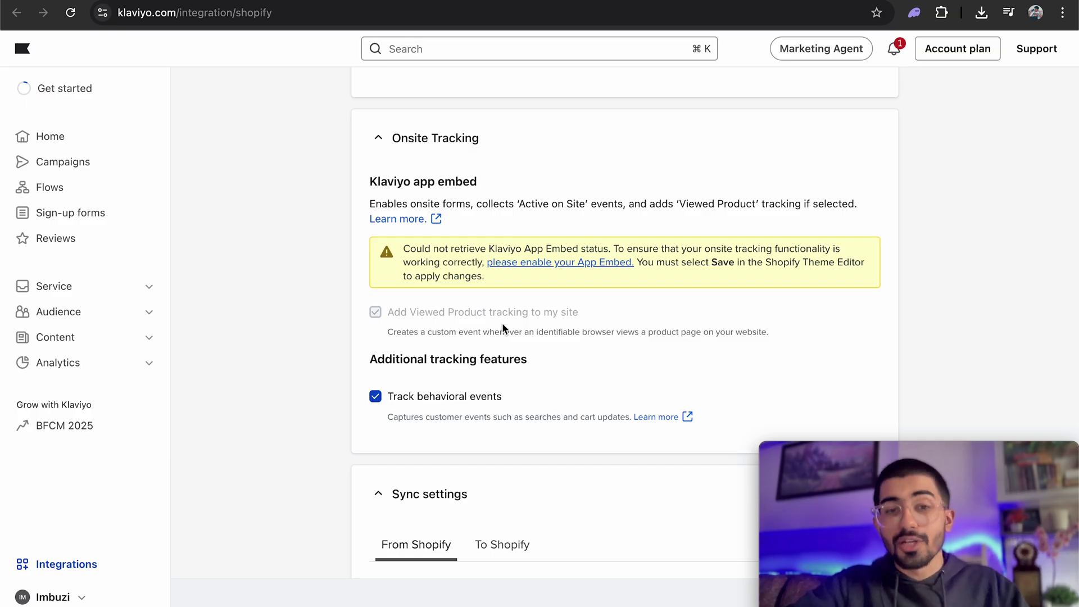
pyautogui.scroll(-3, 503, 327)
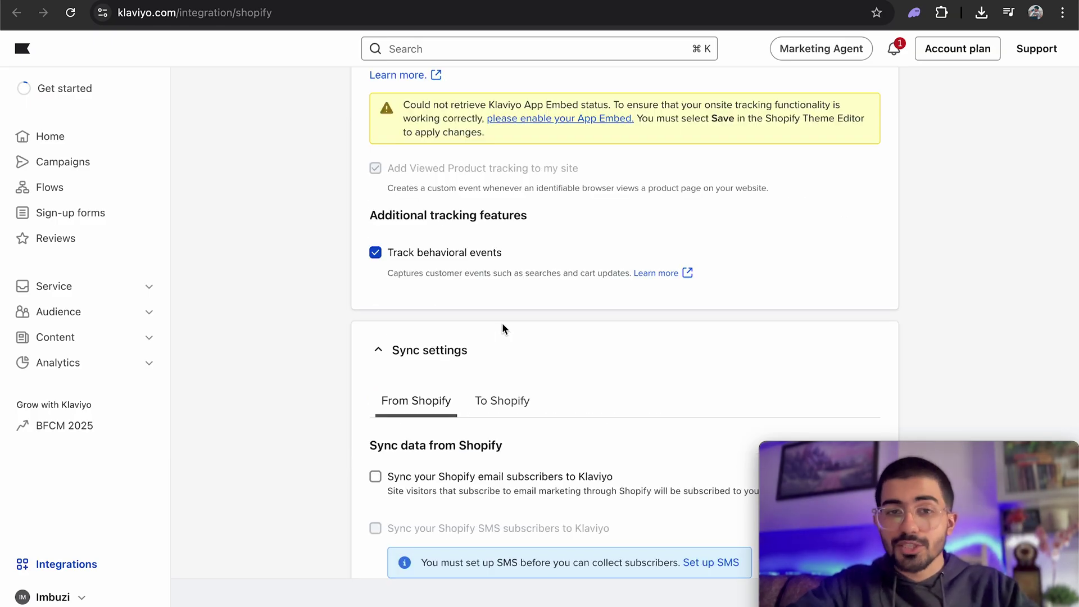
pyautogui.scroll(-3, 611, 314)
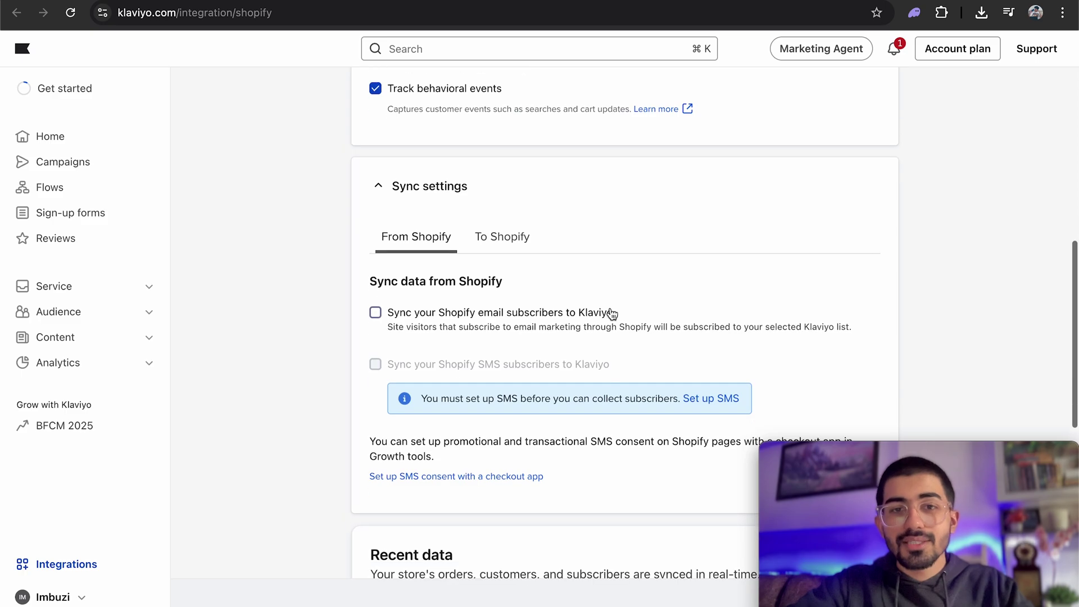
pyautogui.click(429, 319)
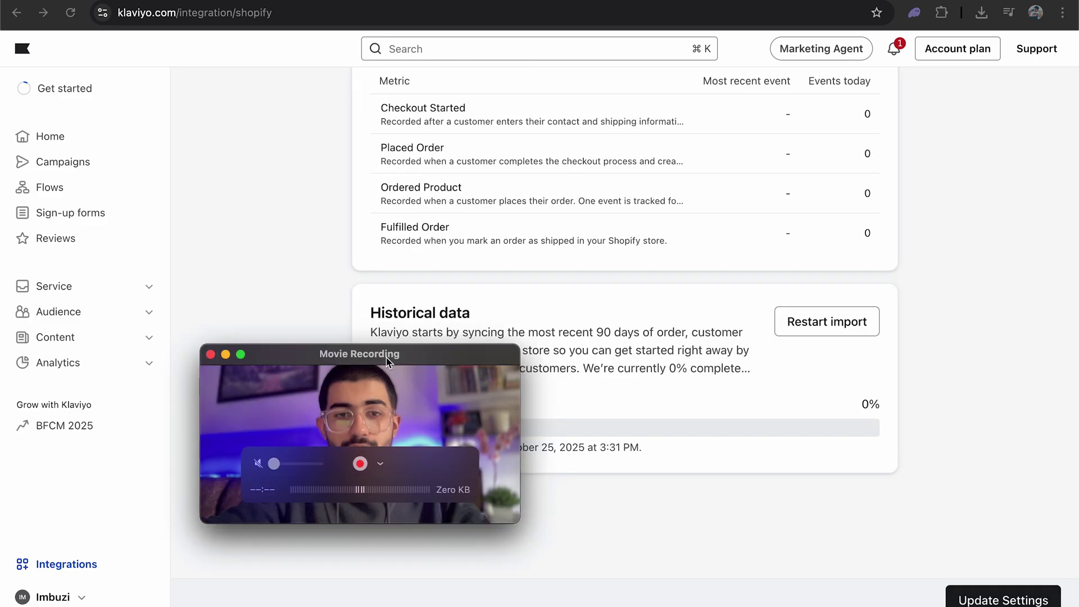
pyautogui.moveTo(339, 369); pyautogui.dragTo(186, 467)
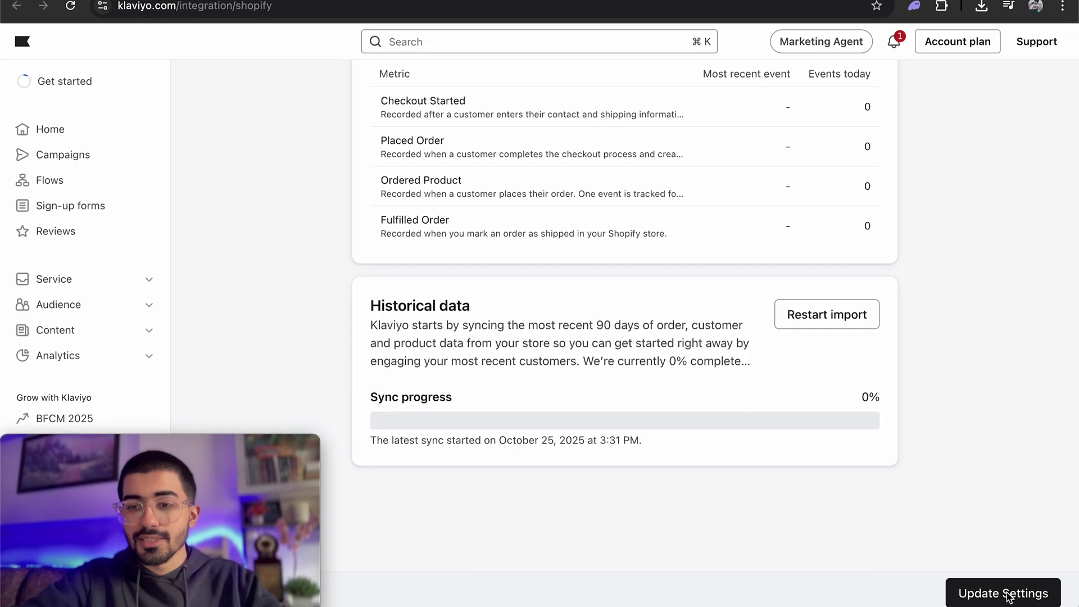
pyautogui.click(1007, 596)
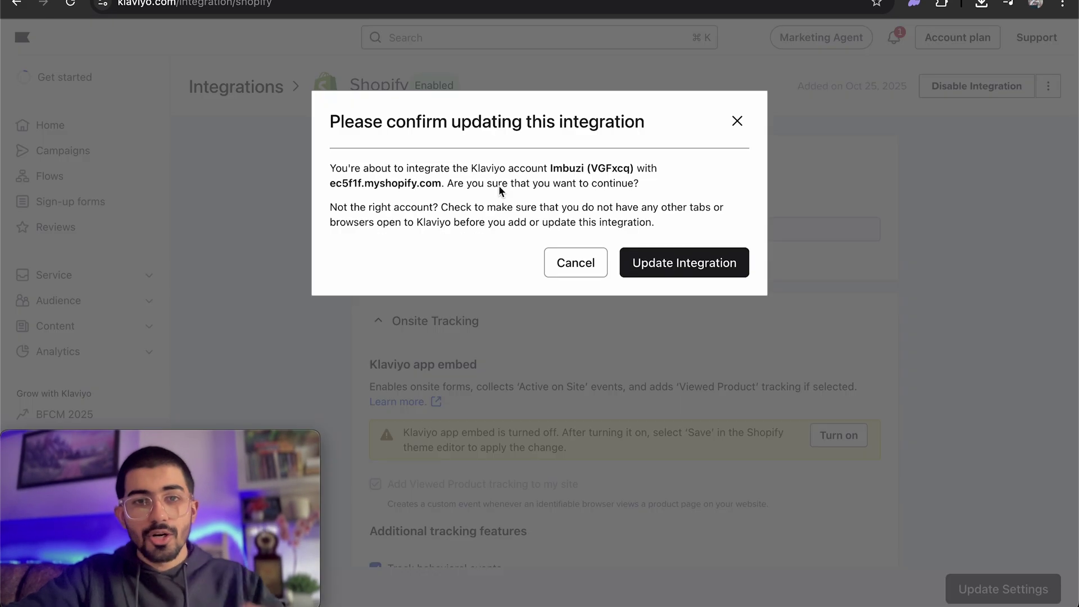
pyautogui.click(709, 267)
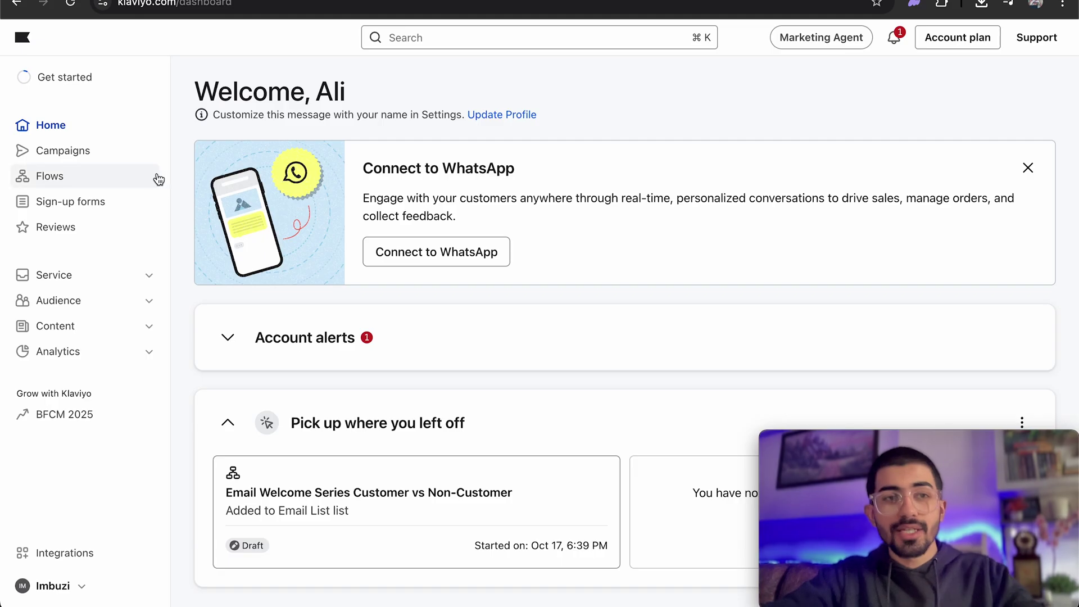
# Look over Klaviyo's Campaigns and Flows pages.
pyautogui.click(69, 159)
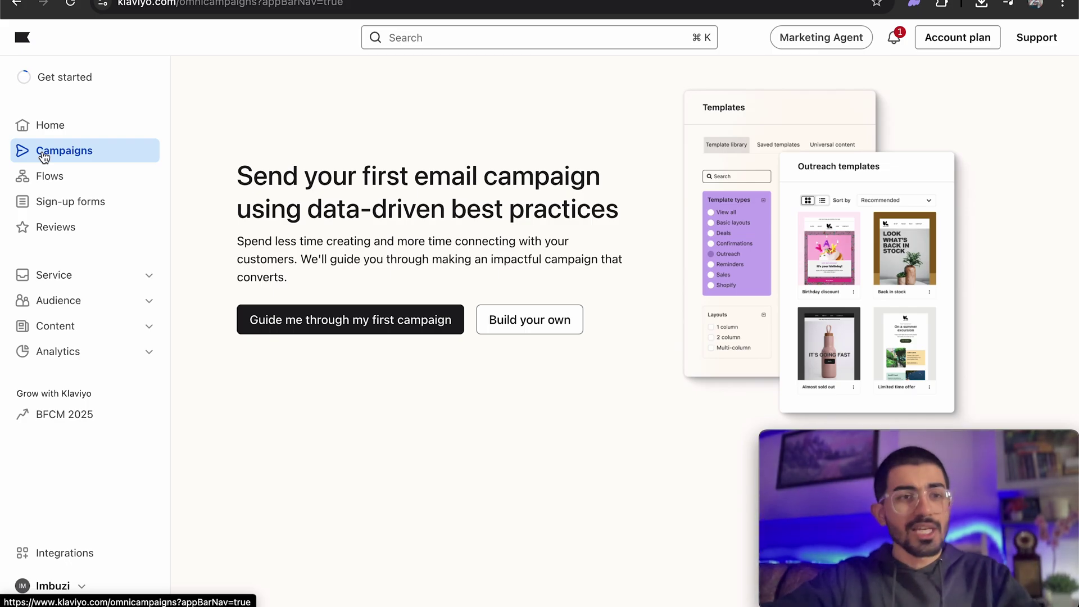
pyautogui.click(86, 189)
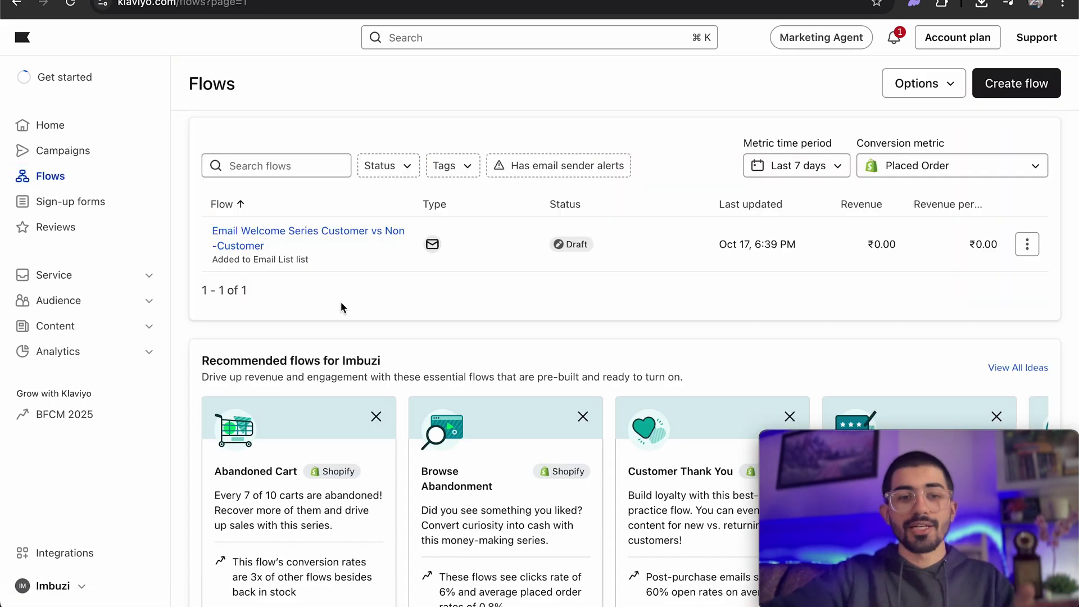
pyautogui.scroll(-1, 354, 413)
pyautogui.scroll(1, 329, 382)
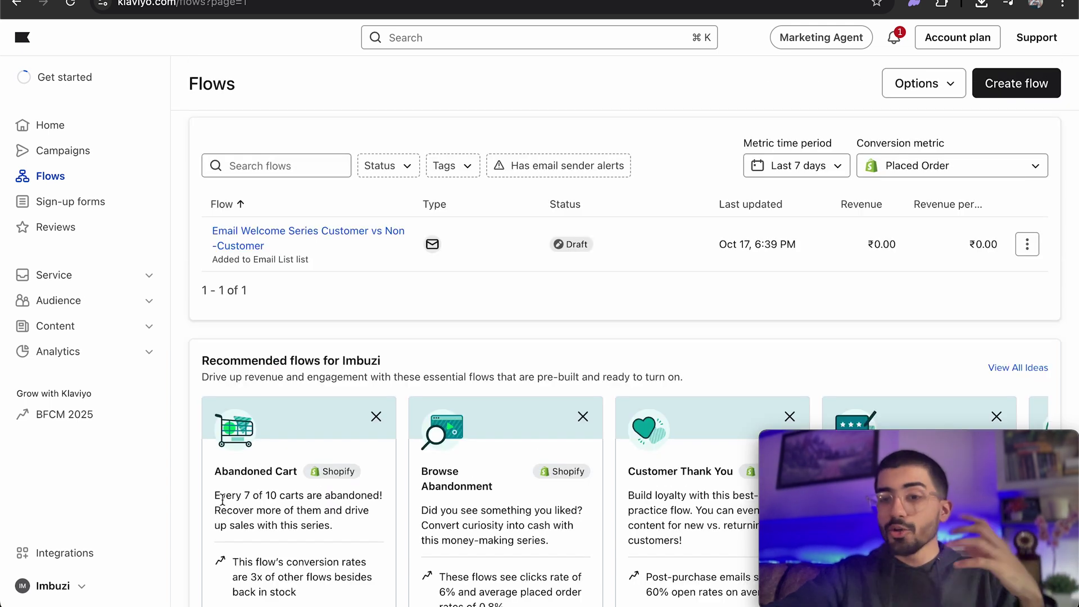
pyautogui.scroll(-1, 720, 445)
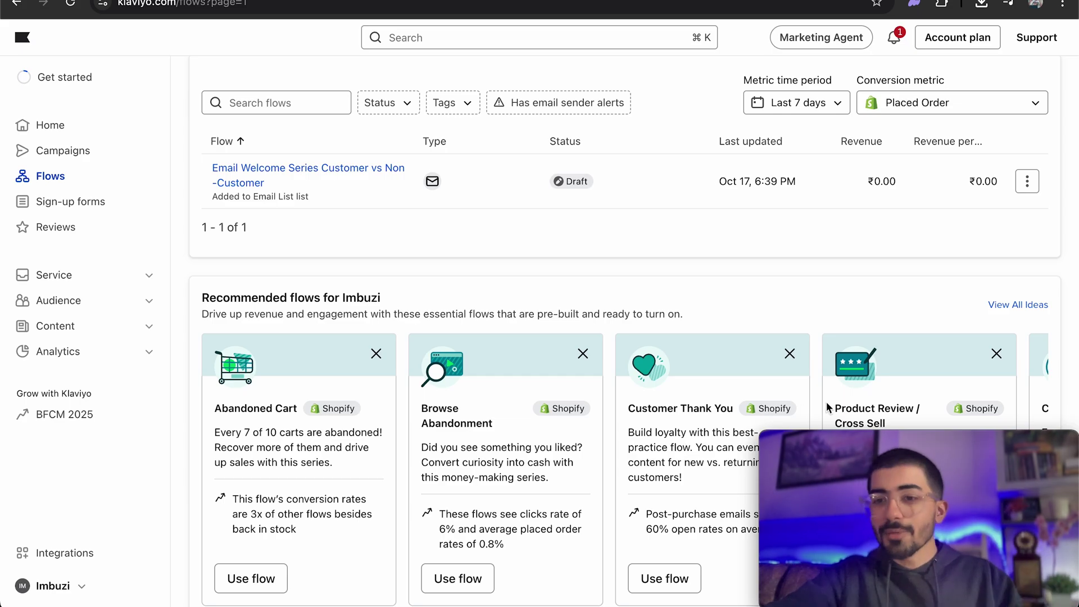
pyautogui.scroll(1, 757, 387)
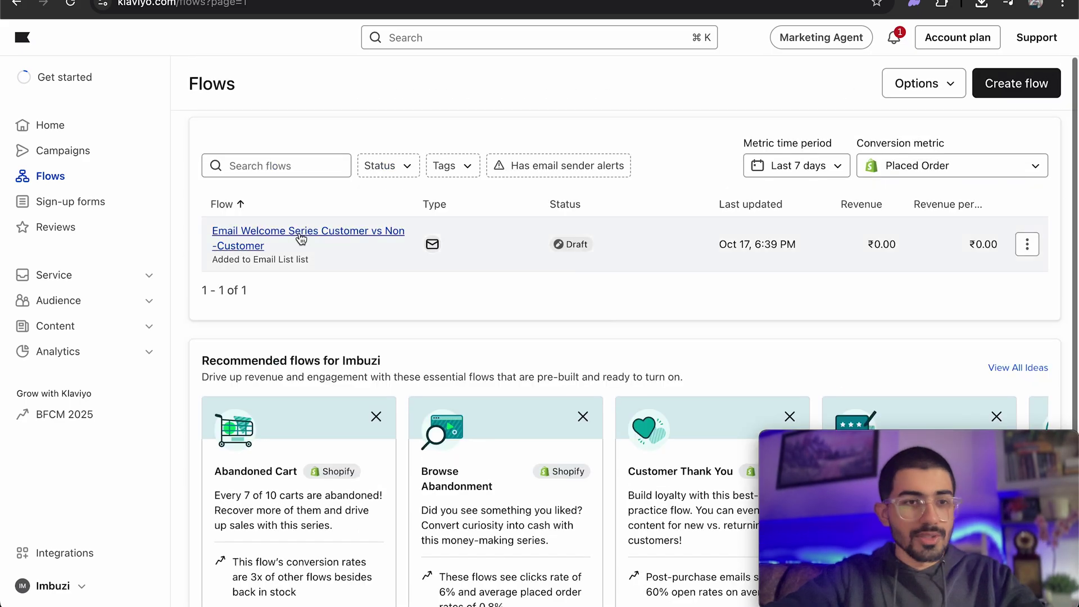
# Browse the Sign-up forms and Reviews pages, then return to Campaigns.
pyautogui.click(67, 210)
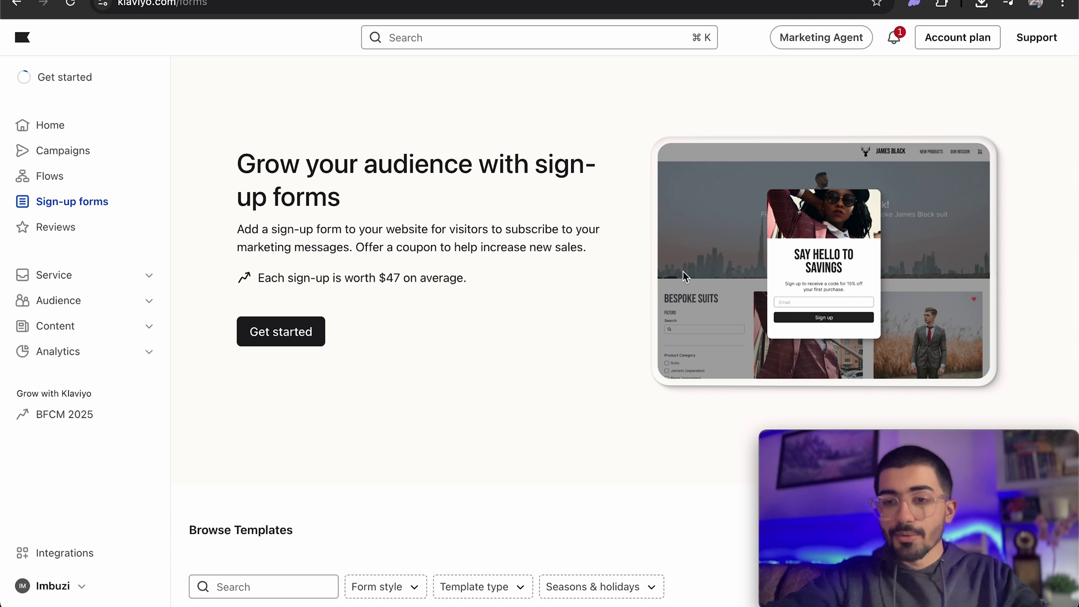
pyautogui.click(73, 229)
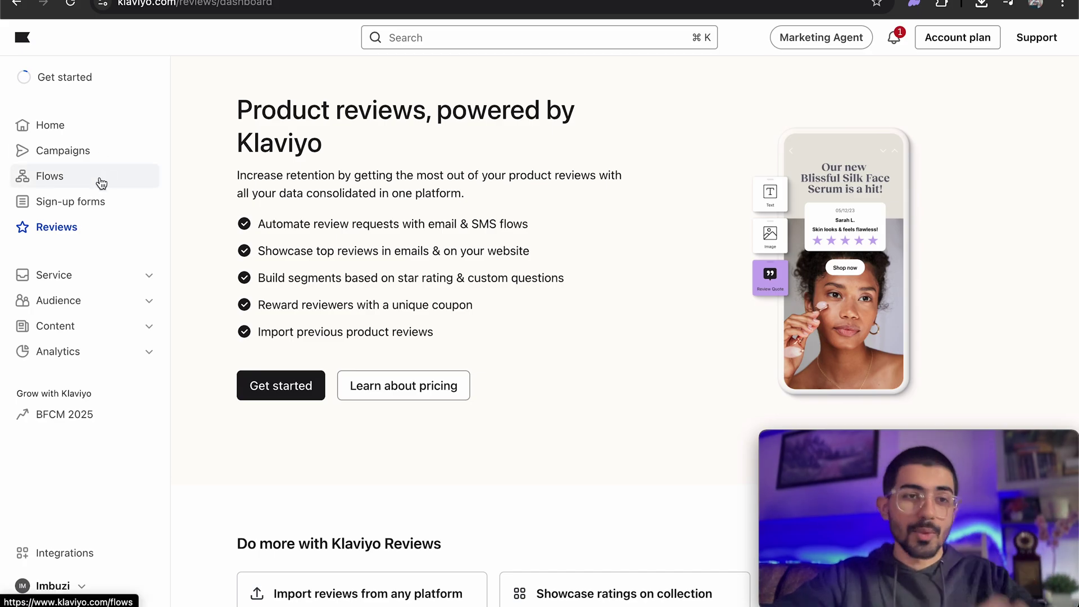
pyautogui.click(62, 151)
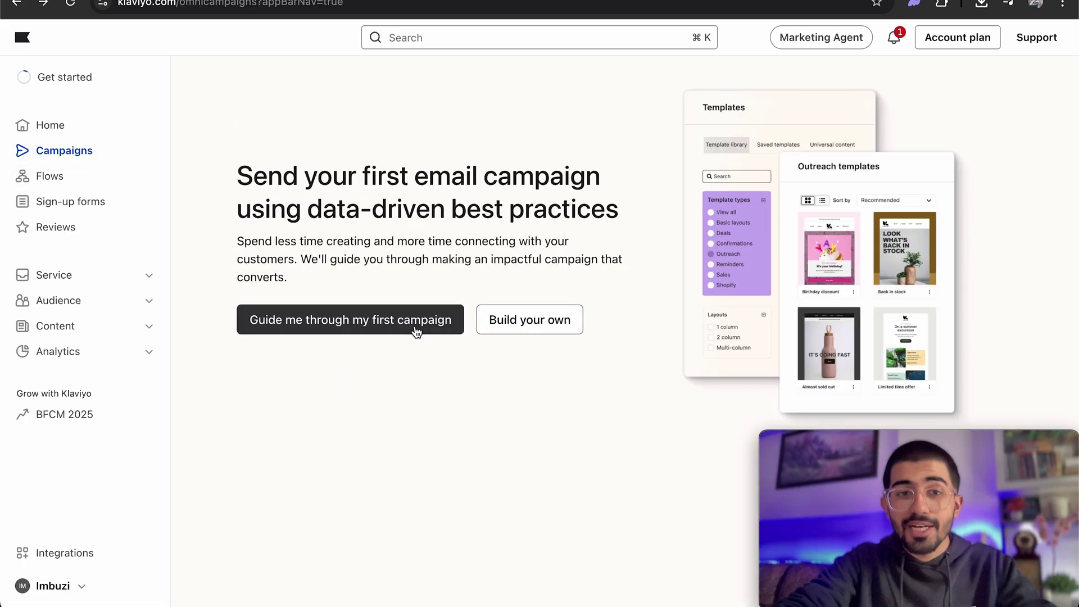
# Start 'Guide me through my first campaign', read the Segment, Email design and Sender intros, and continue.
pyautogui.click(382, 325)
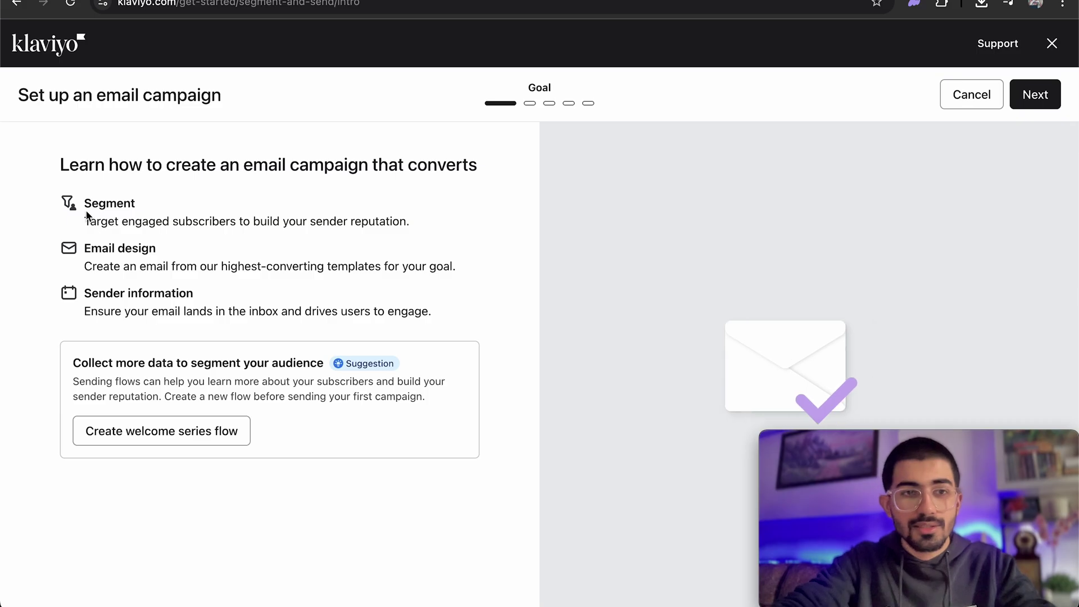
pyautogui.moveTo(84, 206); pyautogui.dragTo(169, 214)
pyautogui.moveTo(87, 246); pyautogui.dragTo(206, 268)
pyautogui.moveTo(88, 294); pyautogui.dragTo(208, 308)
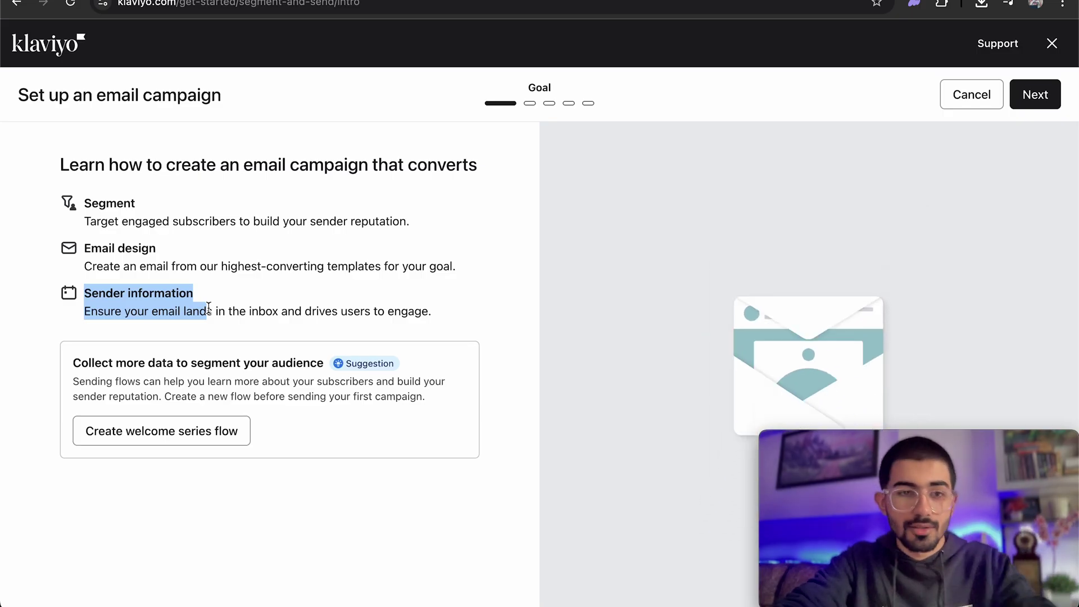
pyautogui.click(273, 317)
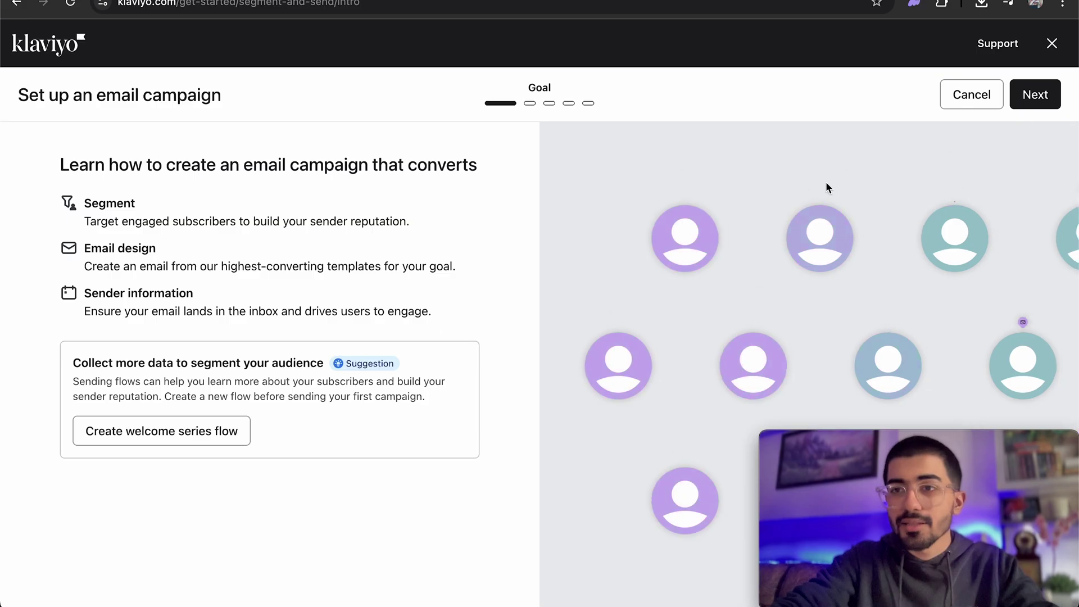
pyautogui.click(1040, 95)
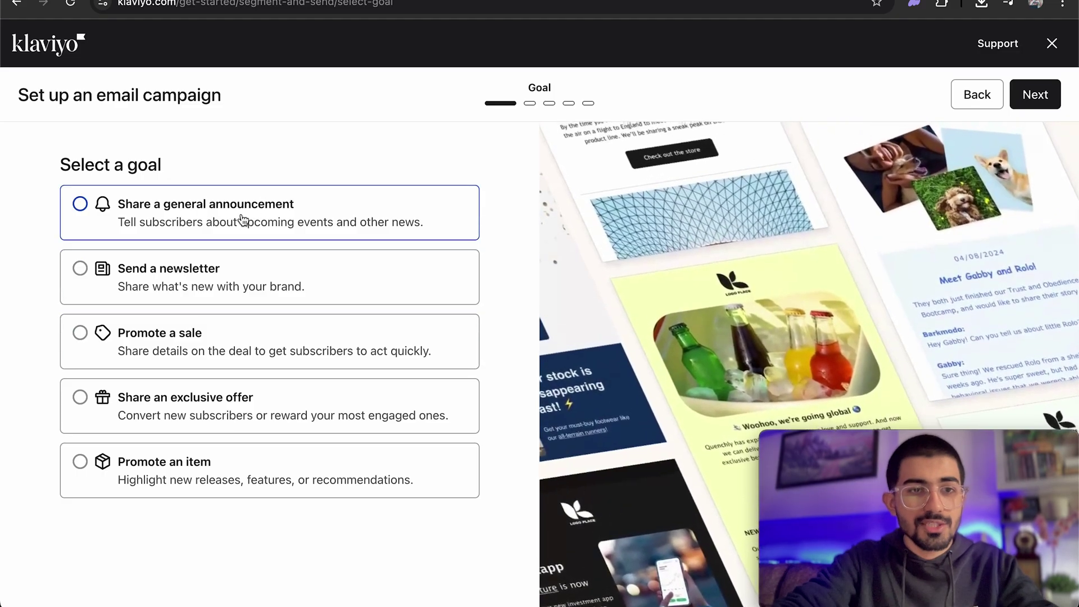
# Choose the 'Share a general announcement' goal and target the 'Engaged in last 30 days' segment.
pyautogui.click(262, 219)
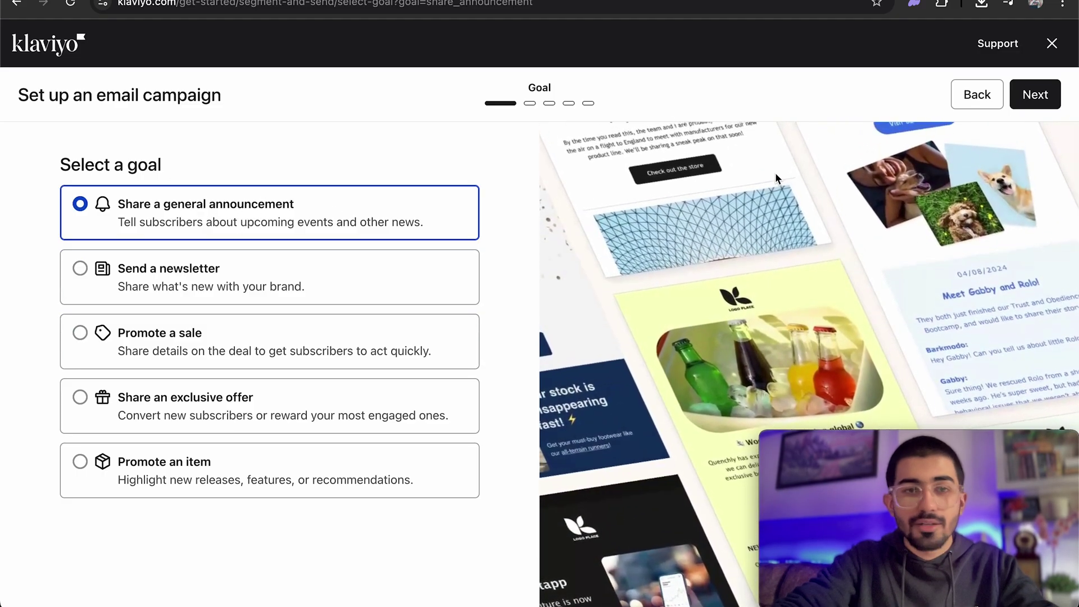
pyautogui.click(1035, 95)
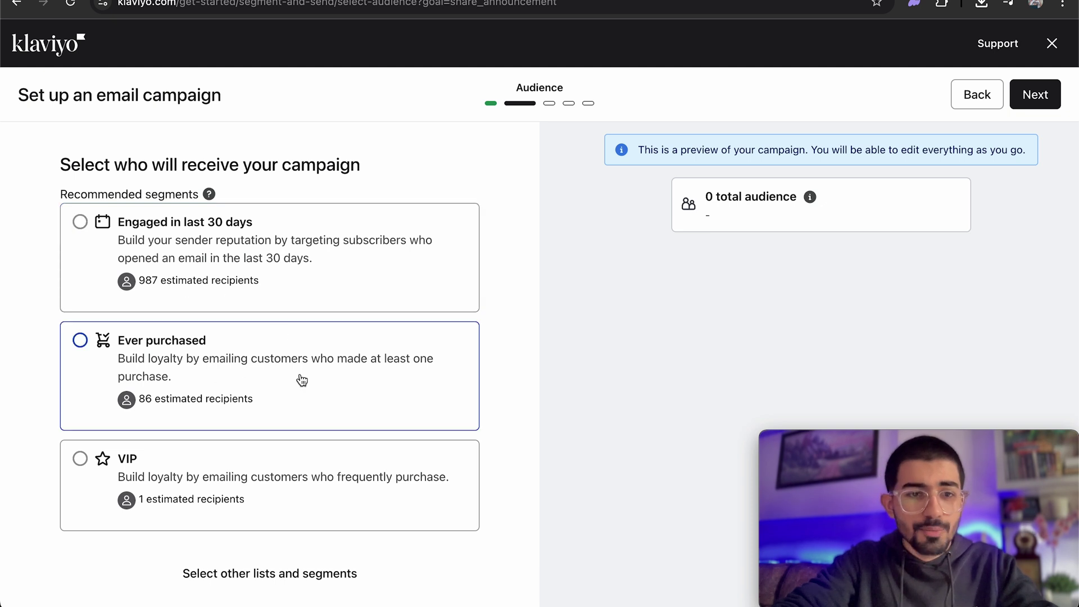
pyautogui.scroll(-2, 302, 381)
pyautogui.scroll(2, 299, 451)
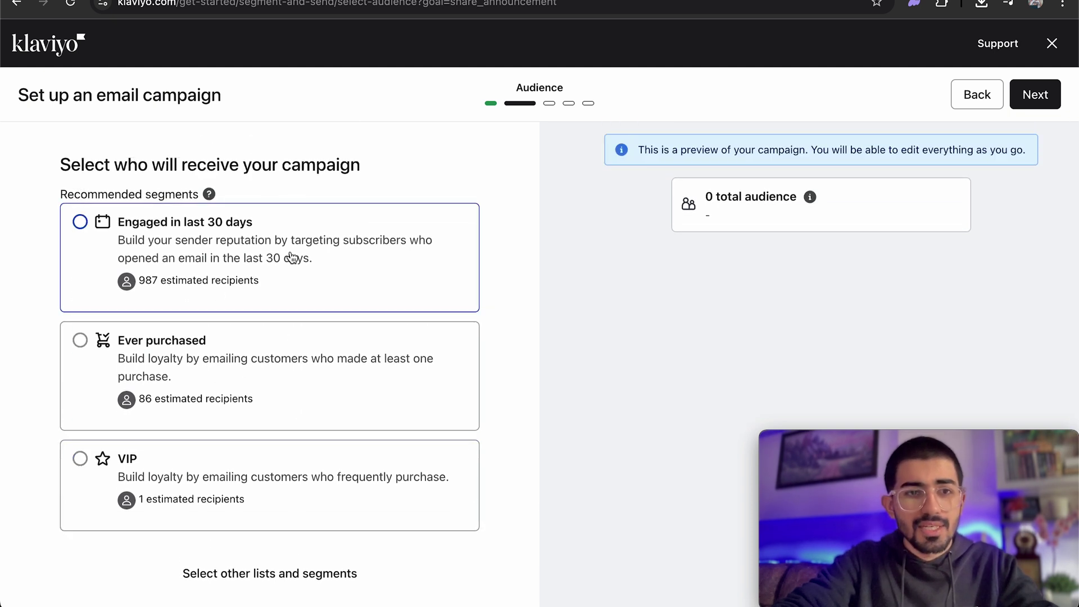
pyautogui.click(292, 258)
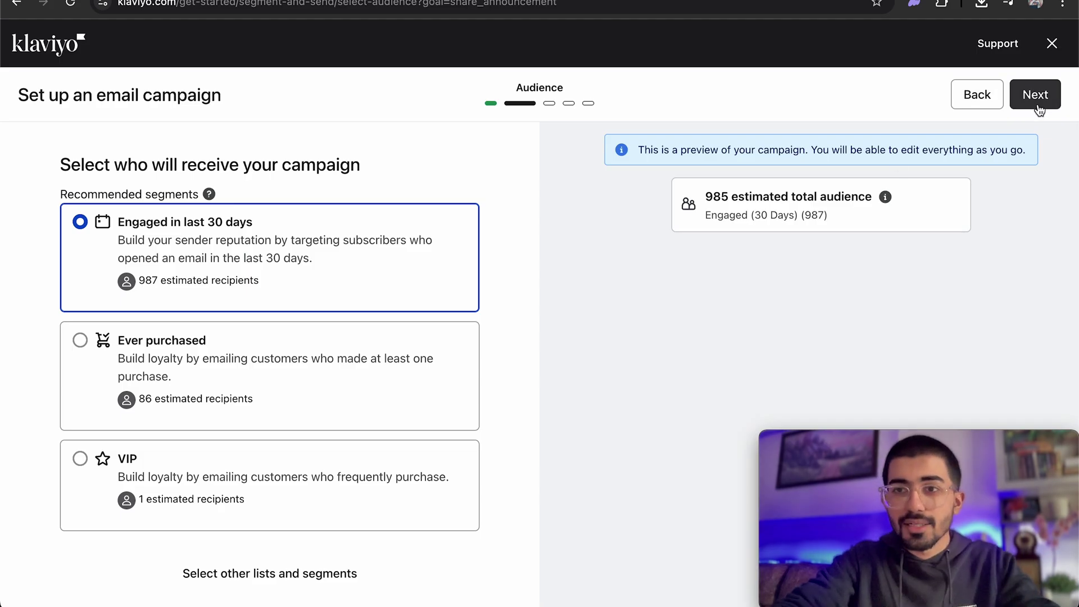
pyautogui.click(1037, 95)
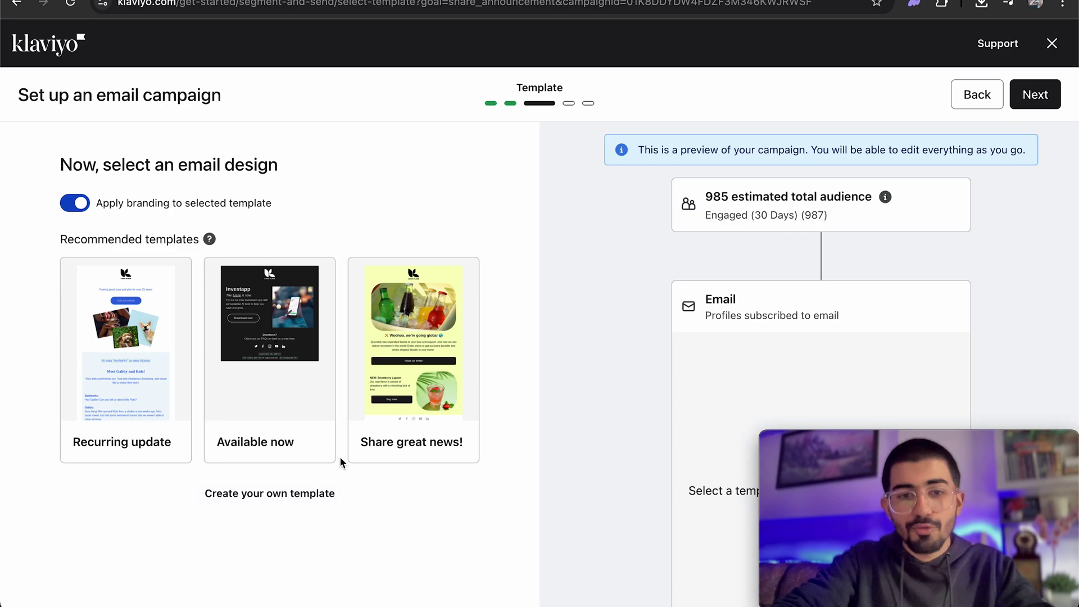
# Use the 'Share great news!' template and bring up replacement options for its bottles image.
pyautogui.click(421, 341)
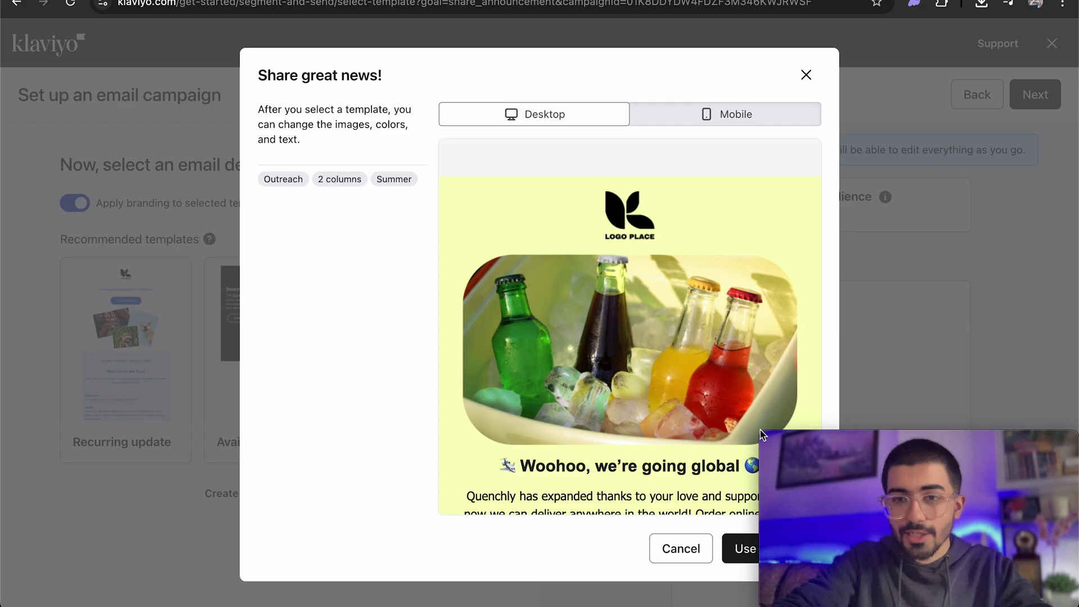
pyautogui.click(737, 548)
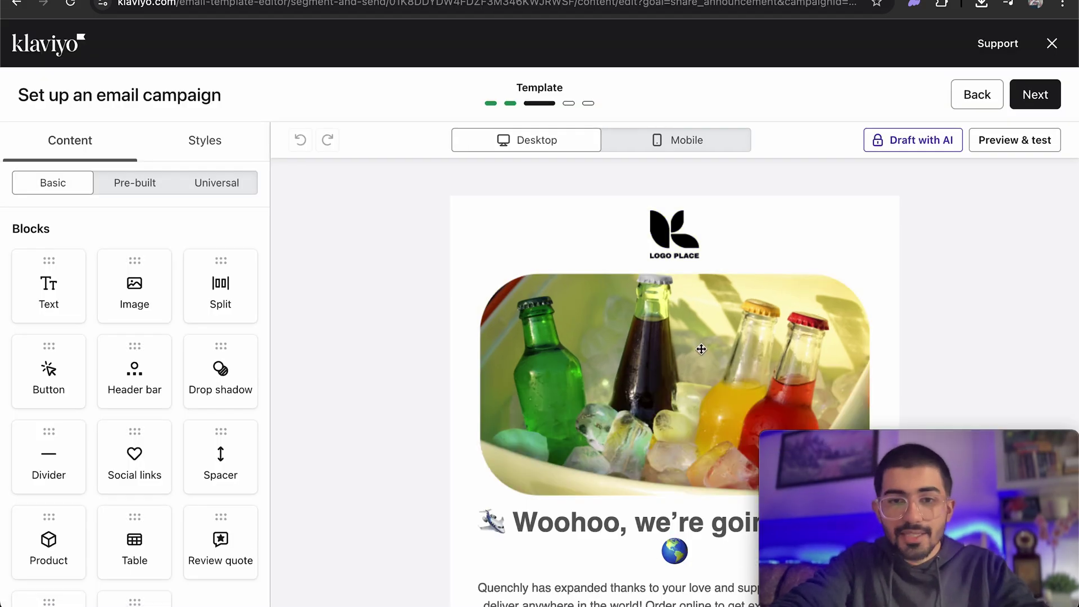
pyautogui.click(701, 349)
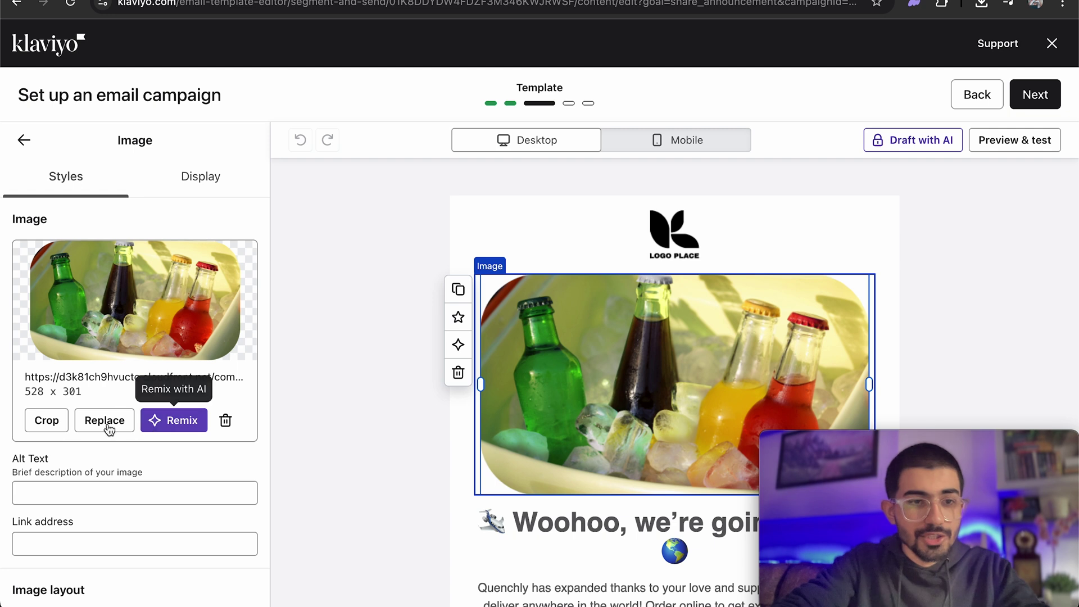
pyautogui.click(103, 427)
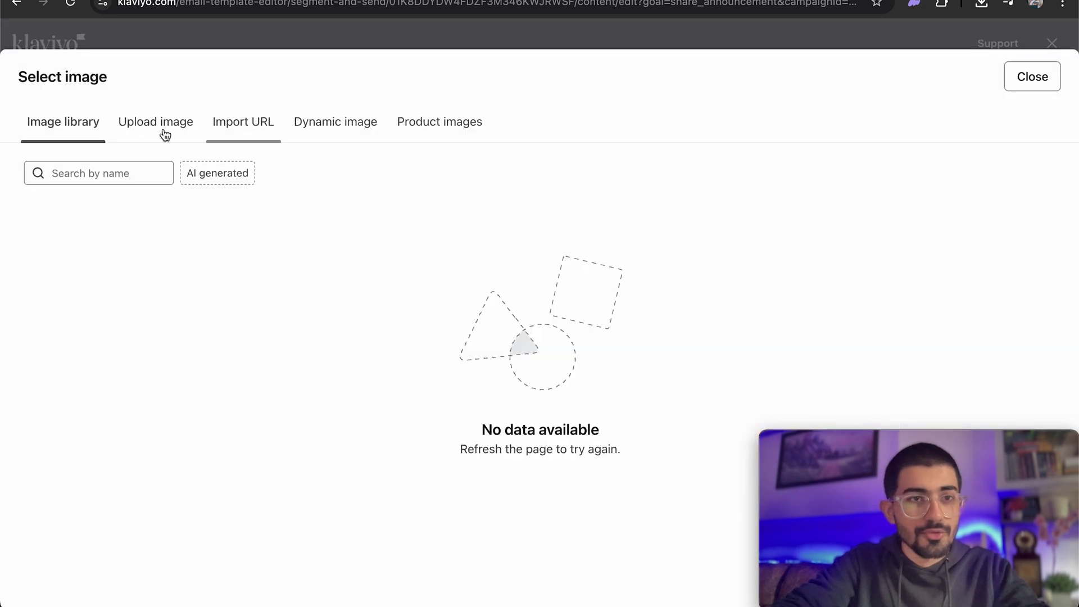
# Replace the email image with the FATHERLESS BEHAVIOUR T-shirt from the product images.
pyautogui.click(416, 127)
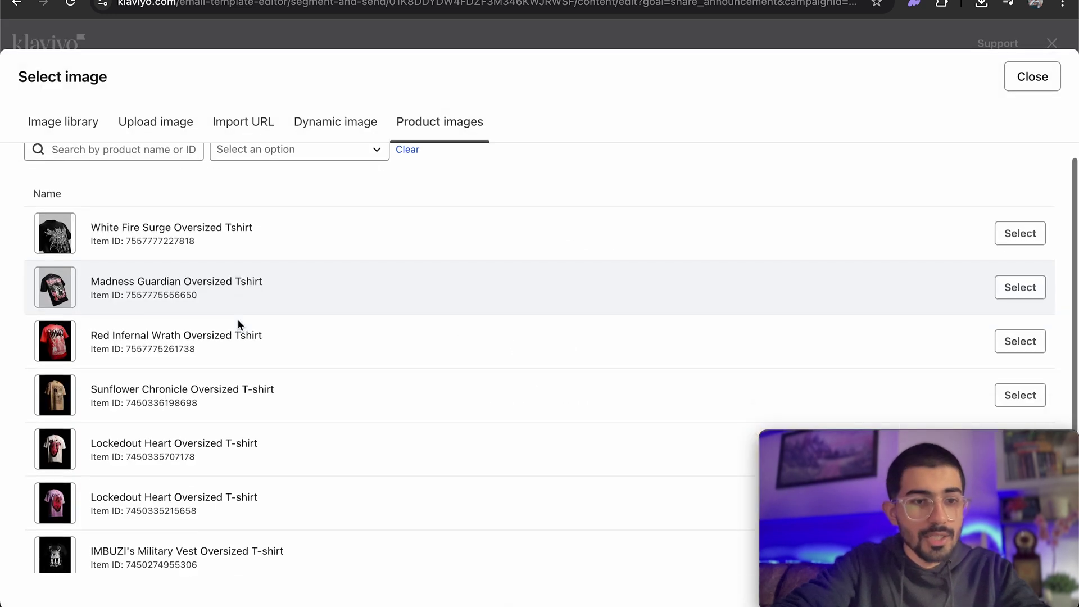
pyautogui.scroll(-5, 238, 322)
pyautogui.scroll(5, 238, 325)
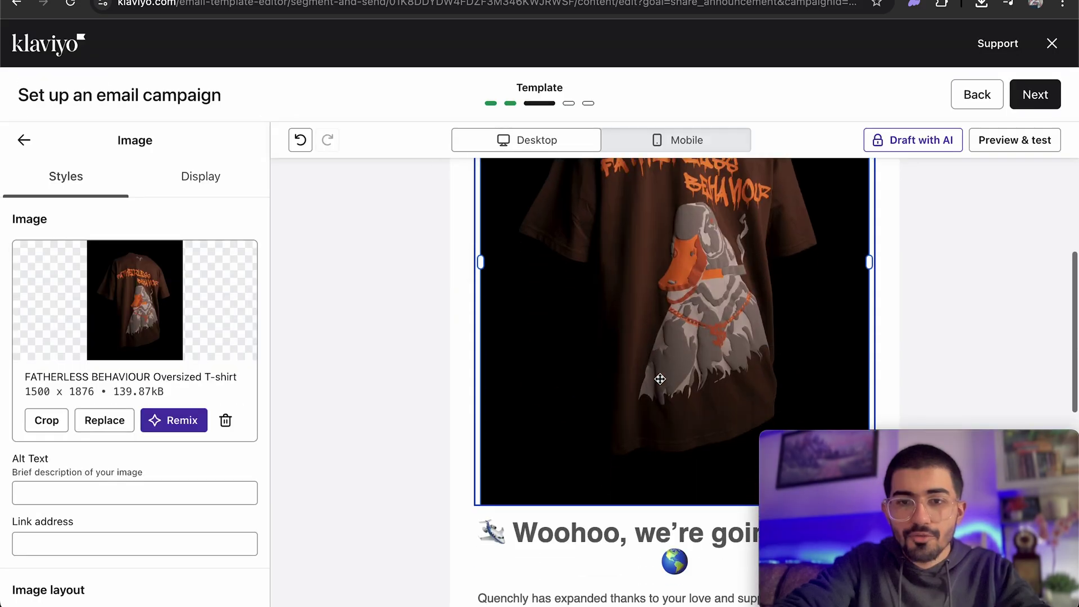
pyautogui.scroll(4, 660, 379)
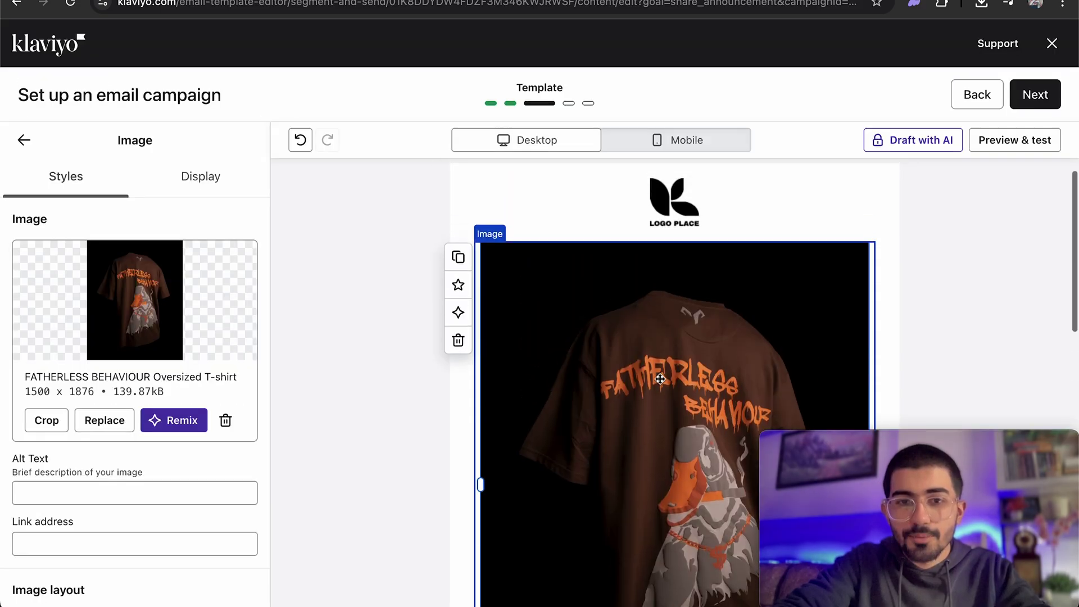
pyautogui.scroll(-9, 660, 379)
# Change the heading to 'We're coming out with a new drop soon'.
pyautogui.click(773, 228)
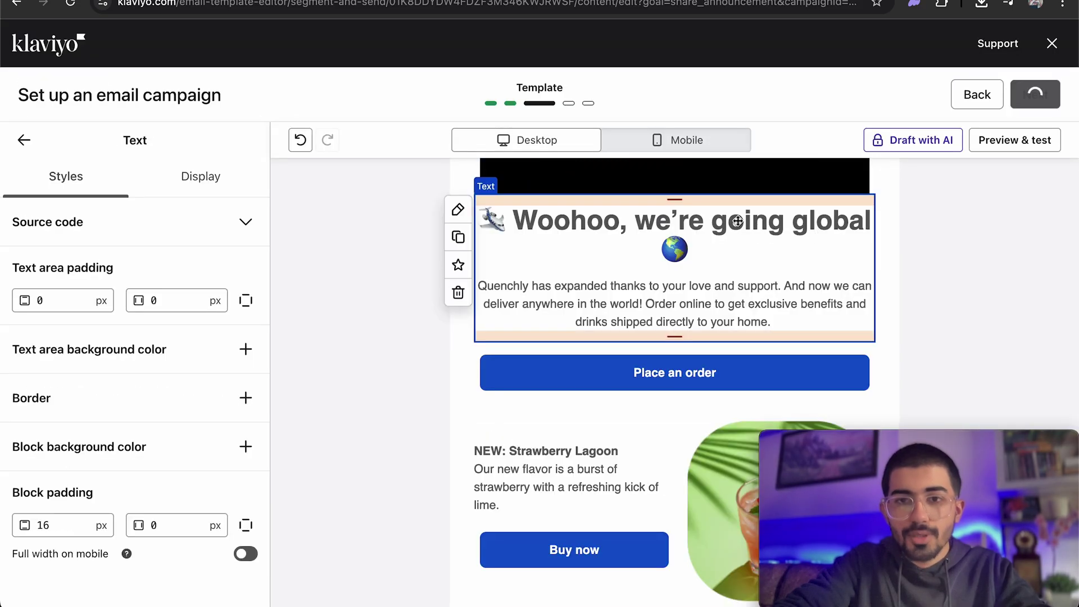
pyautogui.click(723, 220)
pyautogui.hotkey('ctrl', 'a')
pyautogui.moveTo(655, 222); pyautogui.dragTo(509, 222)
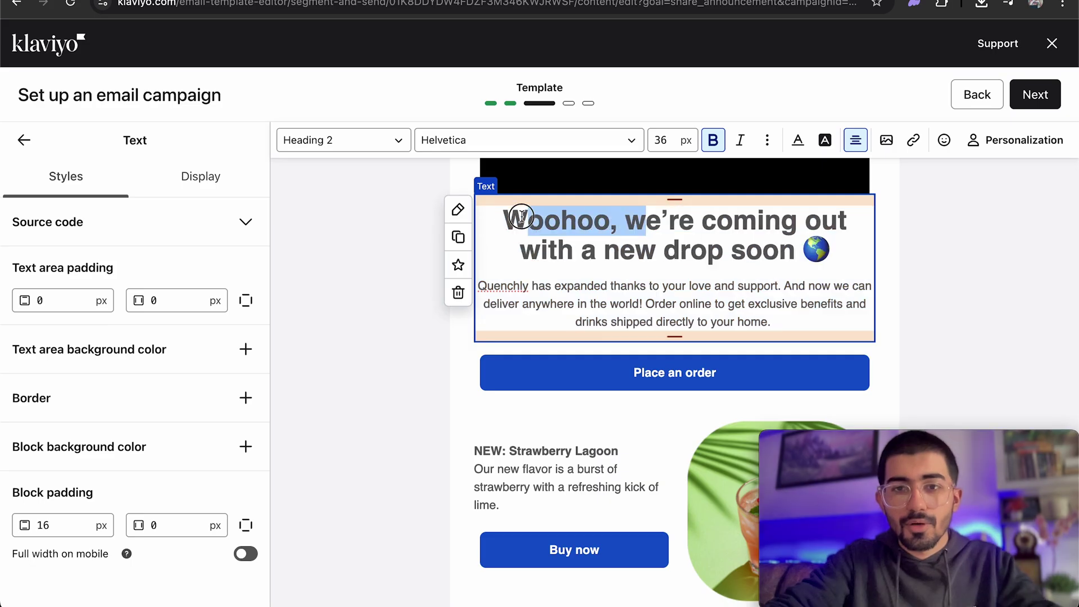
pyautogui.write('W')
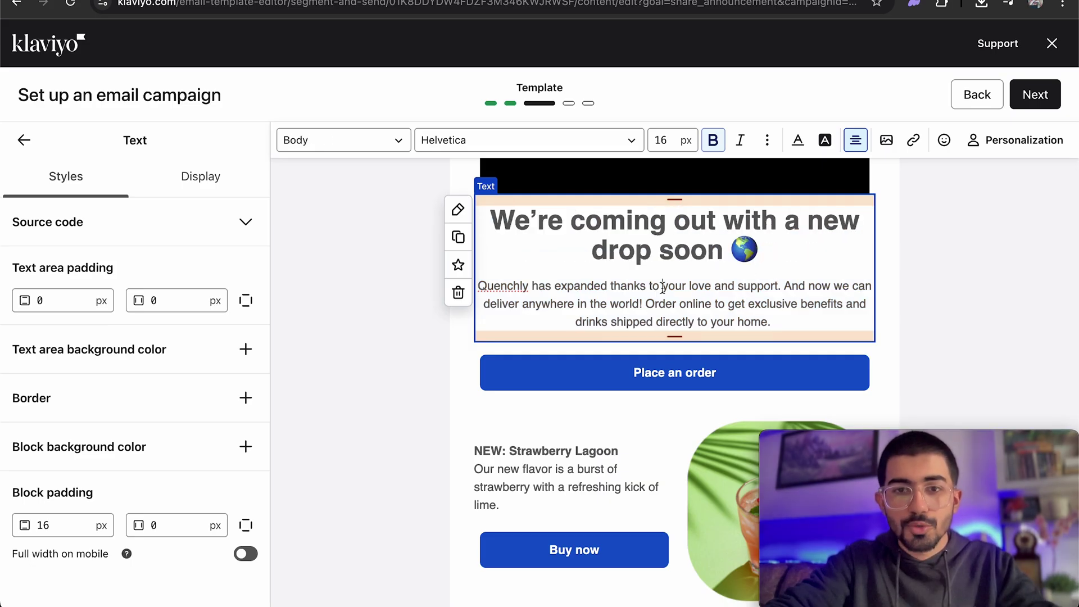
# Replace the body with 'Stay tuned, some great new products launching soon' and make the button purple.
pyautogui.tripleClick(537, 284)
pyautogui.write('Stay ')
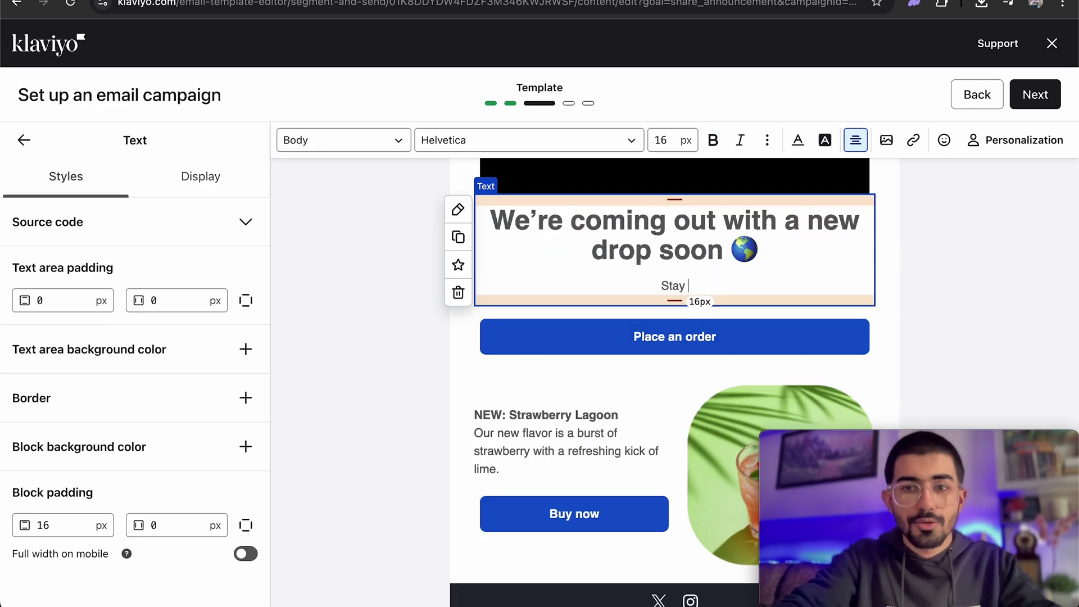
pyautogui.write('tuned, some great new products launching soon')
pyautogui.press('Escape')
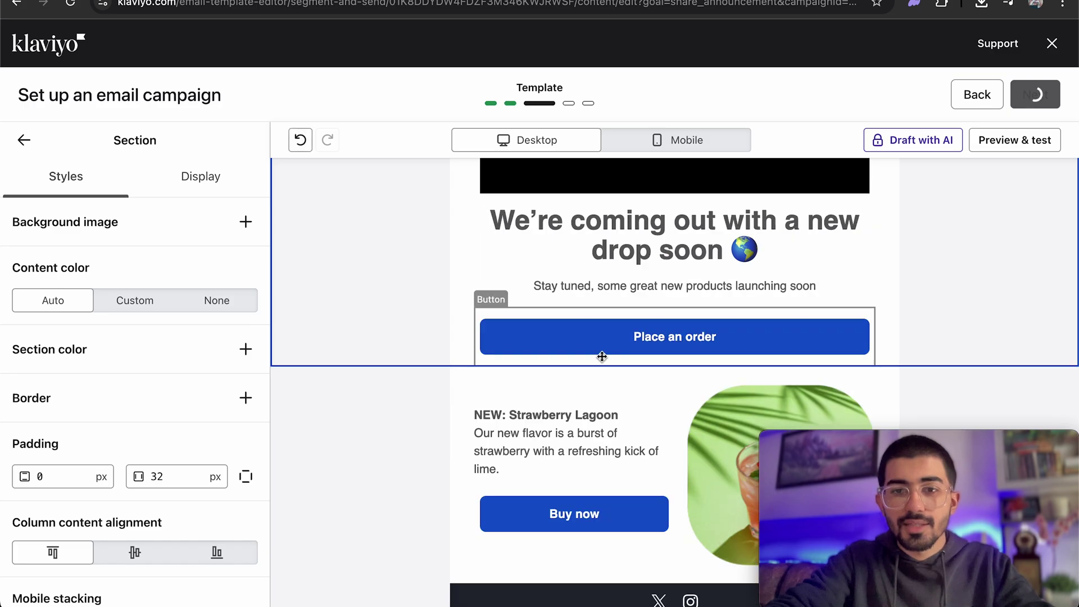
pyautogui.click(506, 338)
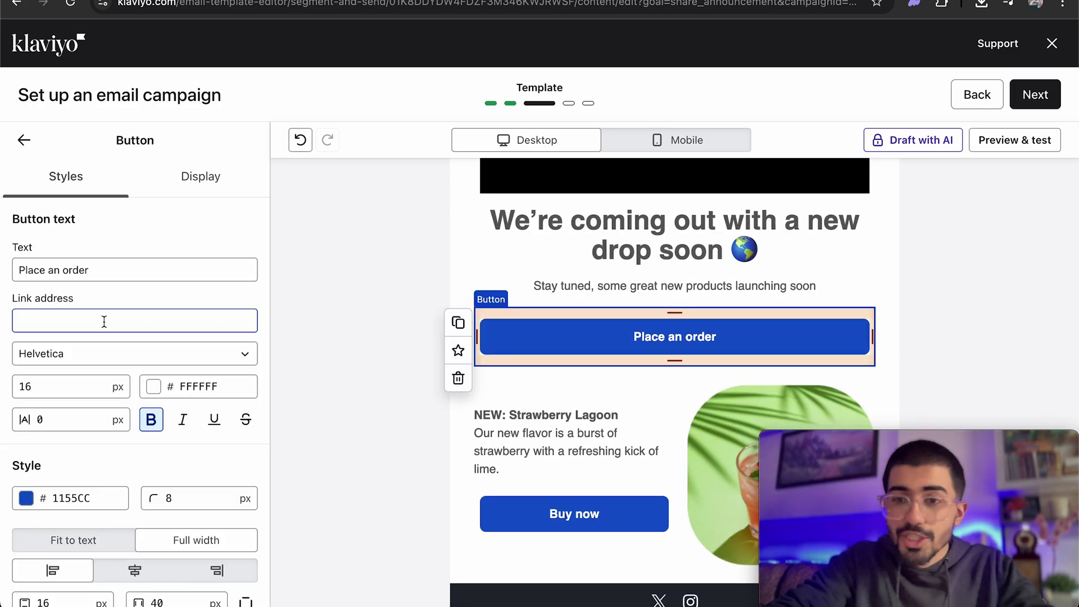
pyautogui.click(26, 498)
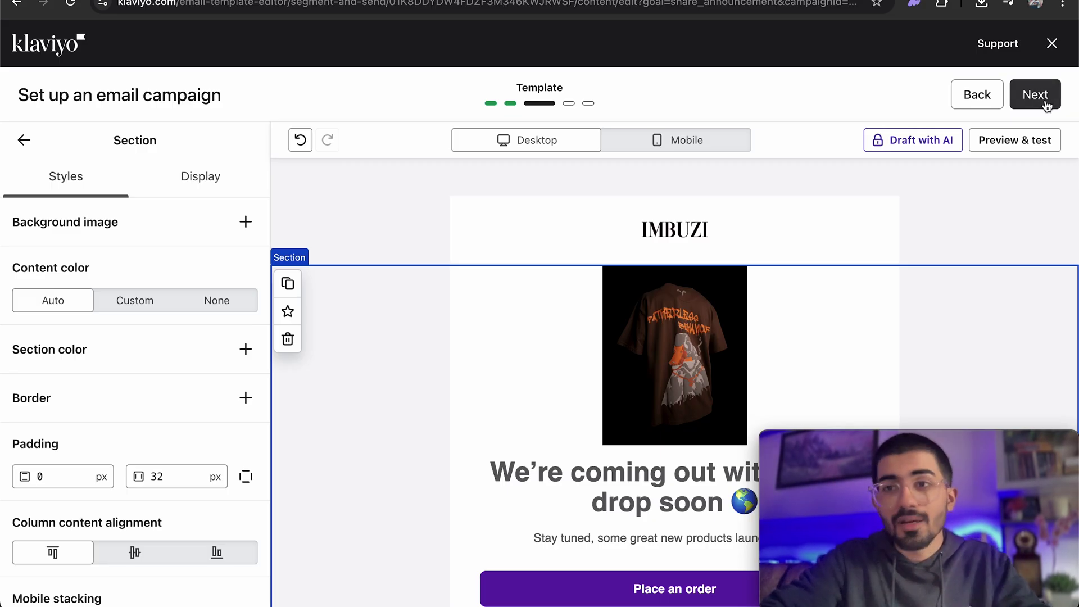
# Set the subject line to 'Imbuzi's Fatherless Behaviour is Back in Stock!' from the suggestions.
pyautogui.click(1047, 105)
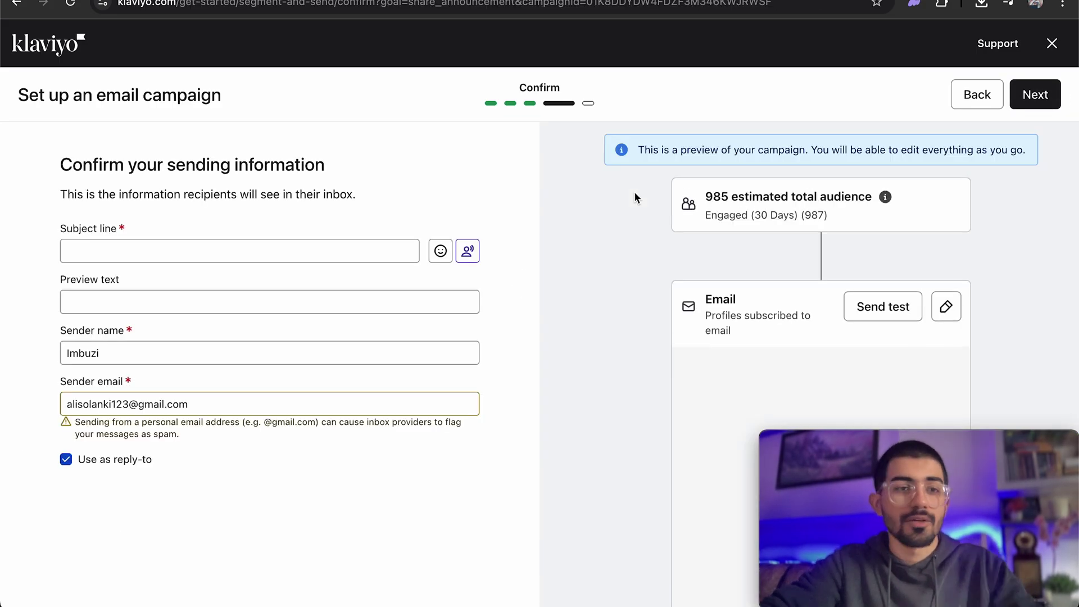
pyautogui.scroll(-2, 637, 198)
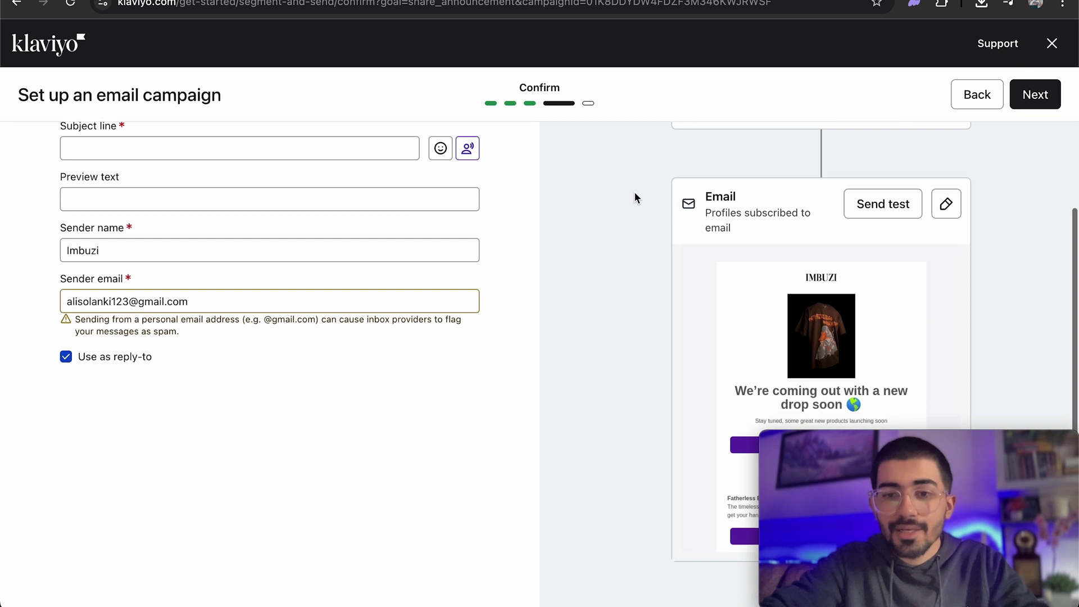
pyautogui.scroll(2, 637, 198)
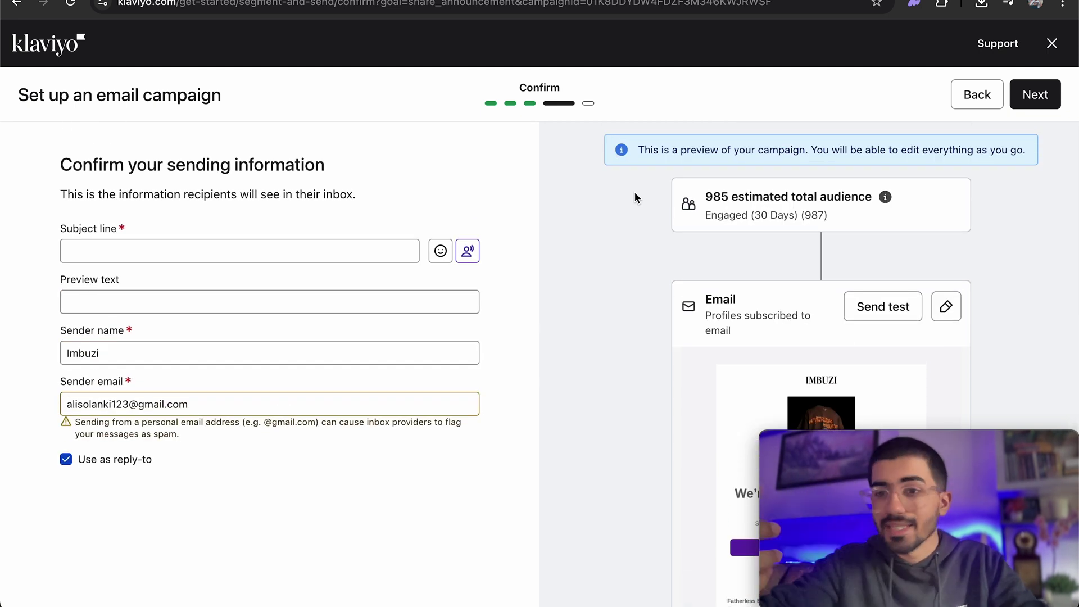
pyautogui.click(196, 248)
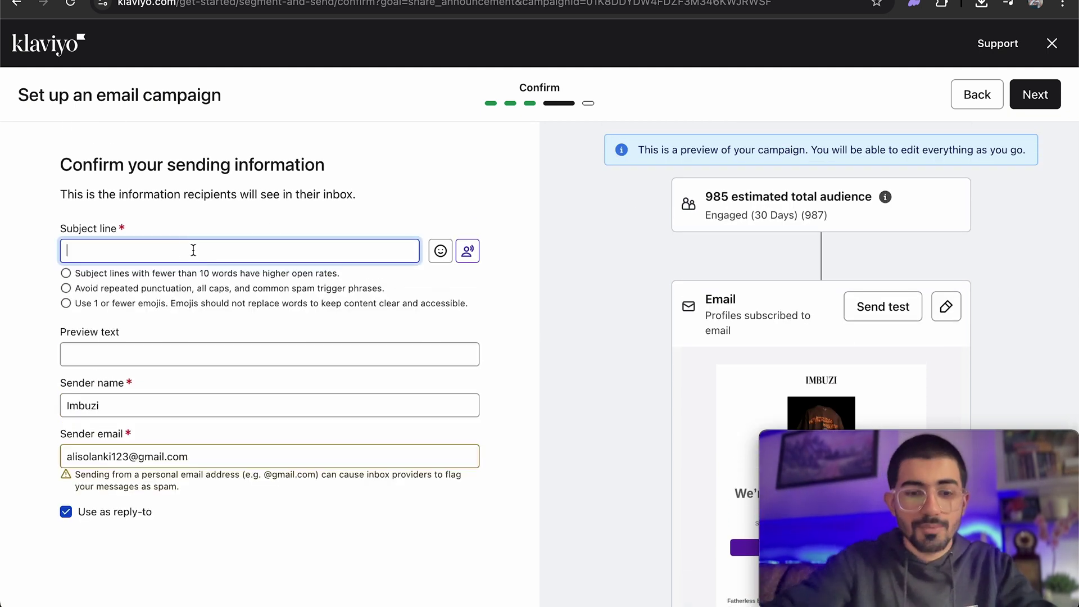
pyautogui.click(193, 251)
pyautogui.click(247, 404)
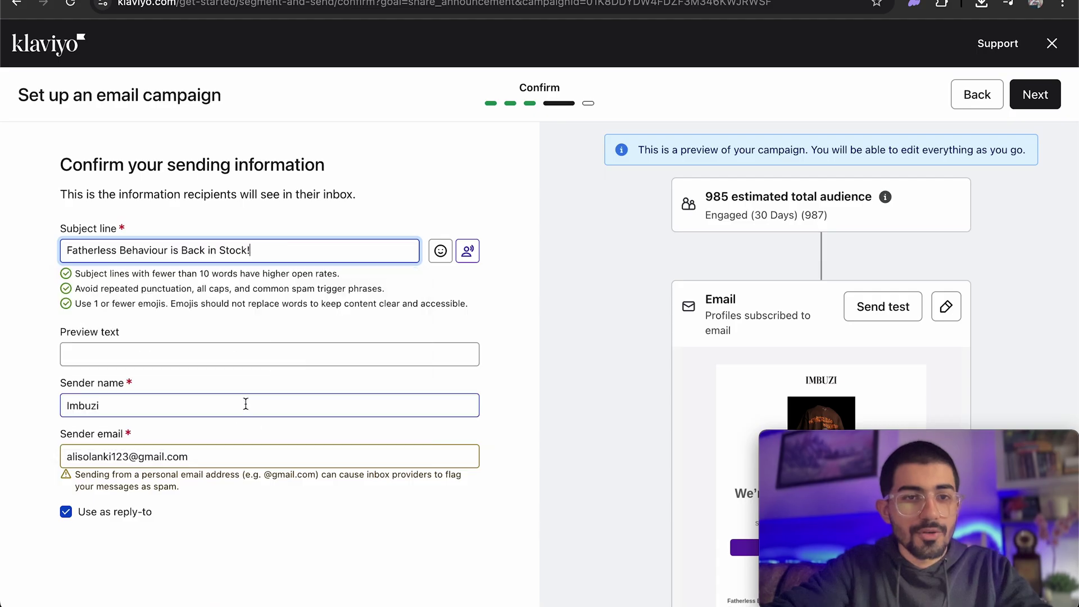
pyautogui.click(228, 298)
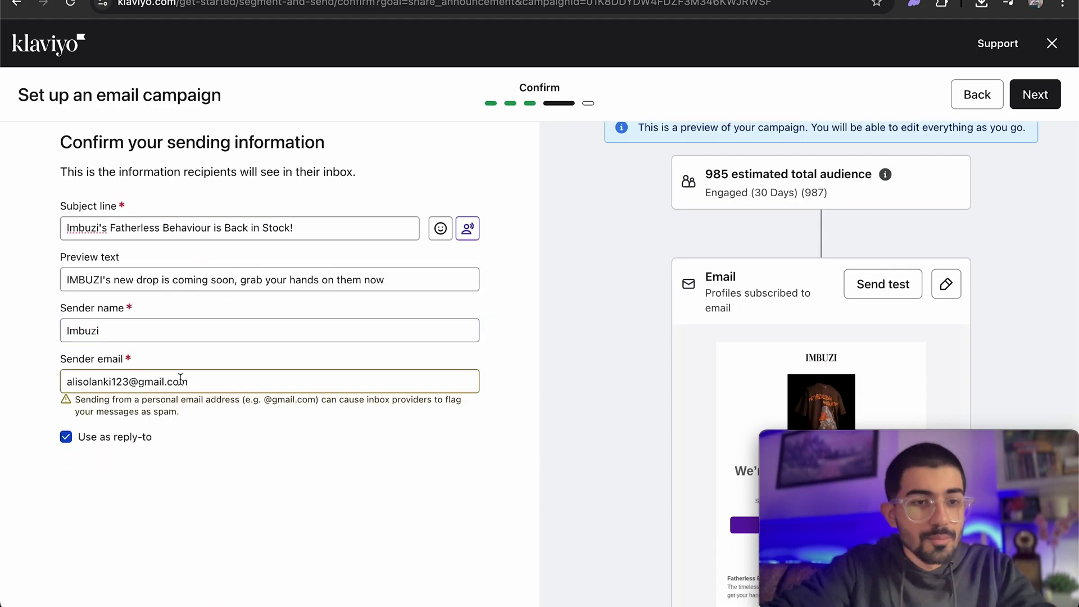
# Replace the personal gmail sender with a company-domain email address.
pyautogui.click(159, 382)
pyautogui.tripleClick(159, 382)
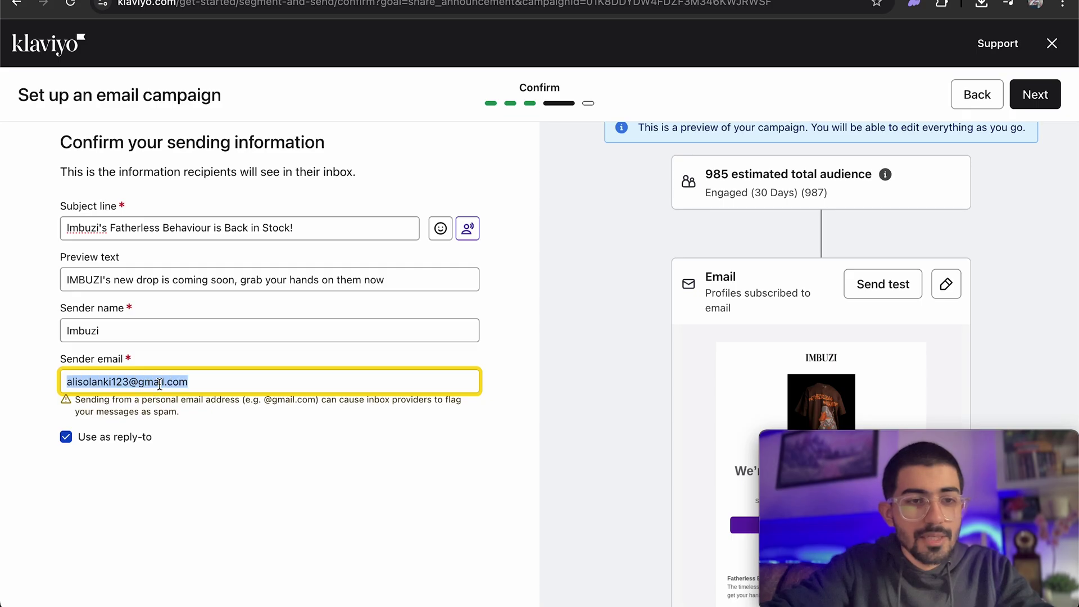
pyautogui.click(223, 388)
pyautogui.tripleClick(222, 389)
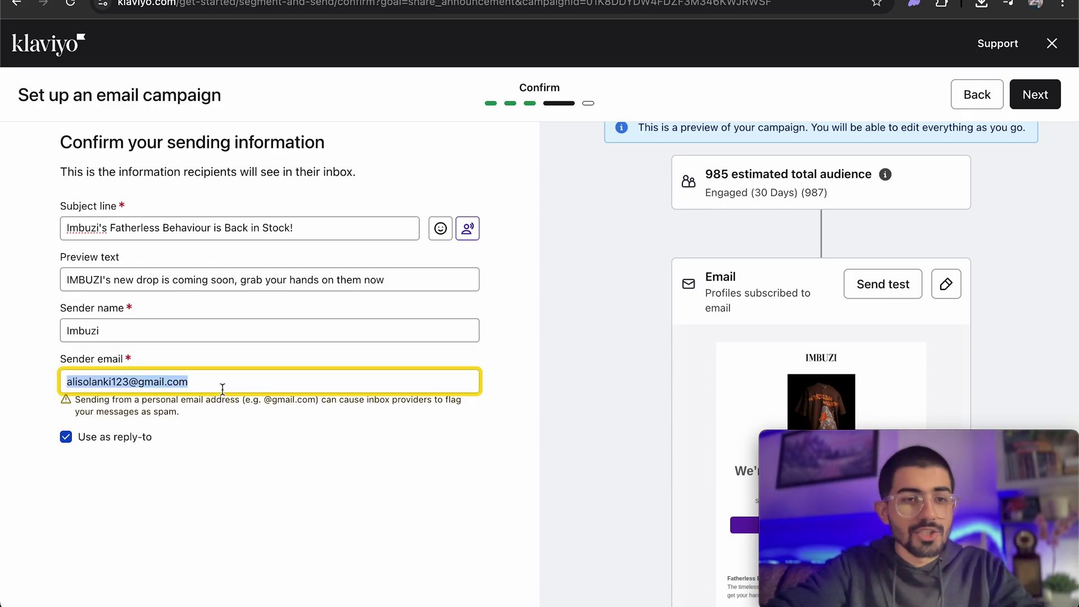
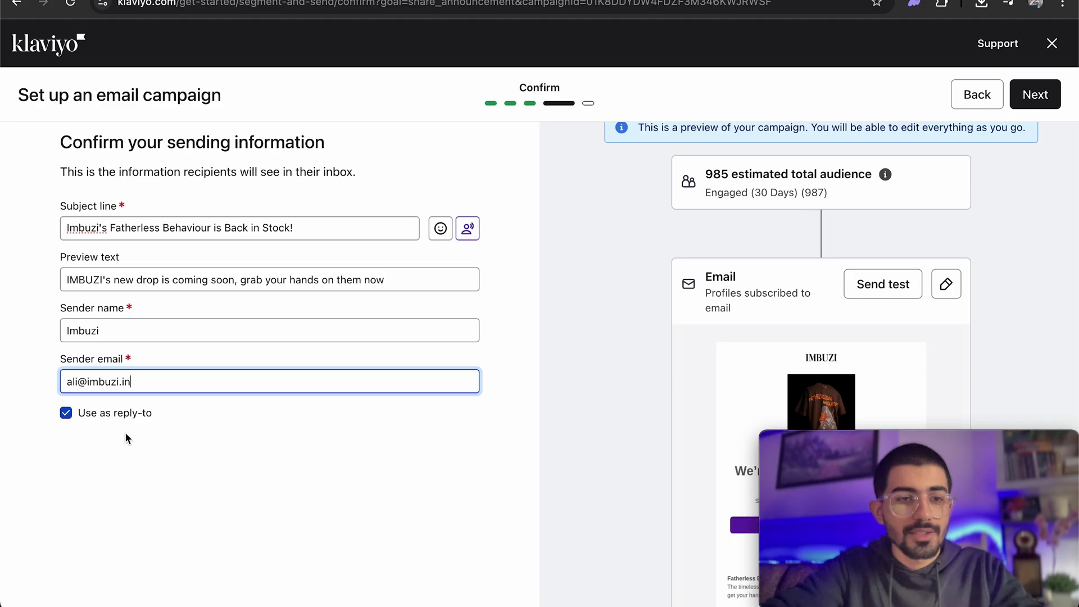
pyautogui.click(200, 470)
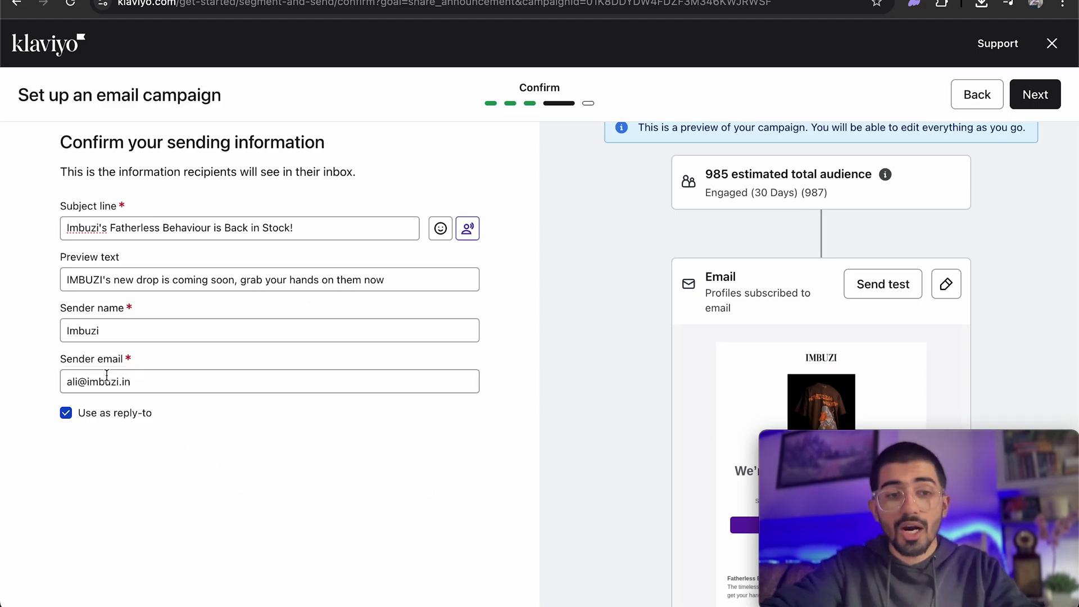
pyautogui.click(107, 375)
pyautogui.press('super+a')
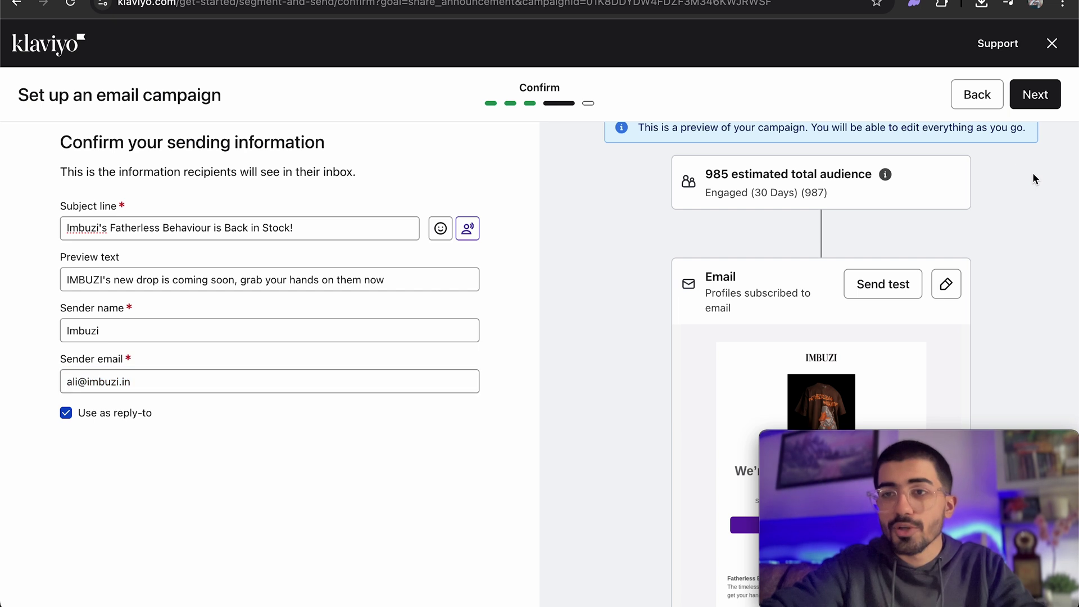
# Advance the campaign past the sending information to the Message step.
pyautogui.click(1035, 95)
pyautogui.scroll(-3, 637, 309)
pyautogui.scroll(-5, 637, 309)
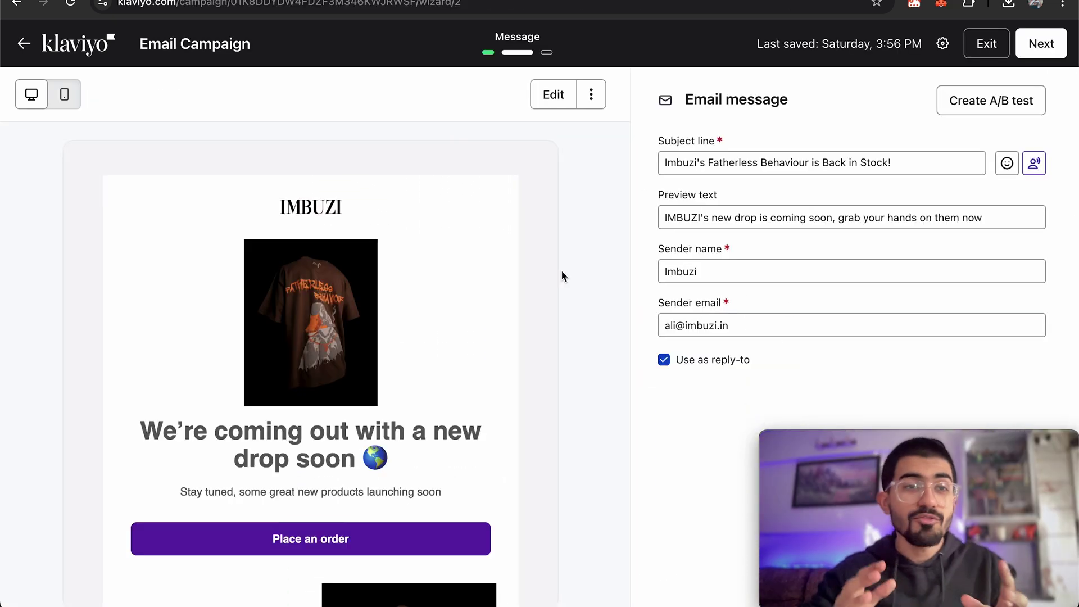
pyautogui.scroll(-6, 360, 265)
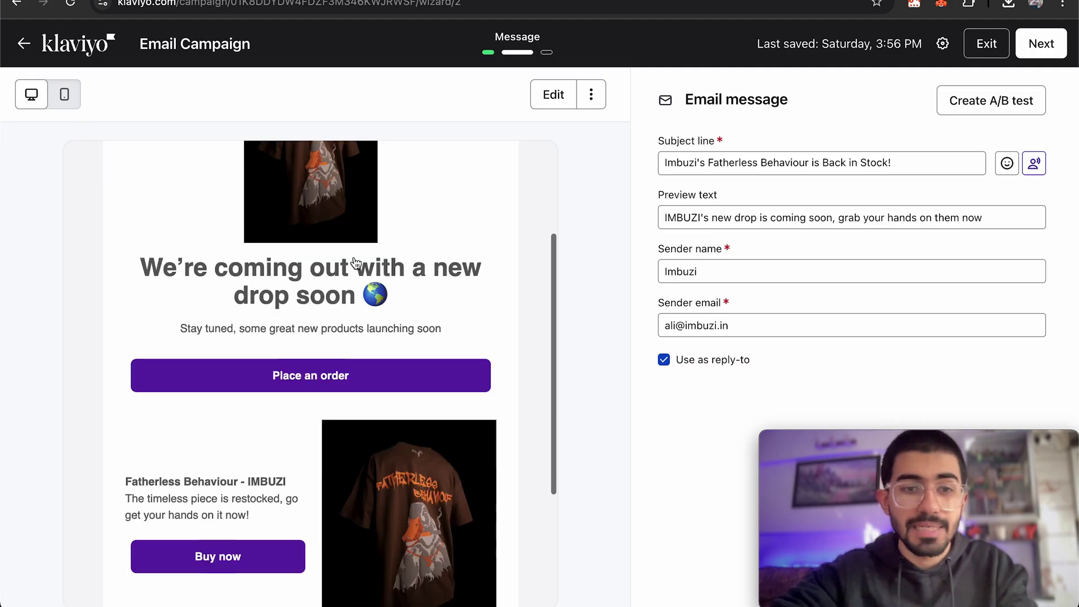
pyautogui.scroll(3, 356, 263)
pyautogui.scroll(3, 356, 263)
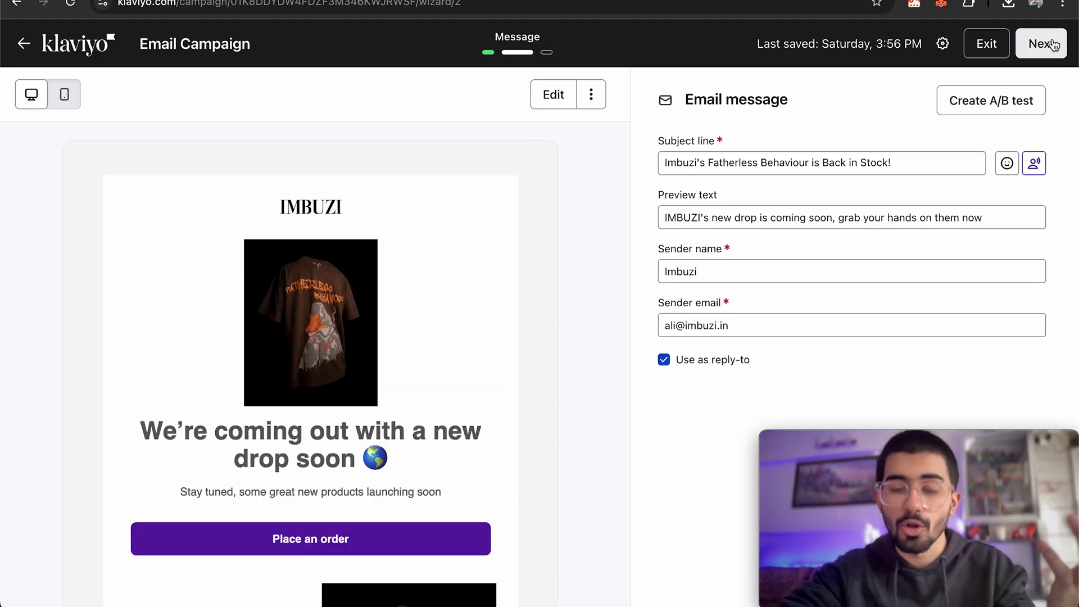
# Open the Review step and check the 96 Win-Back Opportunities recipients, message and tracking details.
pyautogui.click(1049, 46)
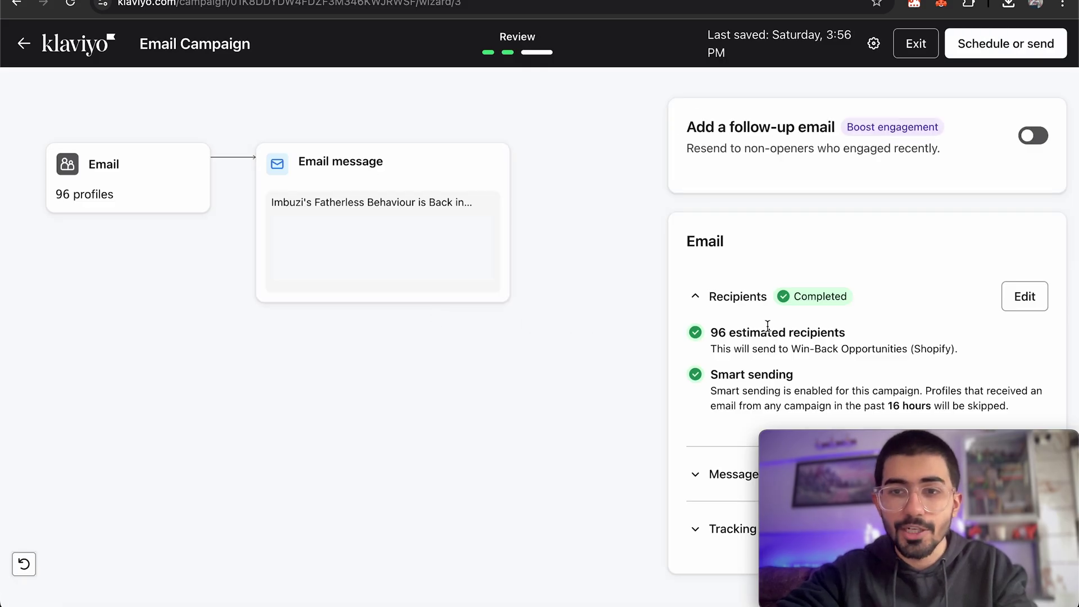
pyautogui.moveTo(713, 333); pyautogui.dragTo(833, 328)
pyautogui.click(819, 332)
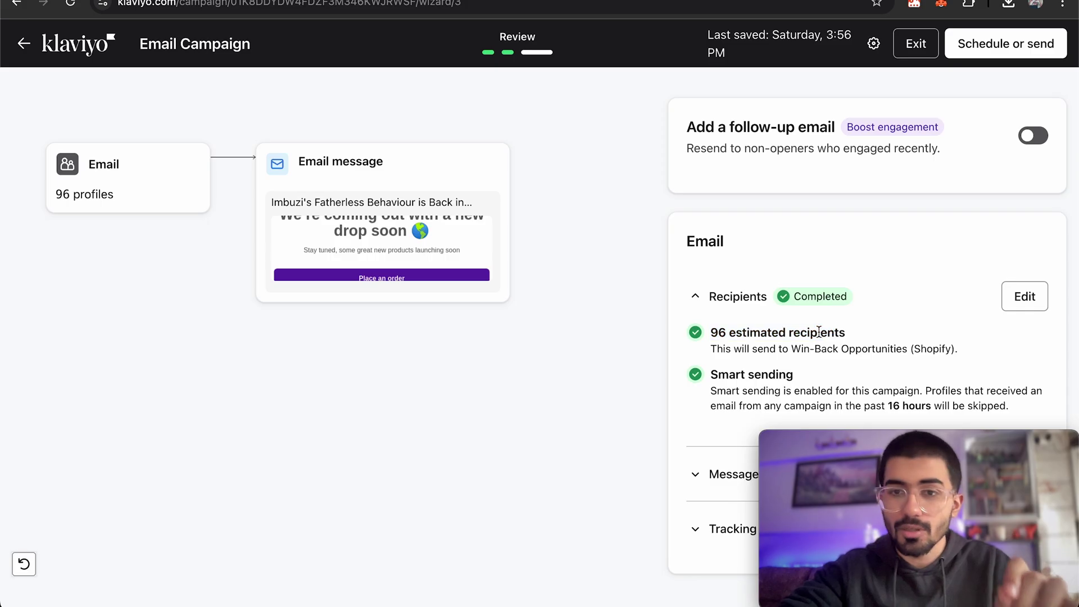
pyautogui.scroll(-4, 745, 349)
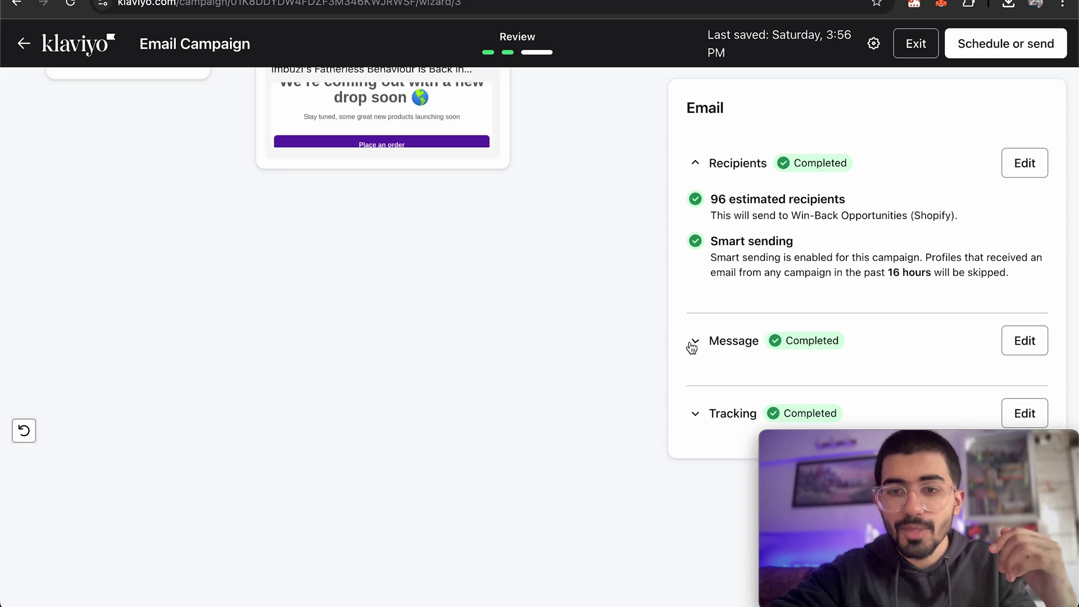
pyautogui.click(695, 341)
pyautogui.scroll(-5, 803, 320)
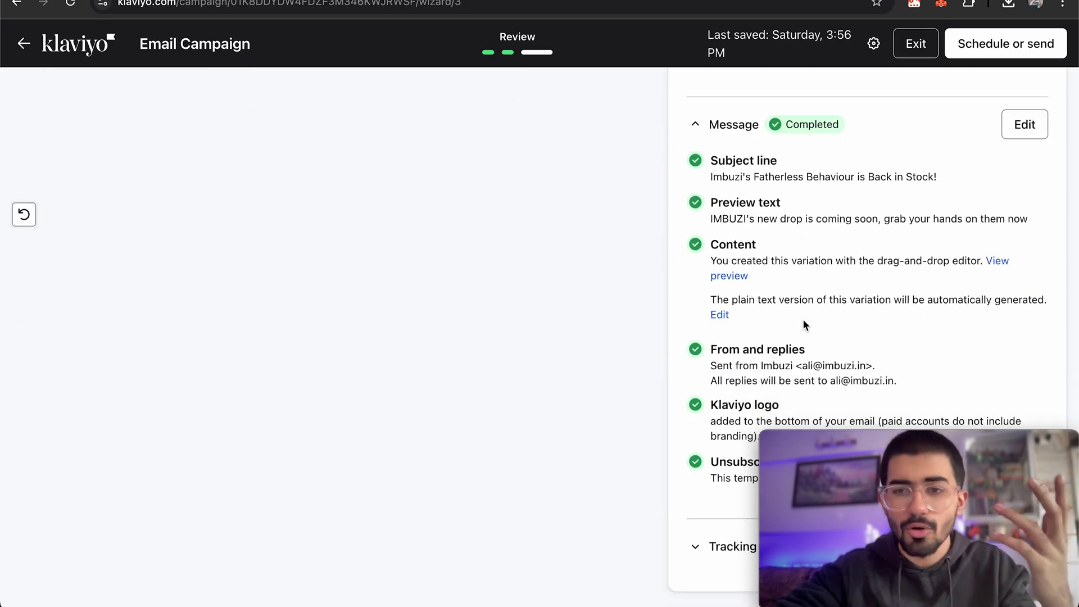
pyautogui.click(698, 547)
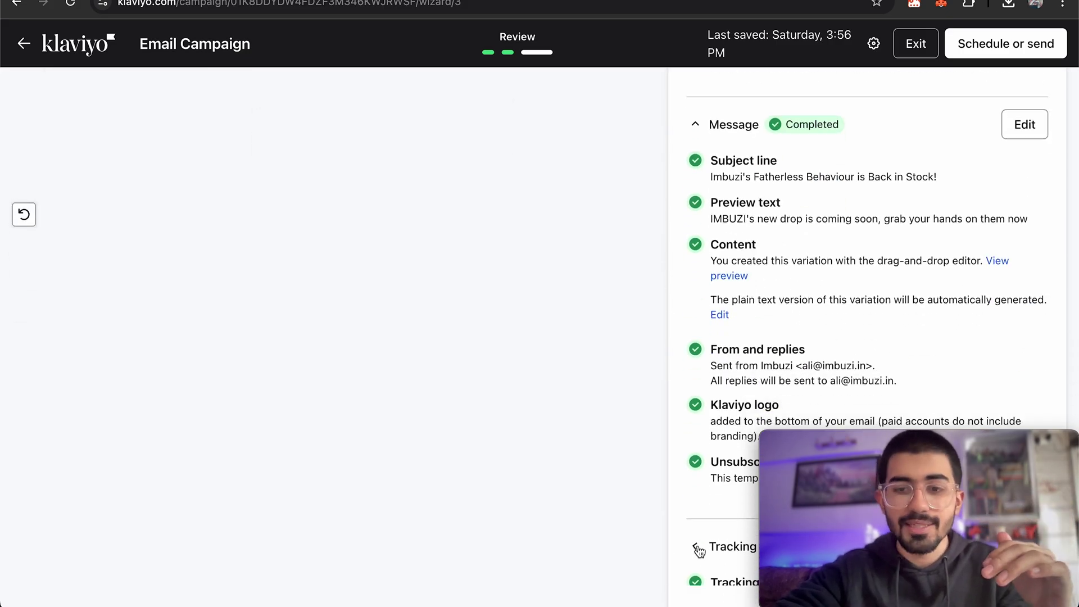
pyautogui.scroll(-2, 727, 437)
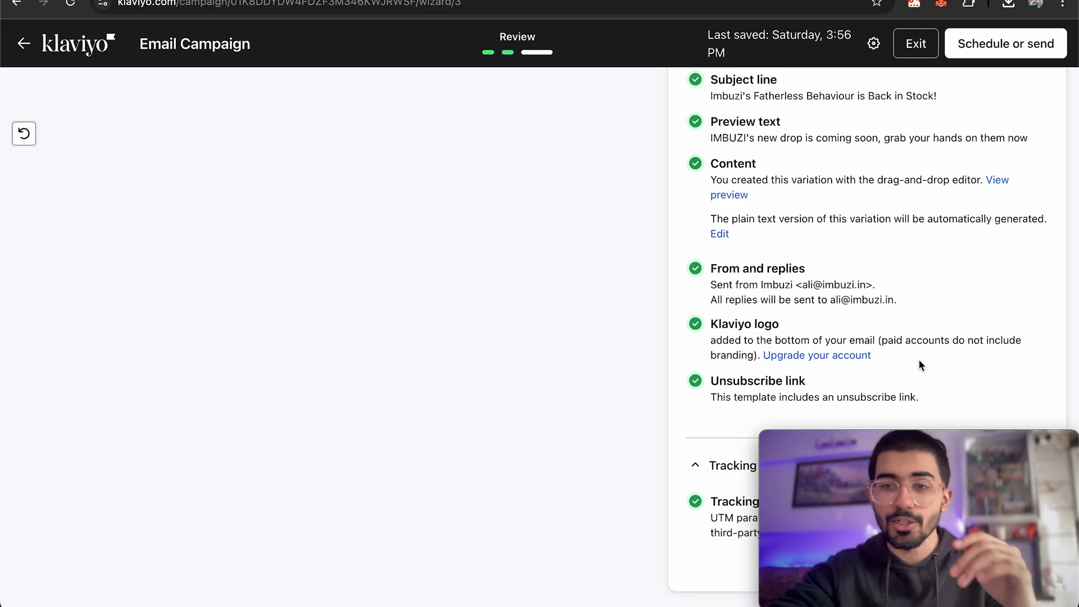
pyautogui.scroll(10, 922, 366)
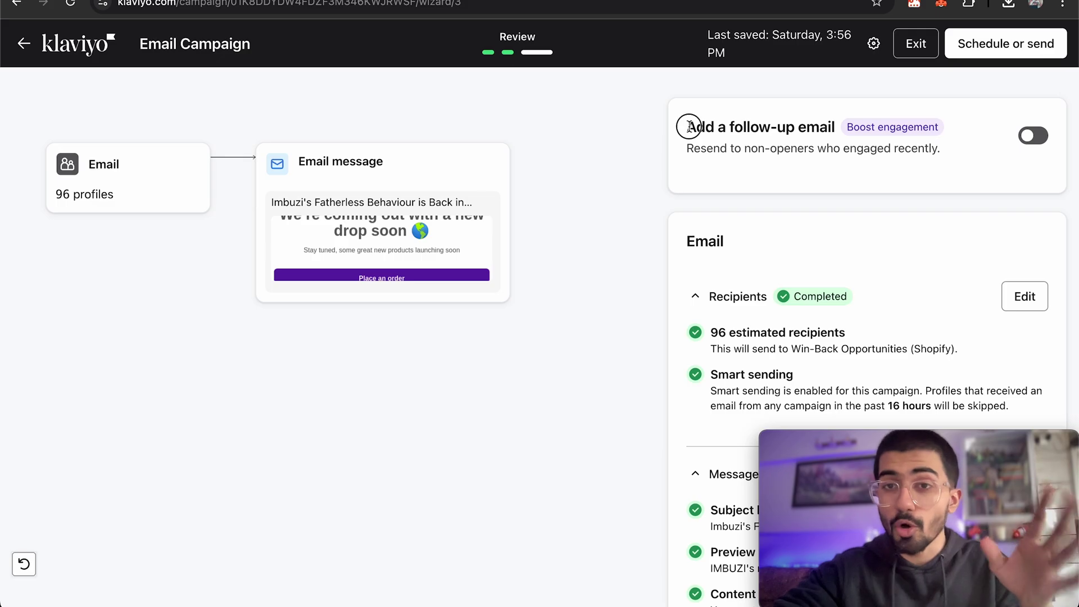
pyautogui.moveTo(685, 127); pyautogui.dragTo(856, 124)
# Turn on a follow-up email to non-openers with subject Don't Miss IMBUZI's Latest Drop! 🚀.
pyautogui.click(869, 164)
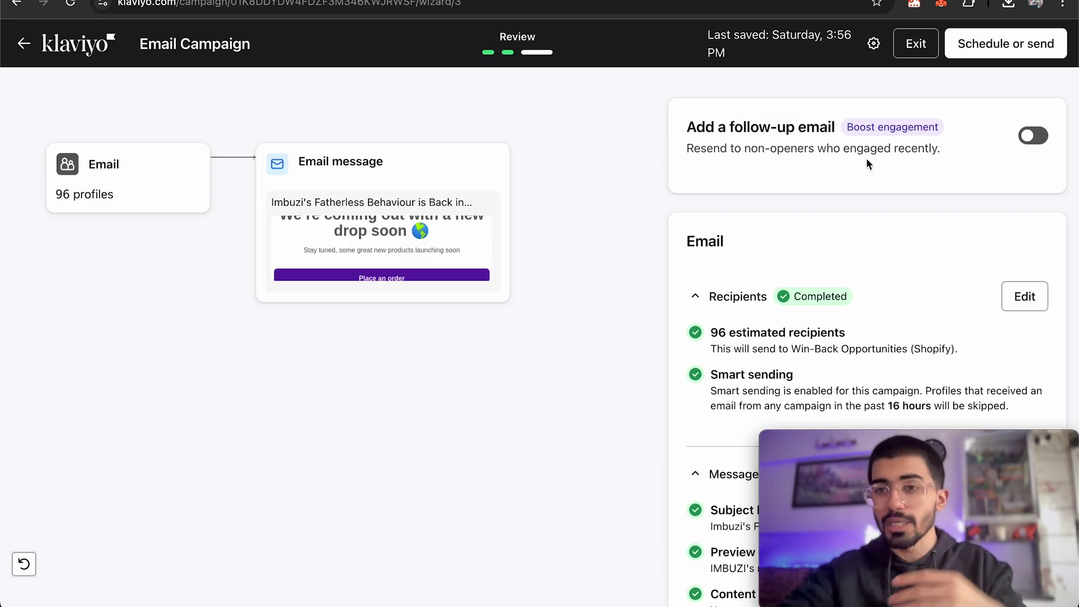
pyautogui.click(1034, 135)
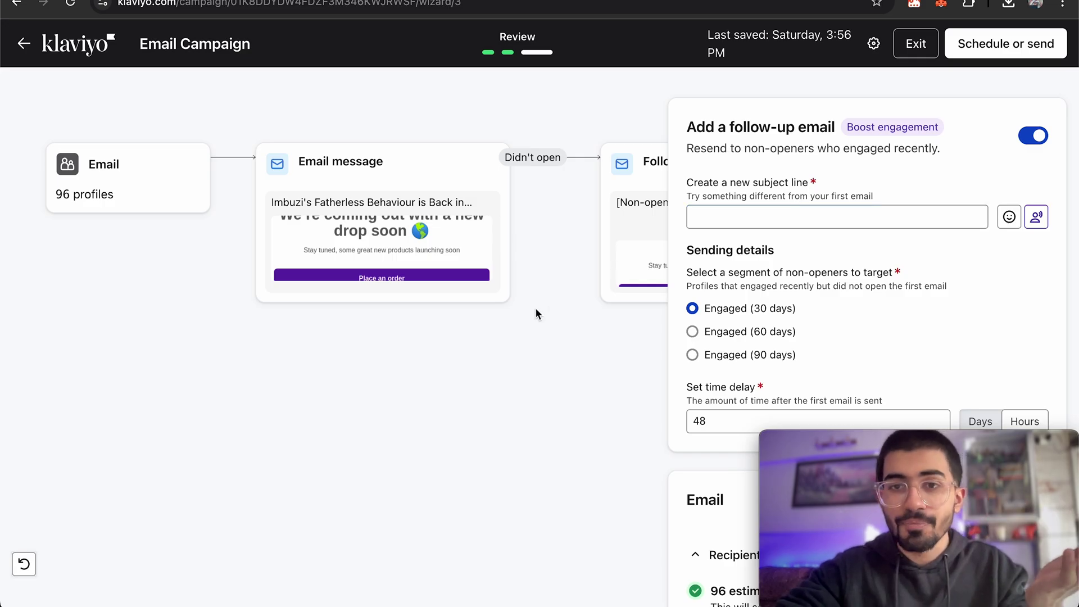
pyautogui.click(782, 224)
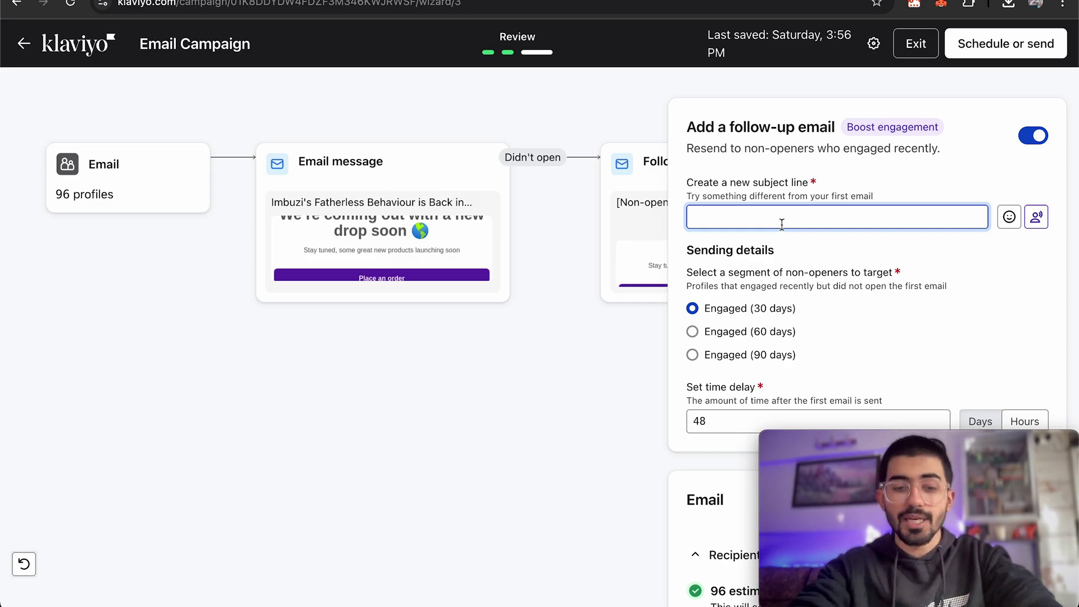
pyautogui.write('Follow up fo')
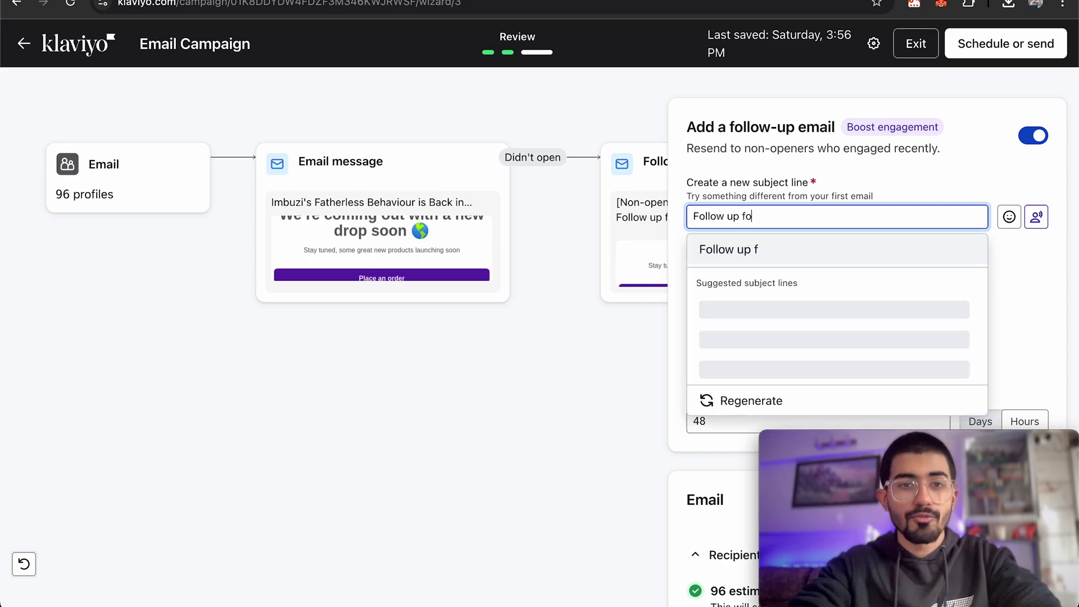
pyautogui.write("r IMBUZI's la")
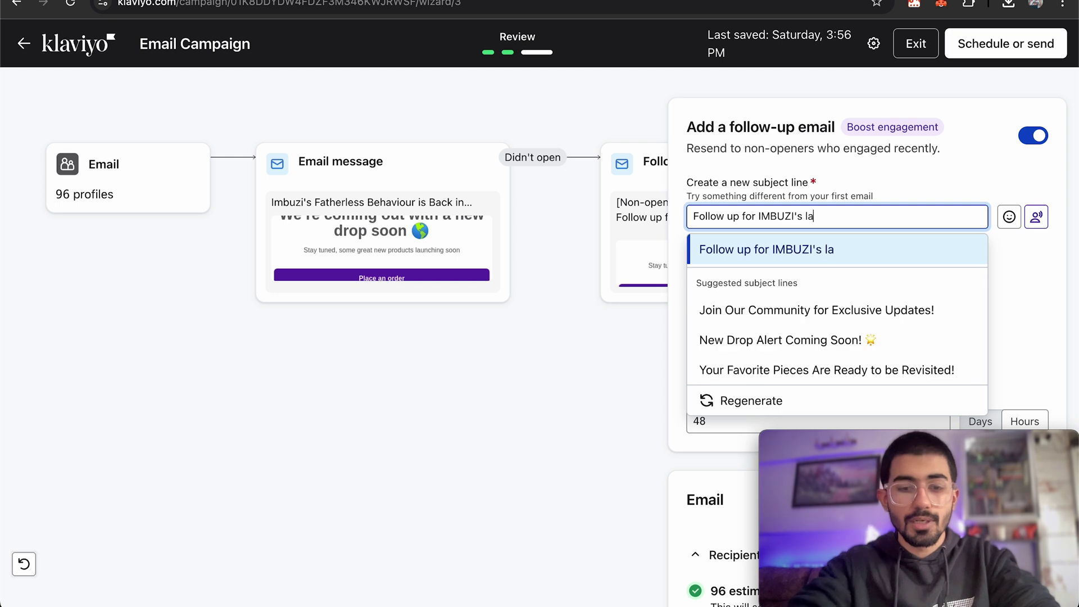
pyautogui.write('test drop')
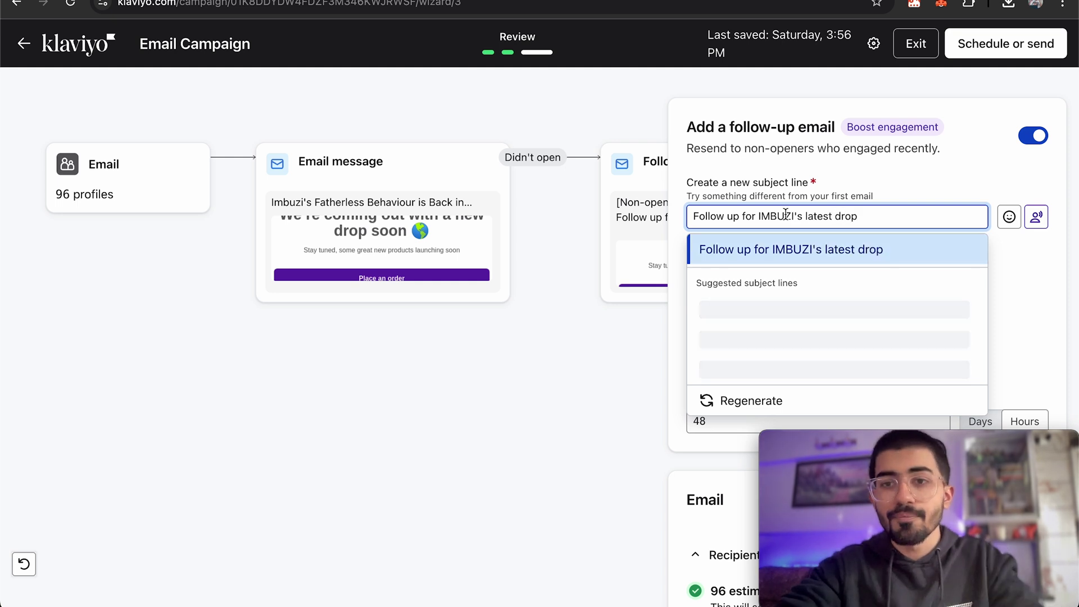
pyautogui.doubleClick(786, 216)
pyautogui.write("Imbuzi's")
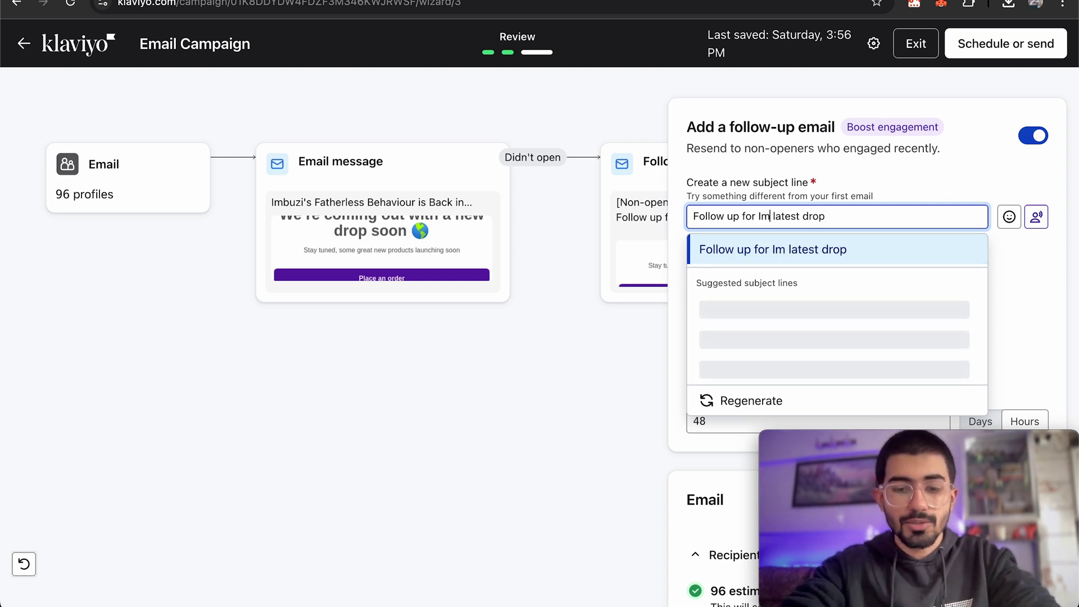
pyautogui.click(885, 188)
pyautogui.click(908, 183)
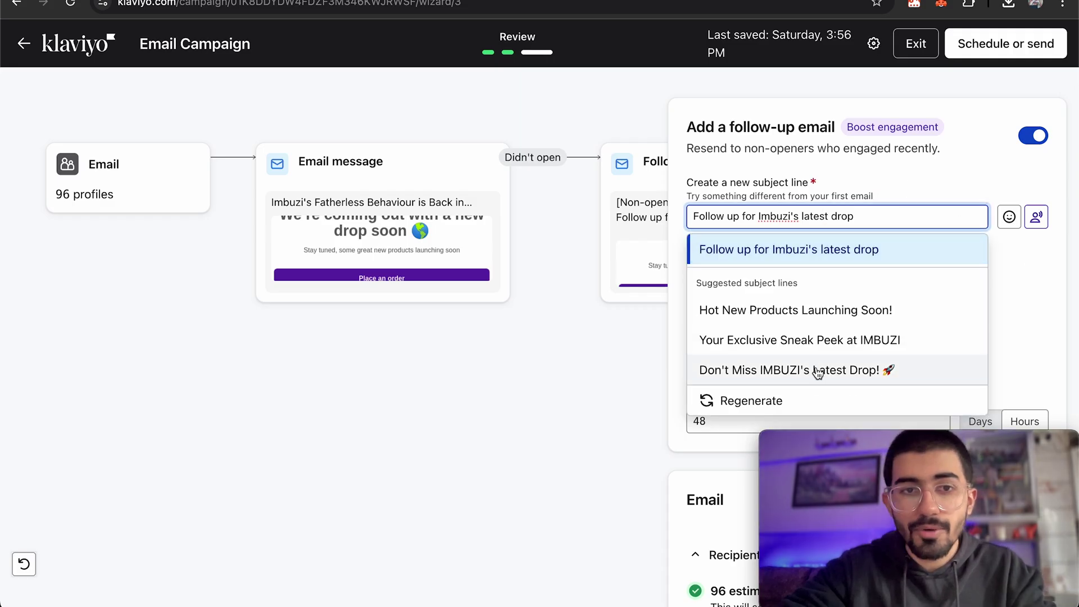
pyautogui.click(818, 371)
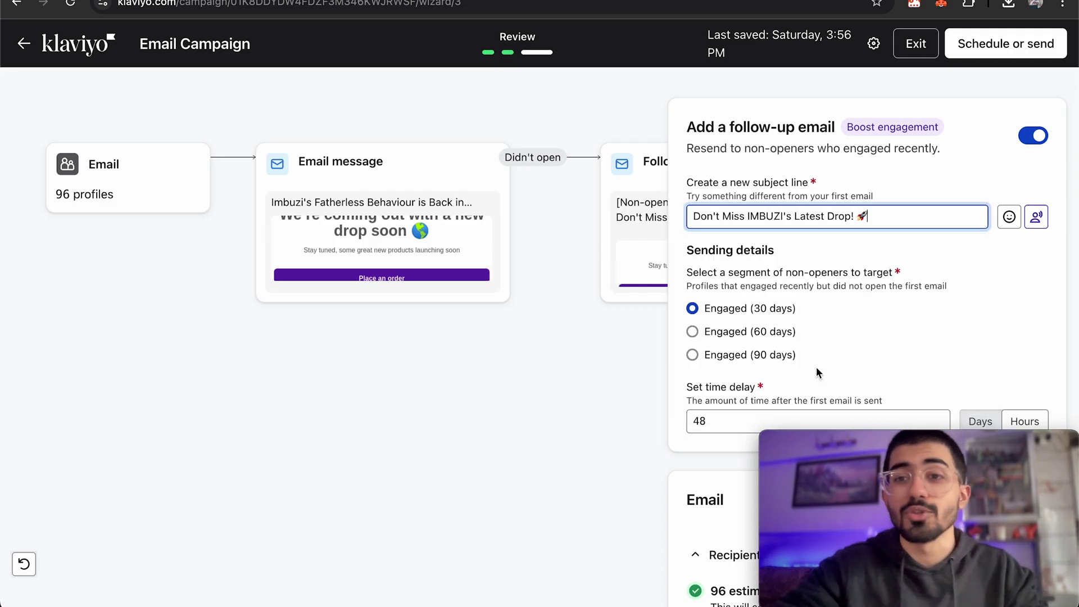
# Confirm the 48 follow-up delay and bring up the Schedule or send options.
pyautogui.scroll(-1, 900, 315)
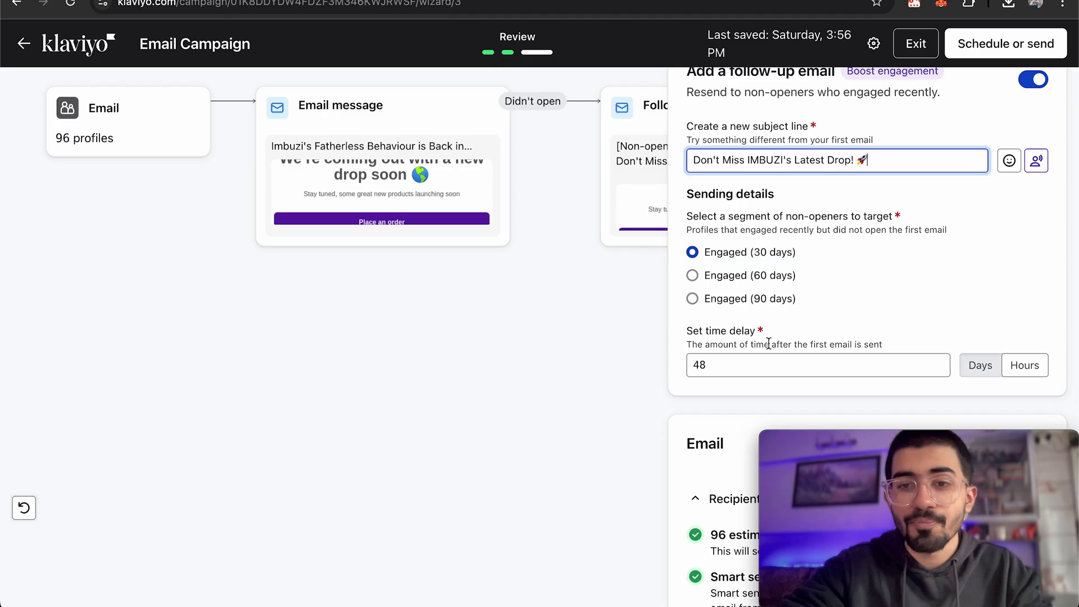
pyautogui.click(759, 365)
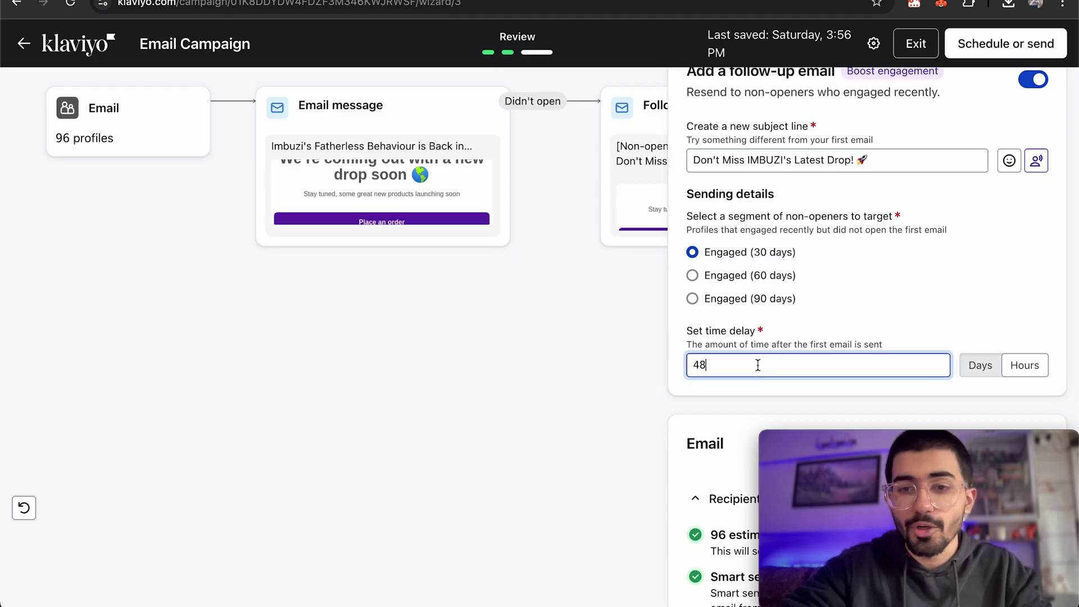
pyautogui.scroll(1, 880, 278)
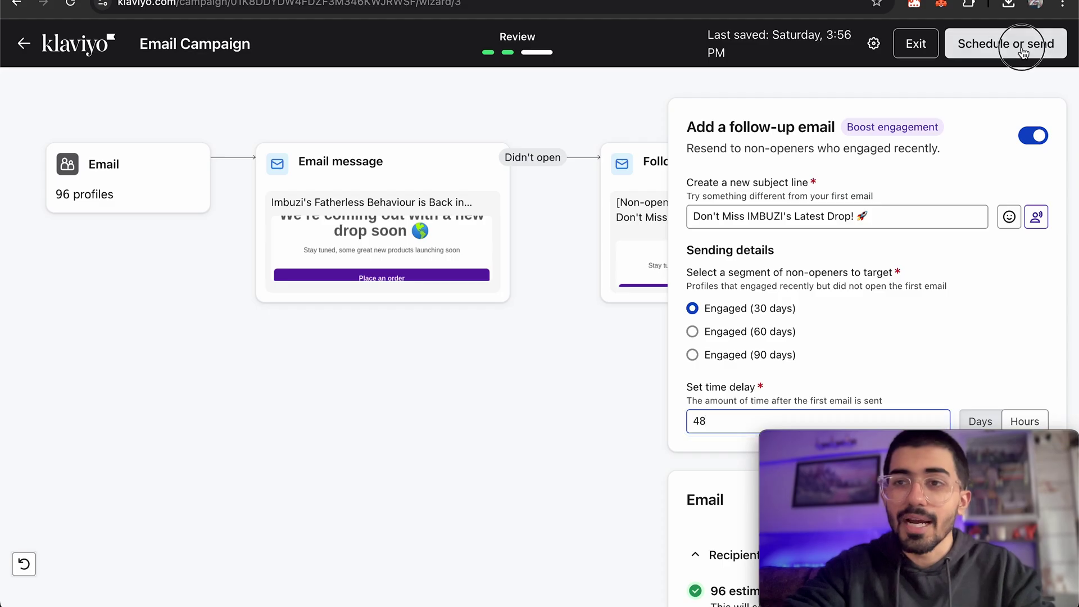
pyautogui.click(1032, 44)
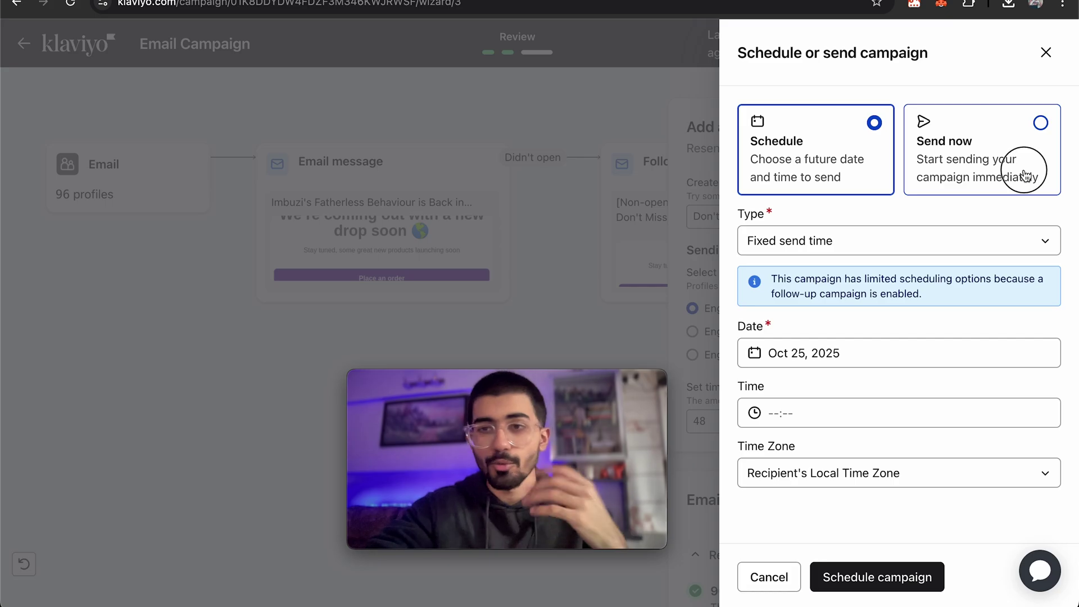
# Schedule the Win-Back campaign for Oct 30, 2025 at 4:00 PM recipients' local time.
pyautogui.click(1024, 172)
pyautogui.click(809, 159)
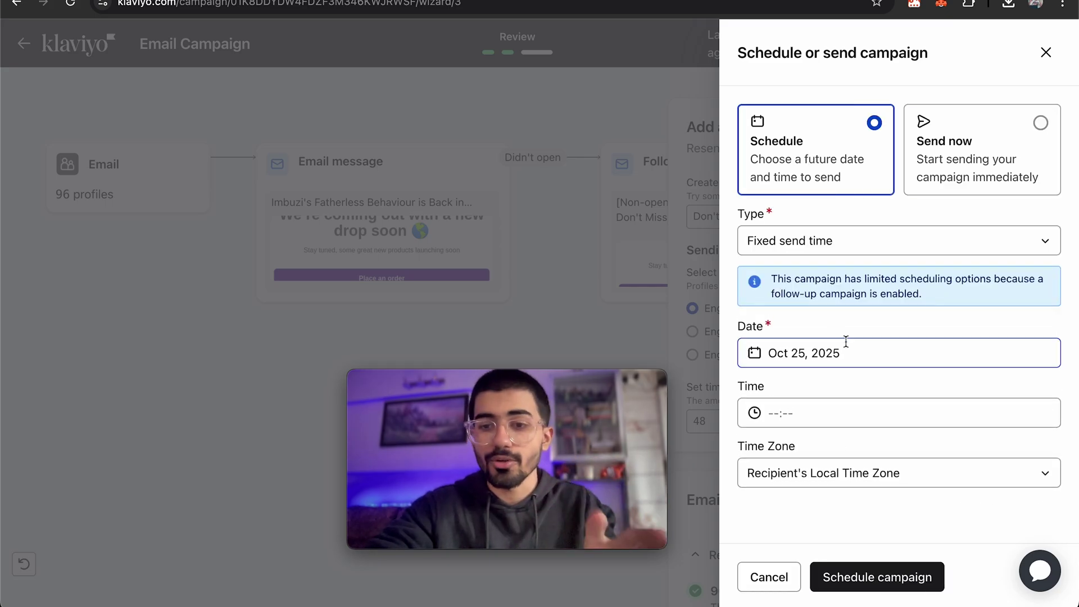
pyautogui.click(830, 353)
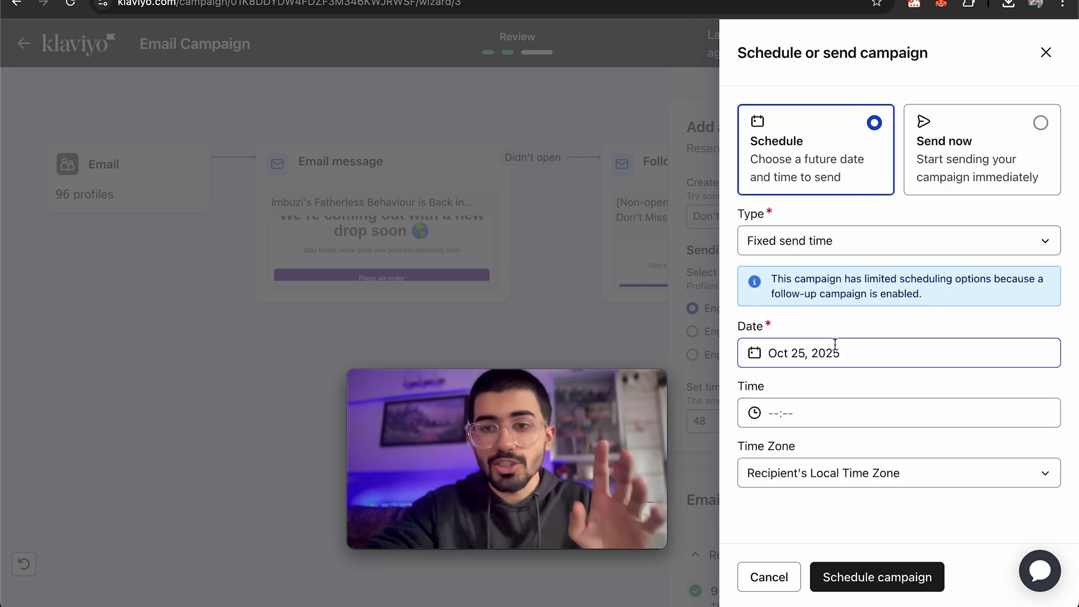
pyautogui.click(936, 262)
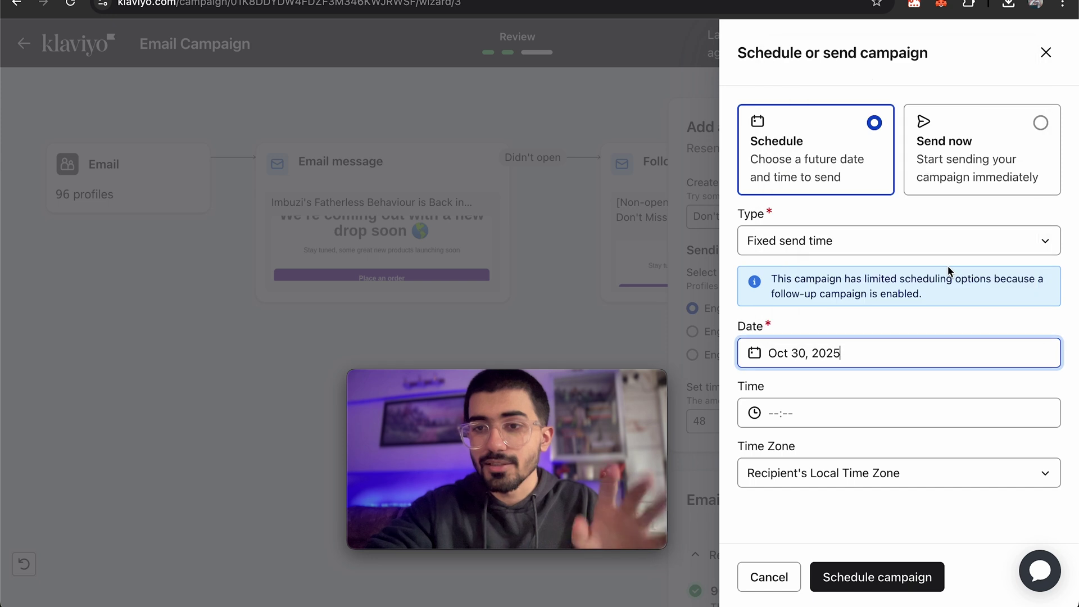
pyautogui.click(824, 413)
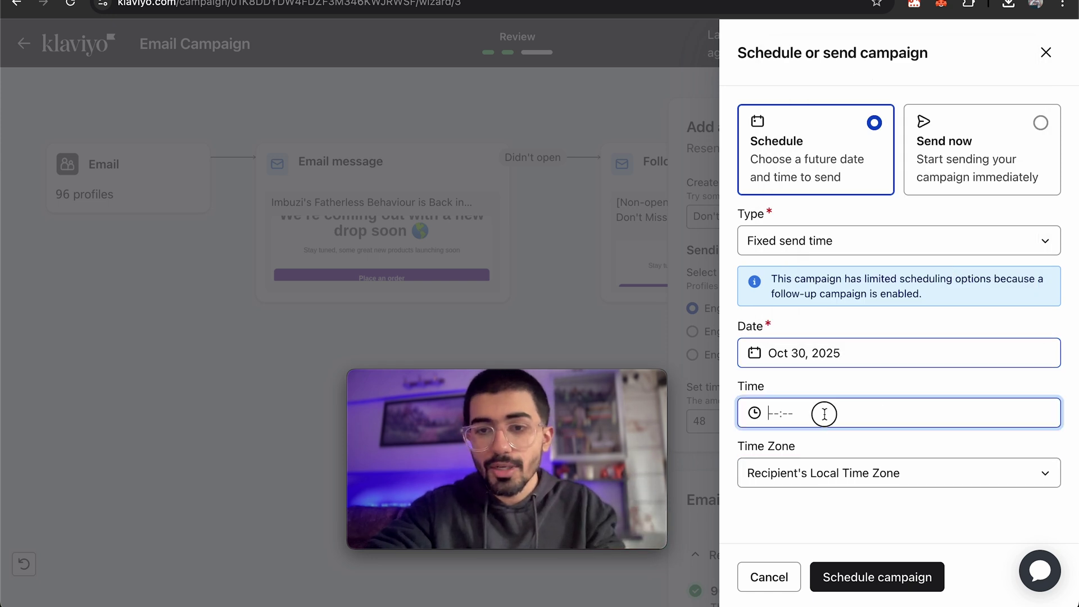
pyautogui.scroll(-20, 810, 310)
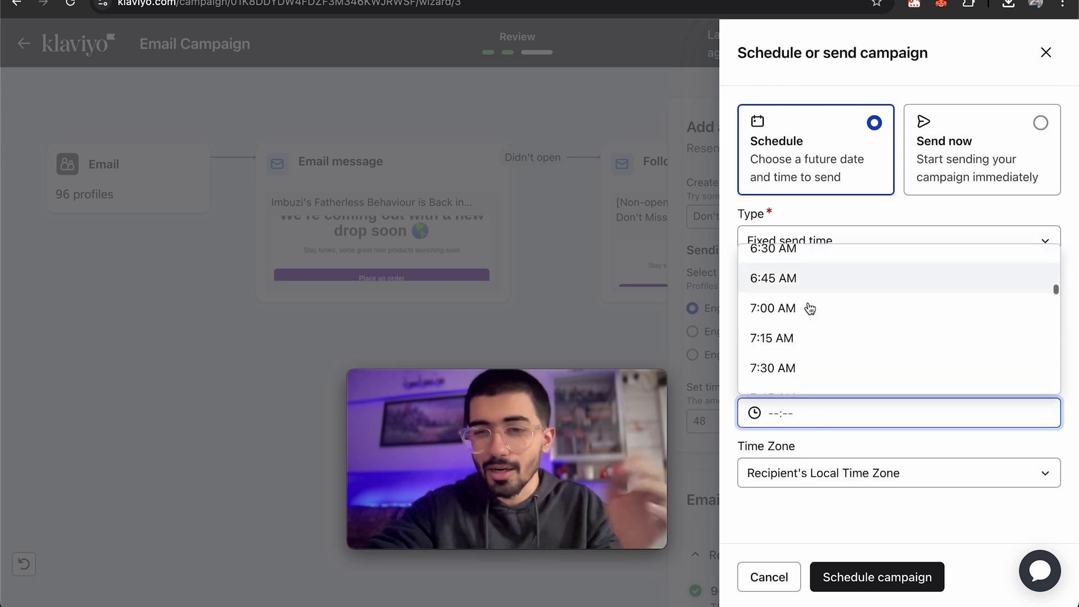
pyautogui.scroll(-5, 810, 312)
pyautogui.scroll(3, 788, 272)
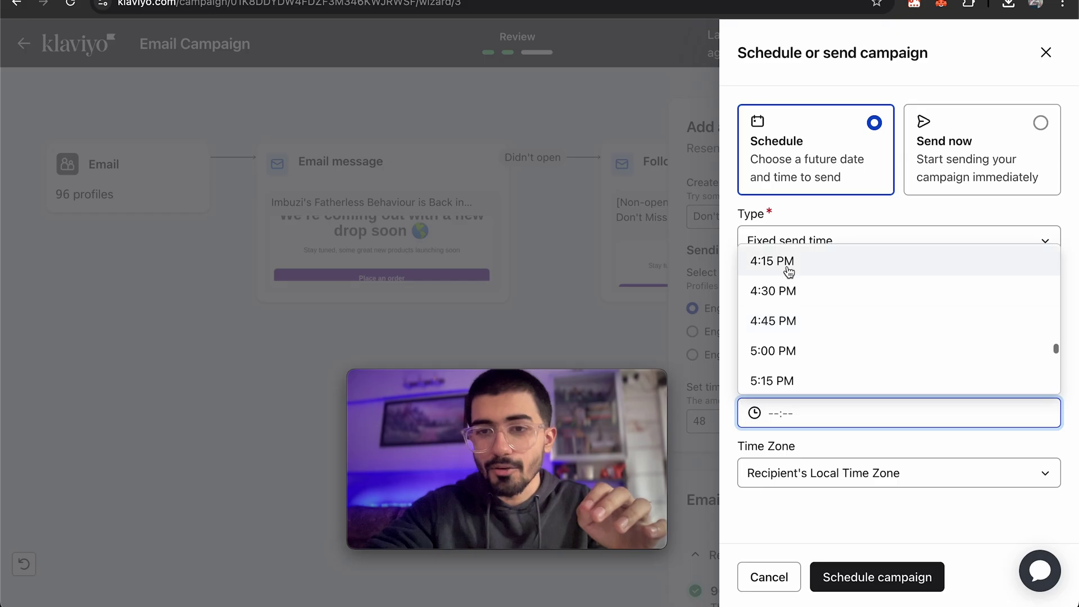
pyautogui.click(781, 281)
pyautogui.click(877, 515)
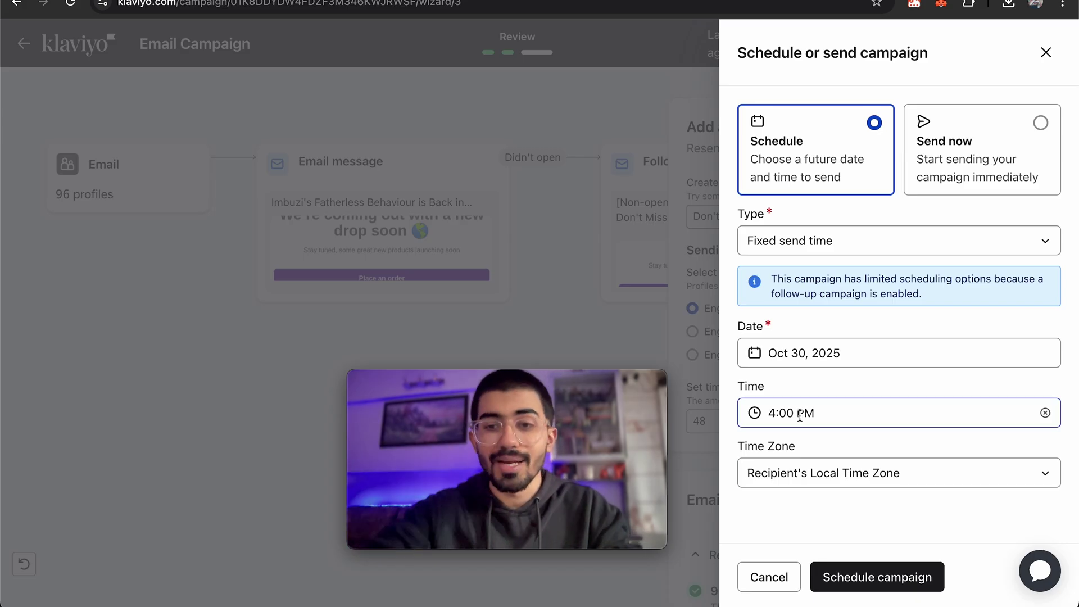
pyautogui.click(872, 575)
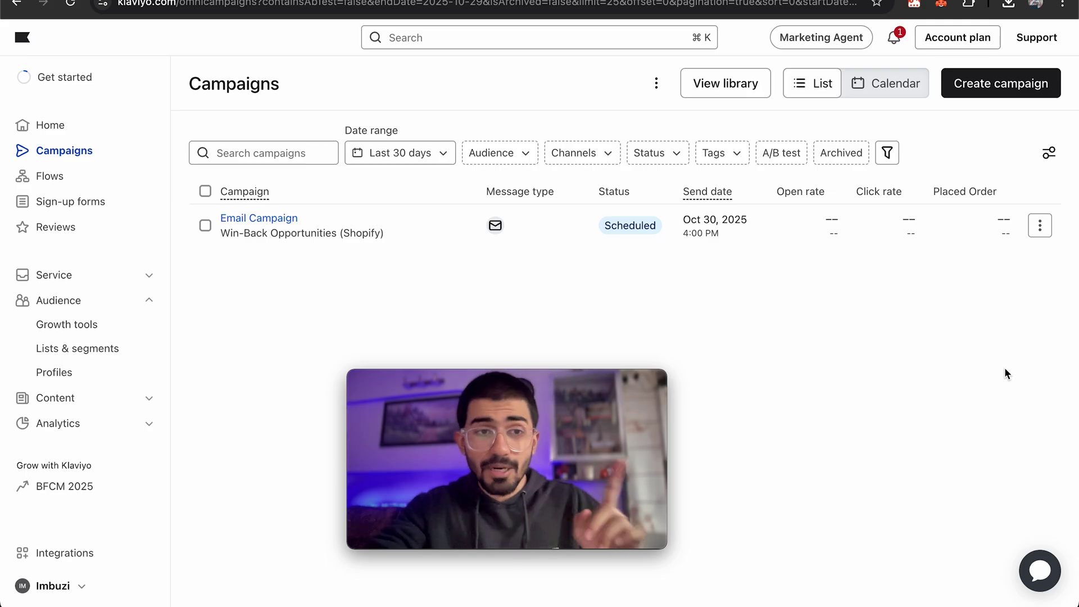
# Browse the Flows overview's recommended flows, such as Abandoned Cart and Product Review / Cross Sell.
pyautogui.click(108, 176)
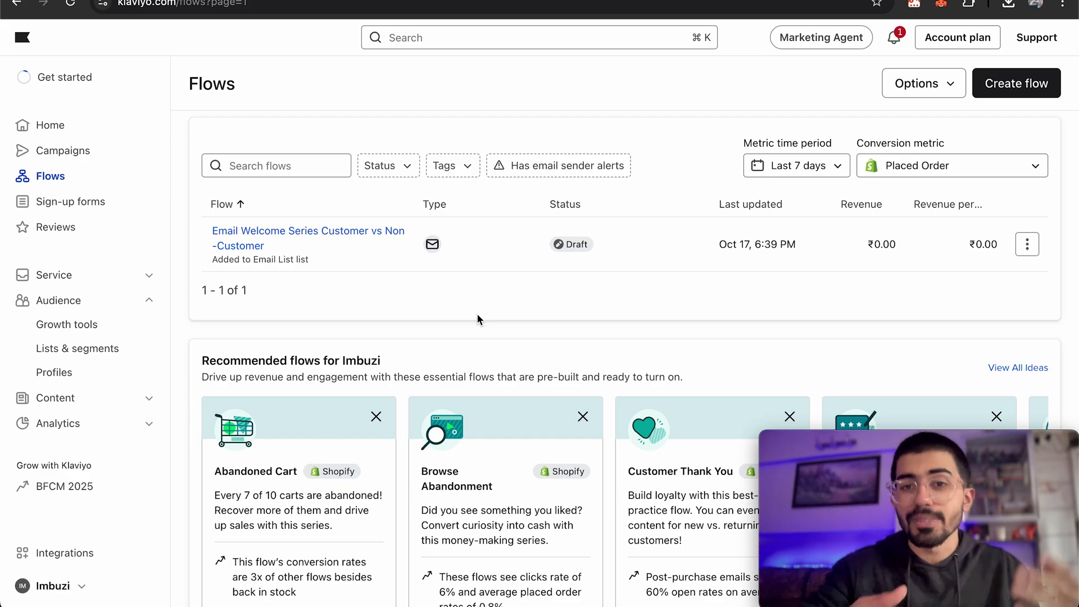
pyautogui.scroll(-2, 296, 373)
pyautogui.scroll(-1, 296, 373)
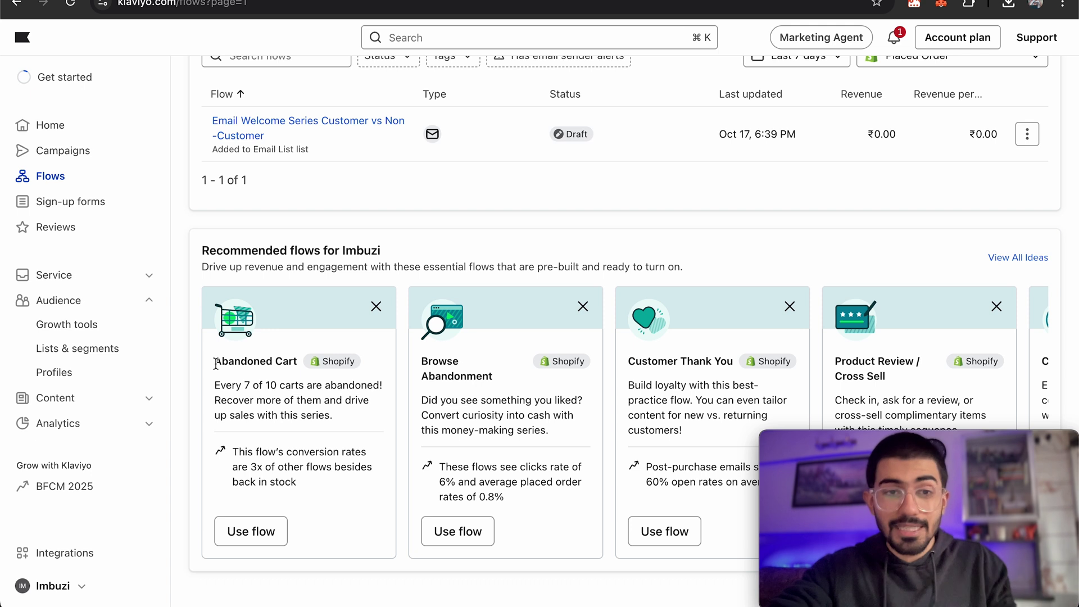
pyautogui.moveTo(216, 363); pyautogui.dragTo(304, 369)
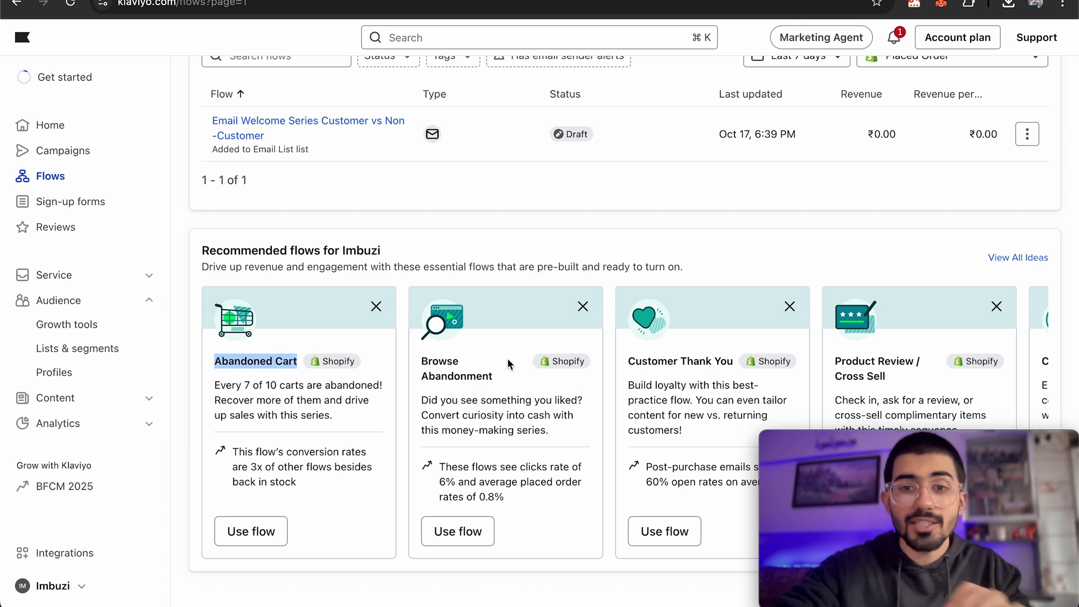
pyautogui.click(654, 377)
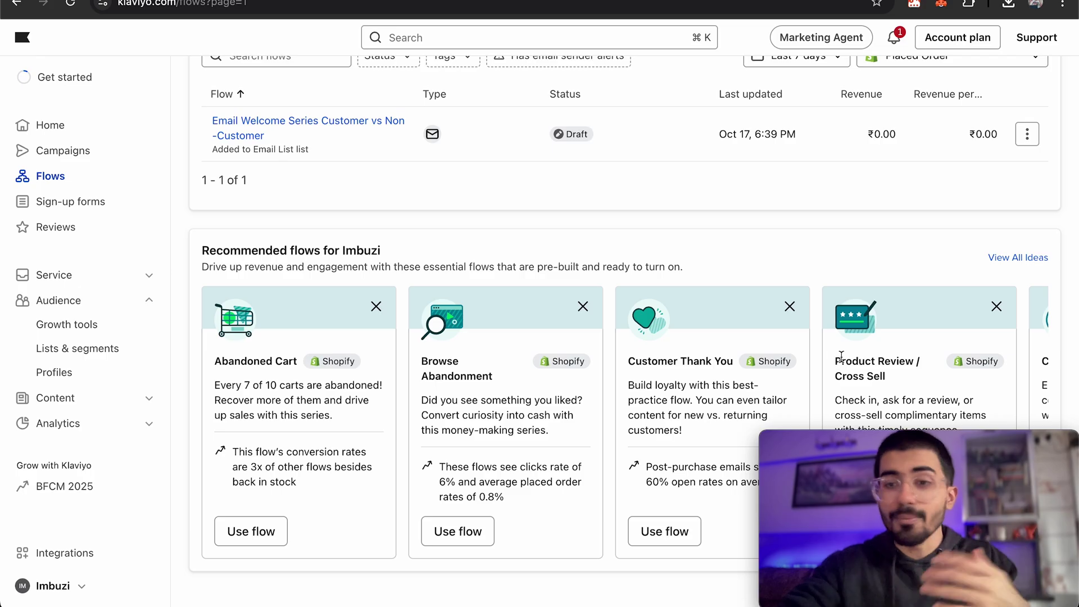
pyautogui.scroll(-1, 842, 357)
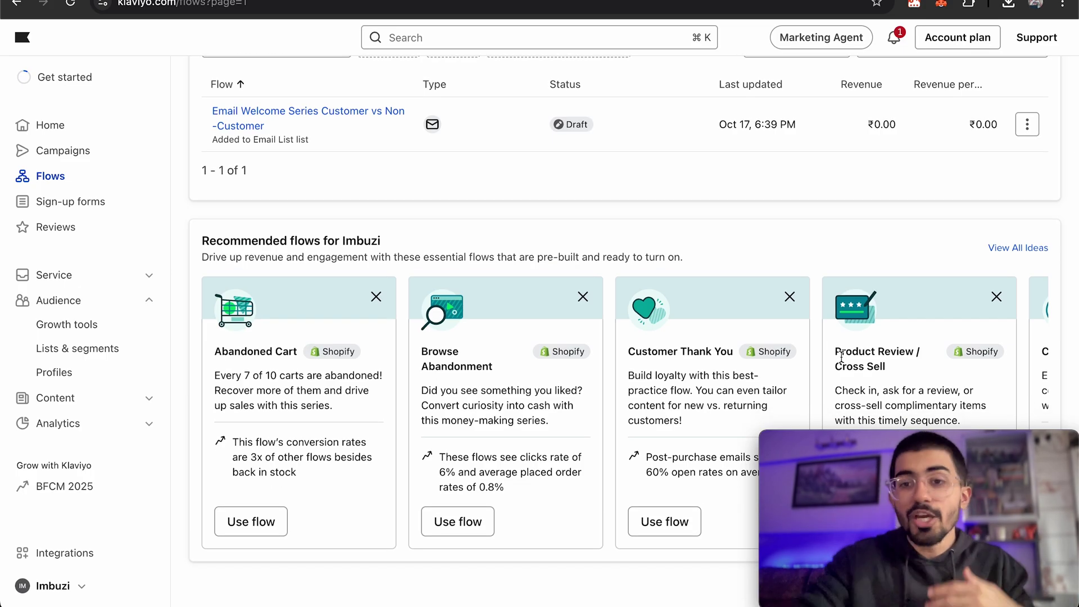
pyautogui.moveTo(836, 353); pyautogui.dragTo(894, 364)
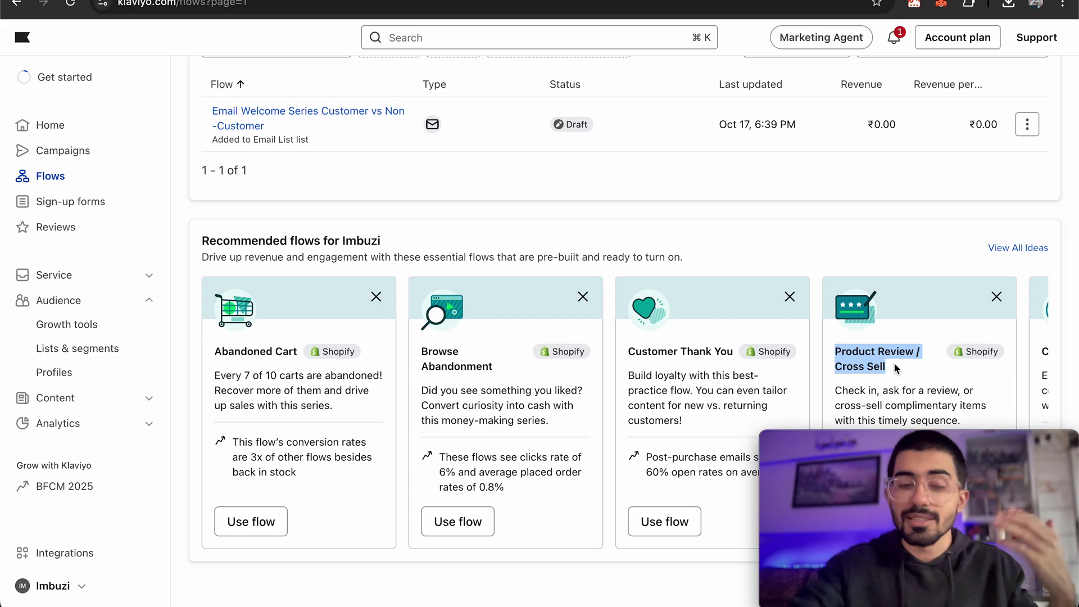
pyautogui.click(893, 362)
pyautogui.scroll(3, 894, 362)
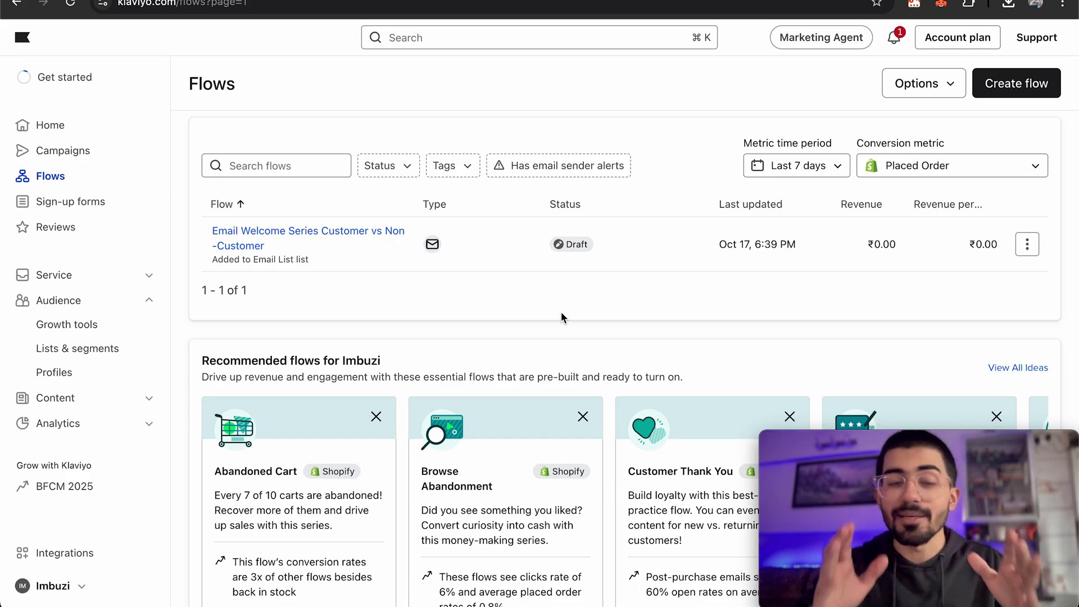
pyautogui.click(84, 201)
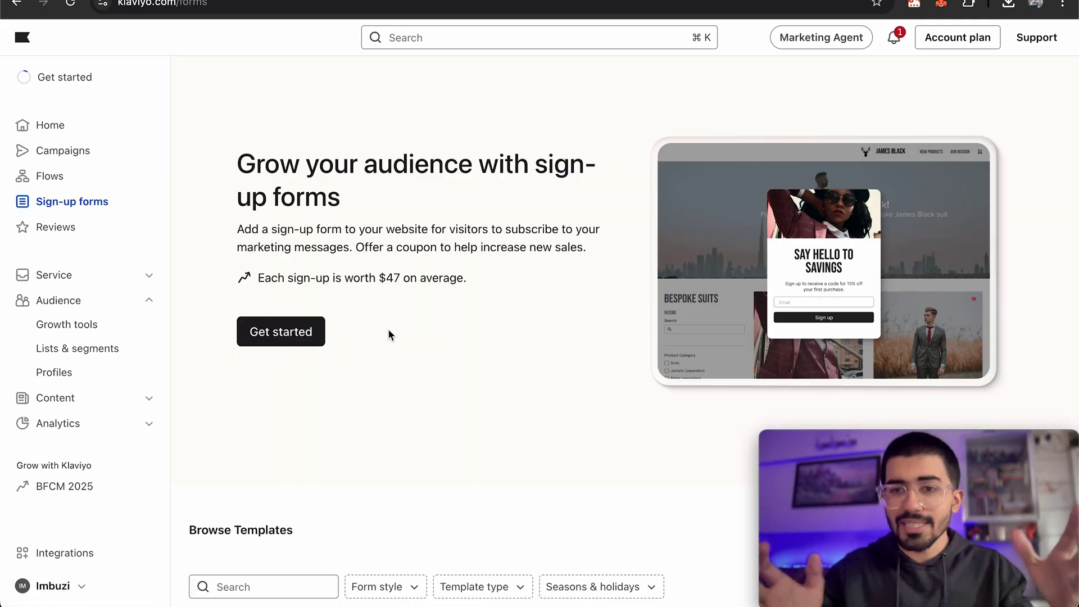
# Start a new sign-up form, preview the Full page, Flyout and Embedded styles, then continue.
pyautogui.click(299, 335)
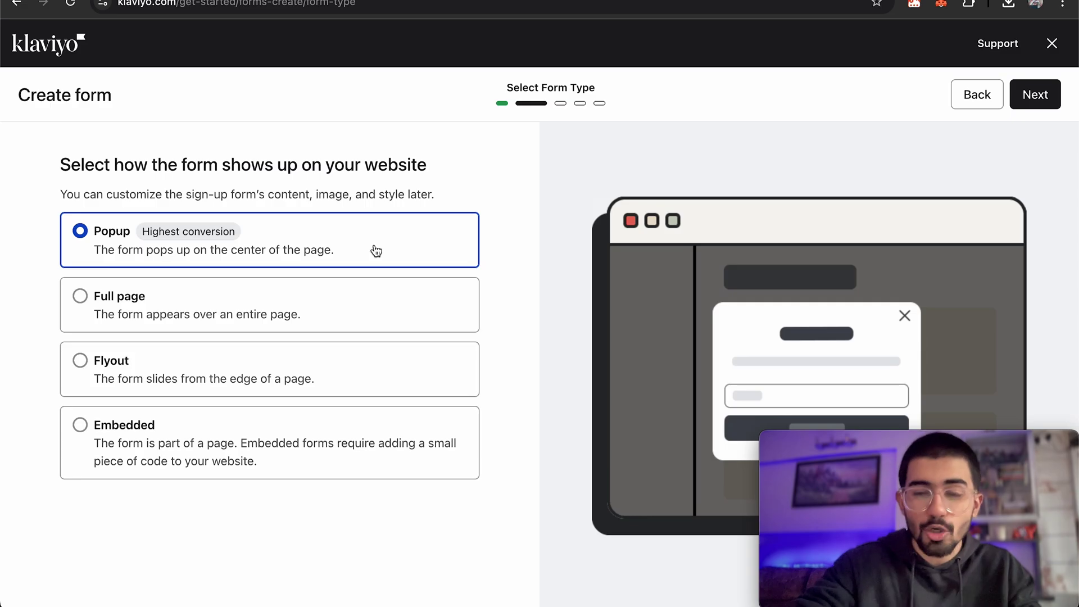
pyautogui.click(312, 313)
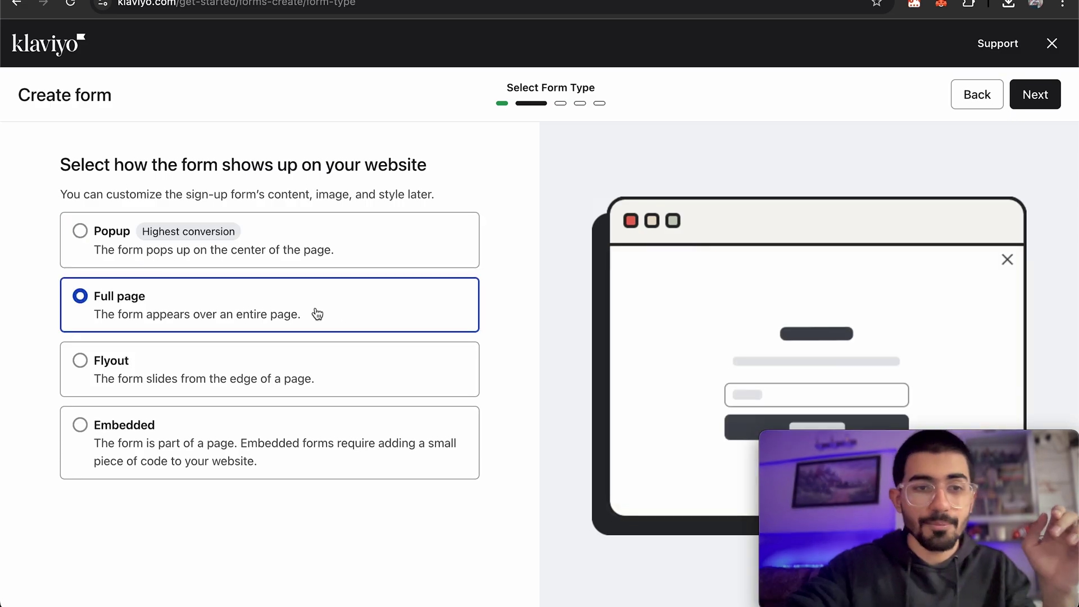
pyautogui.click(314, 372)
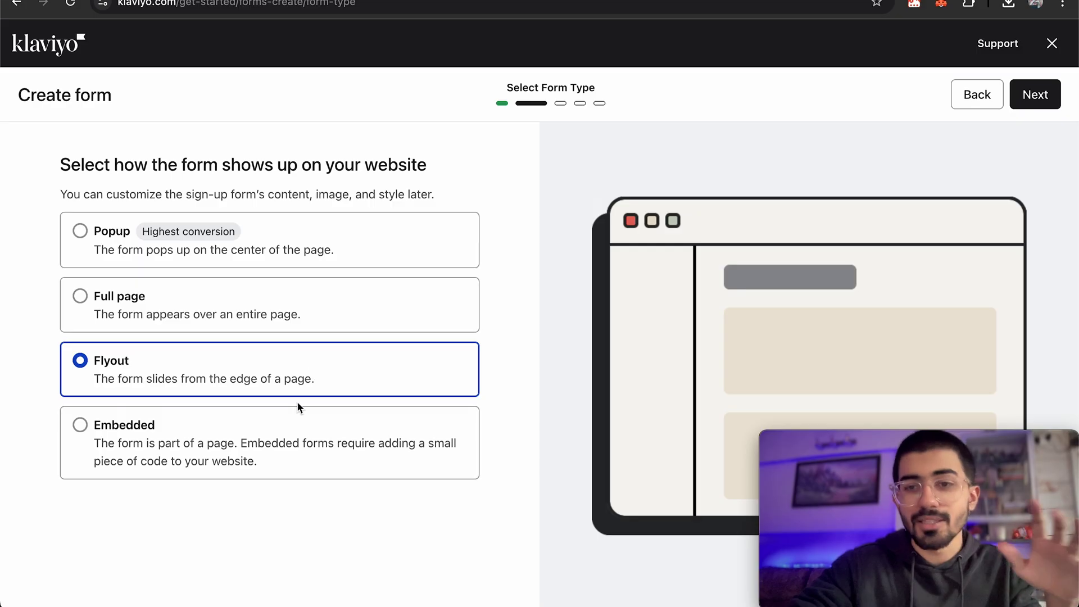
pyautogui.click(301, 437)
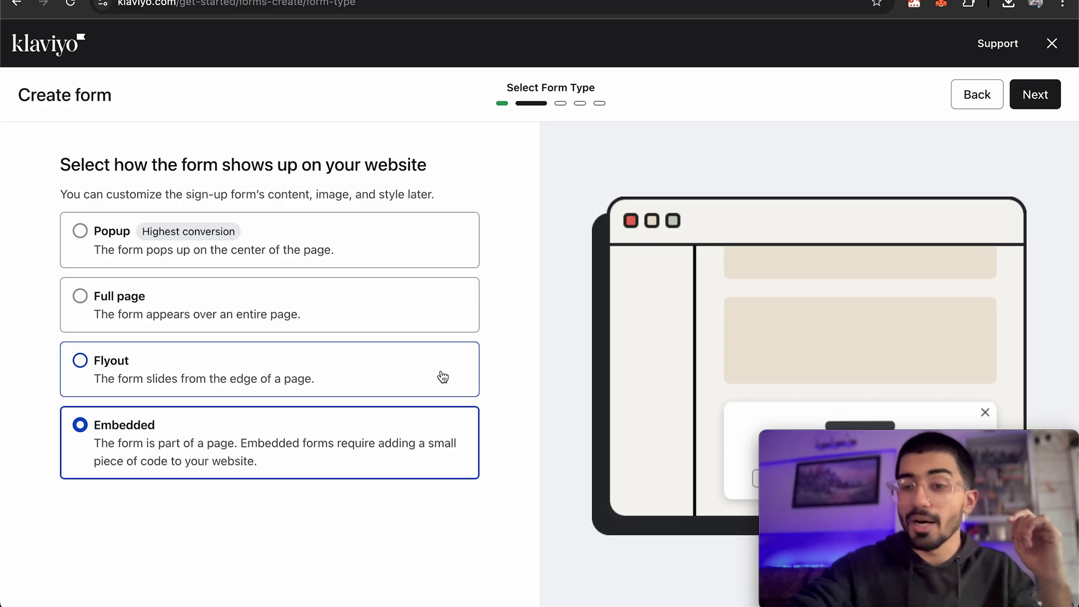
pyautogui.click(1036, 95)
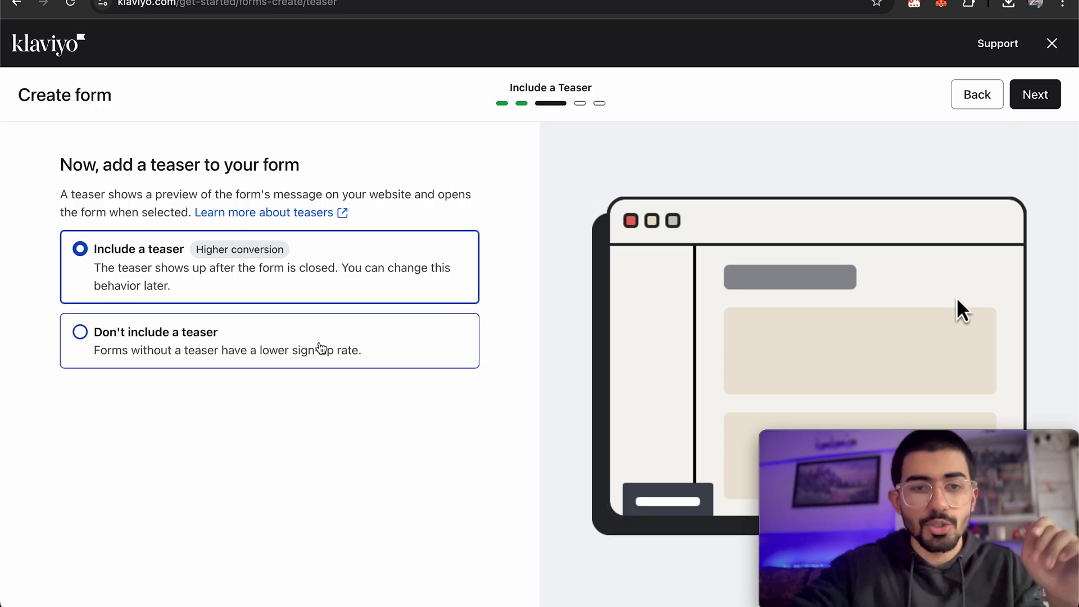
# Keep Include a teaser selected on the new form and proceed to the coupon step.
pyautogui.click(298, 348)
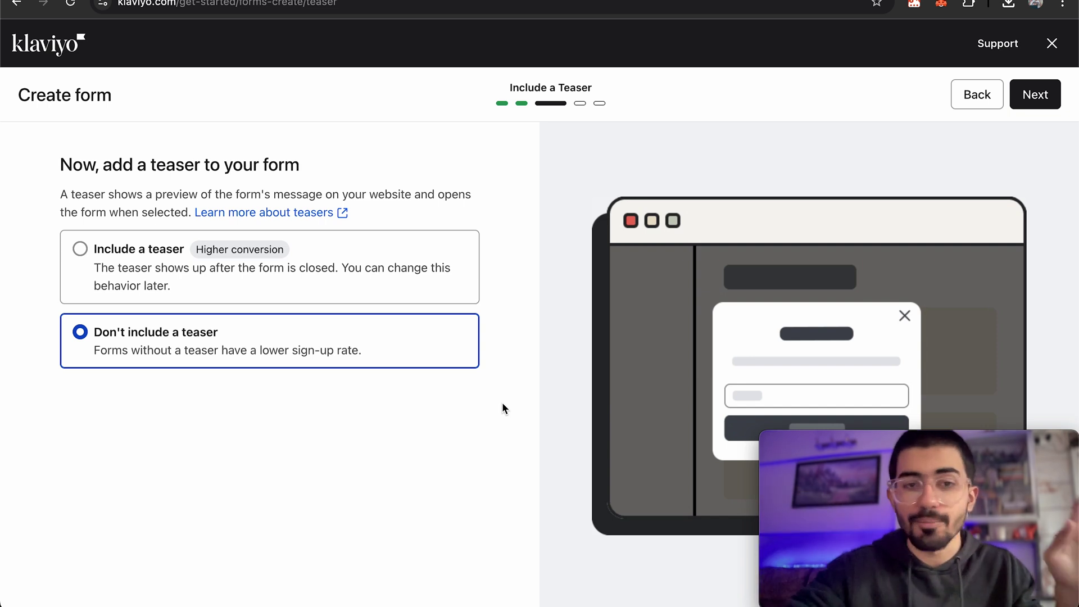
pyautogui.click(443, 264)
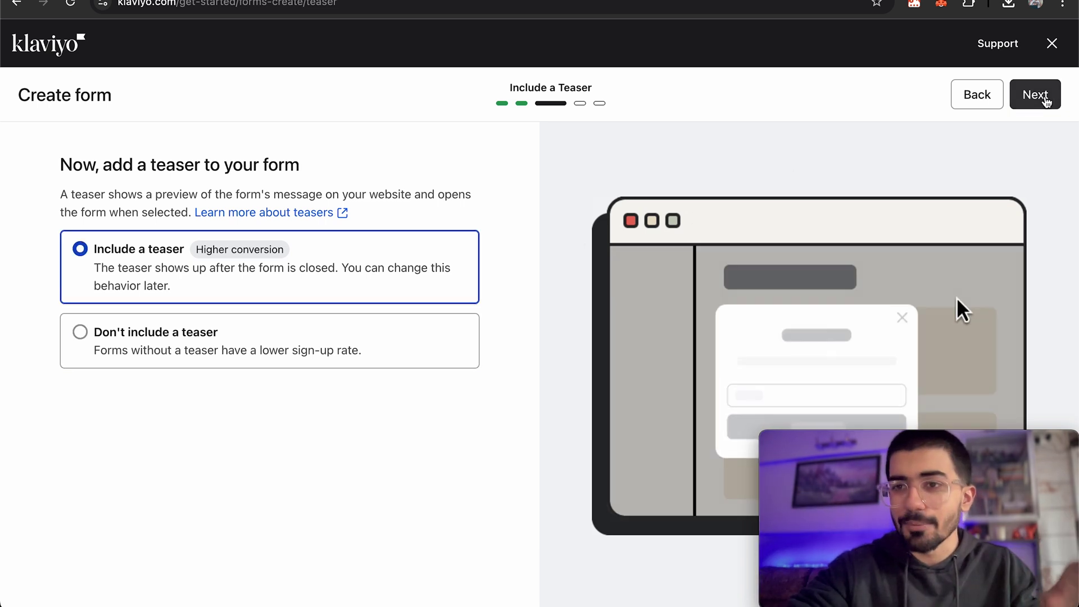
pyautogui.click(1039, 98)
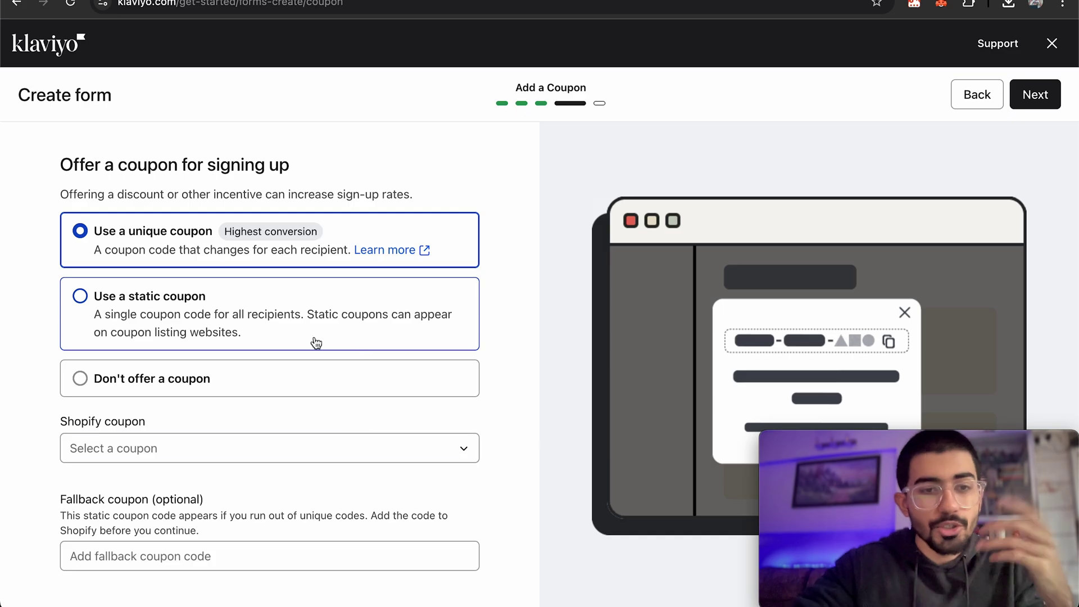
# Use static coupon code KLAVIYO100 with description Get 10% off and continue to layouts.
pyautogui.click(330, 446)
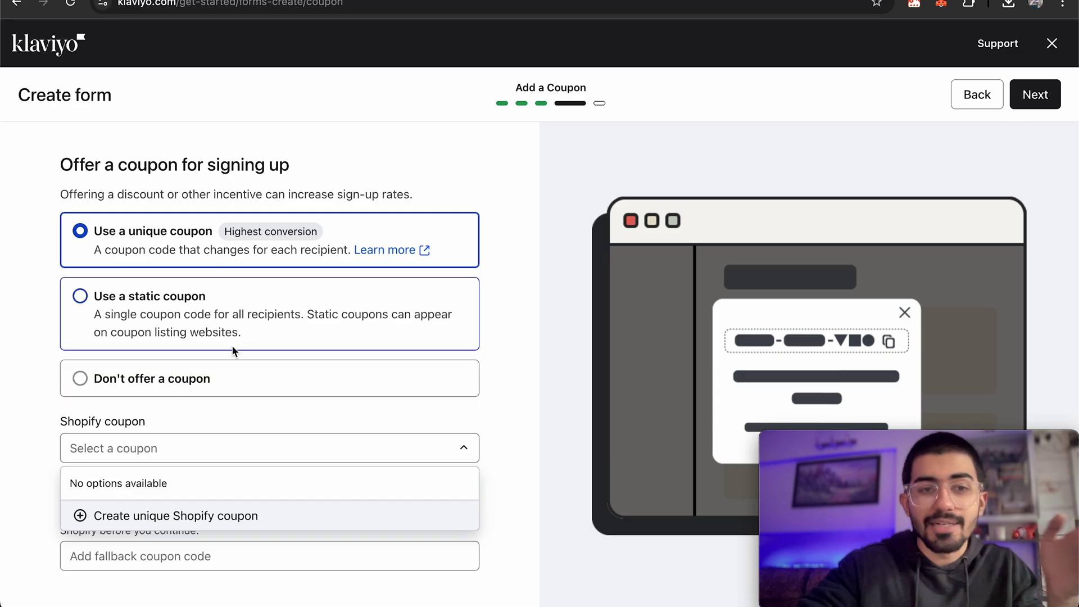
pyautogui.click(512, 324)
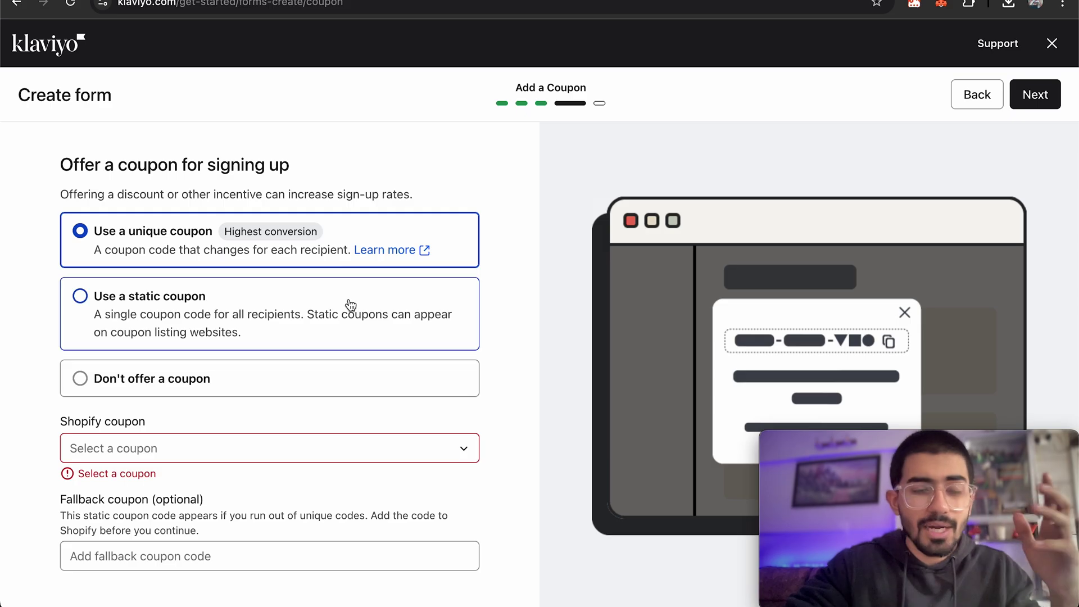
pyautogui.click(350, 306)
pyautogui.click(214, 455)
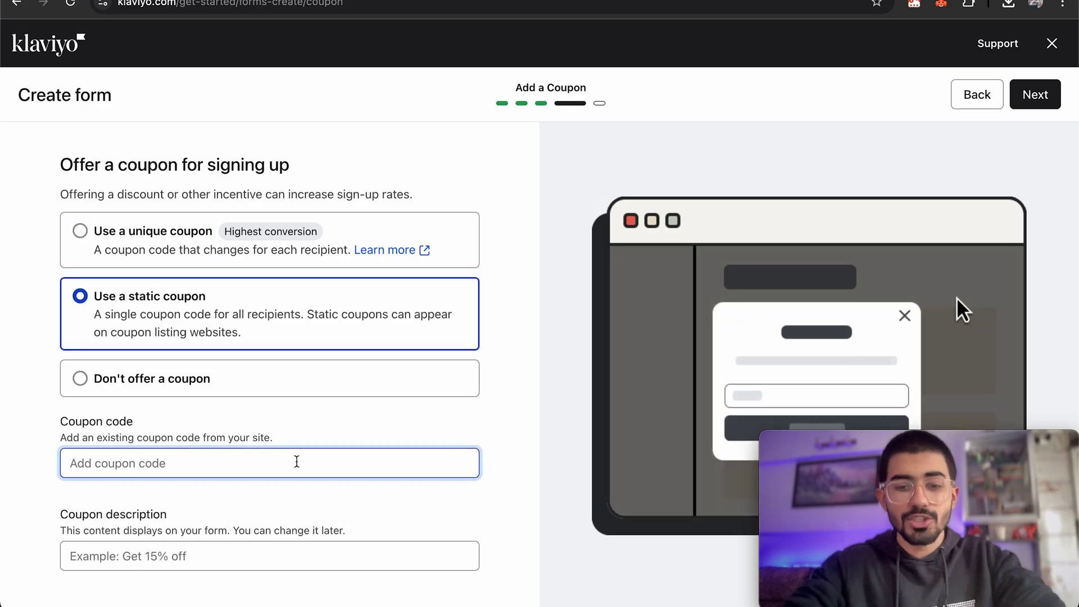
pyautogui.write('KLAVIYO')
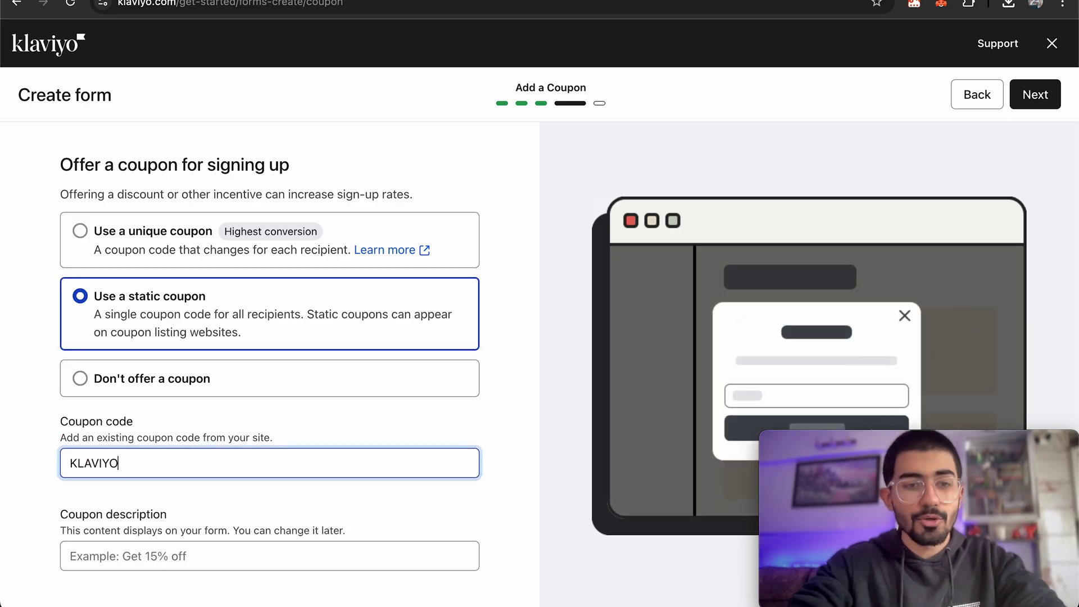
pyautogui.write('100')
pyautogui.click(506, 405)
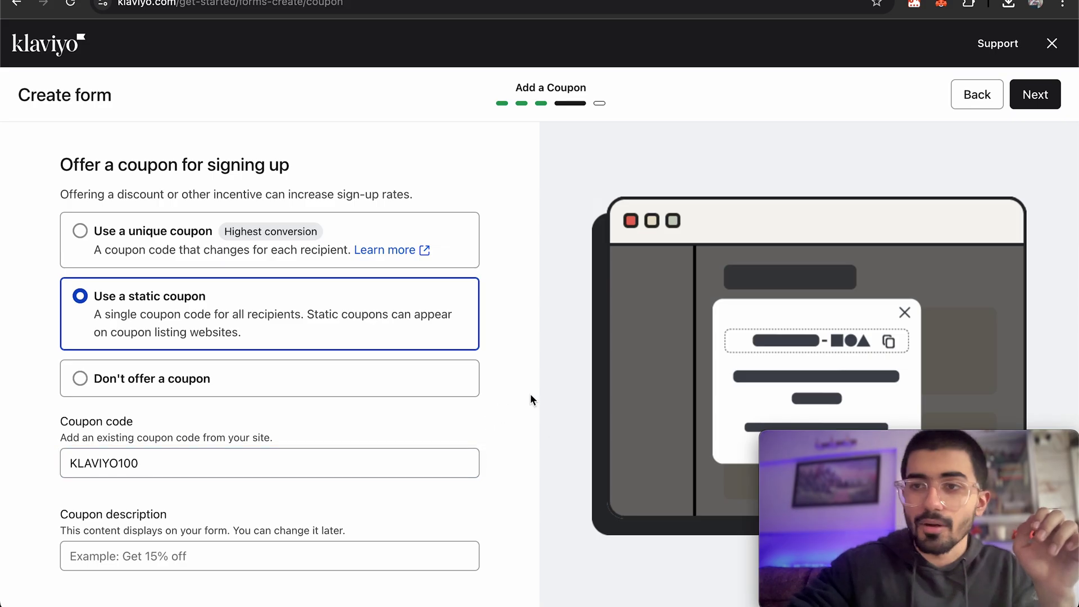
pyautogui.click(1046, 107)
pyautogui.click(328, 557)
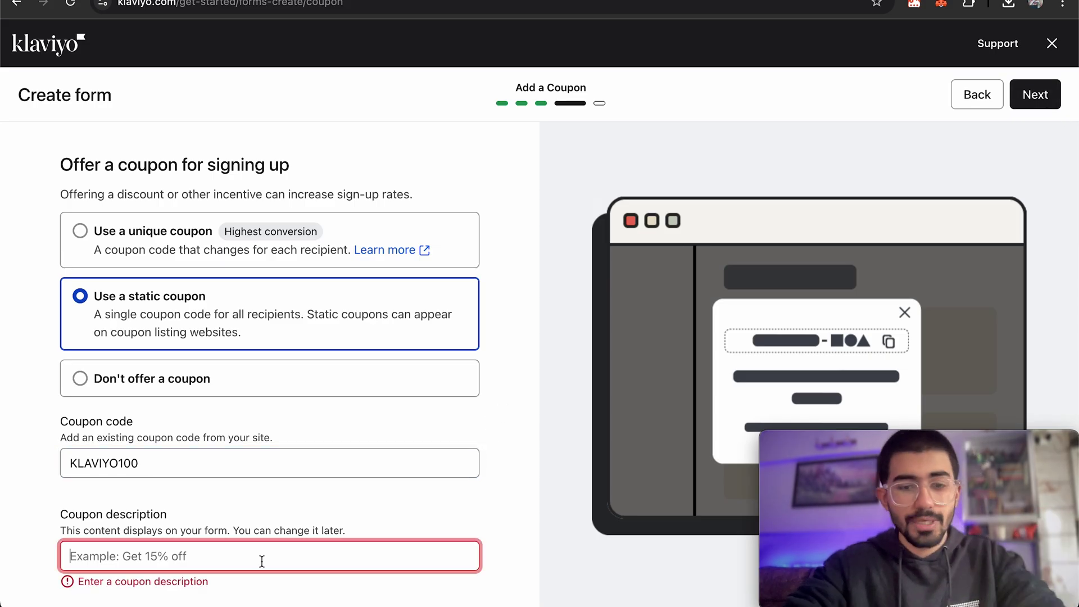
pyautogui.write('Get 10% o')
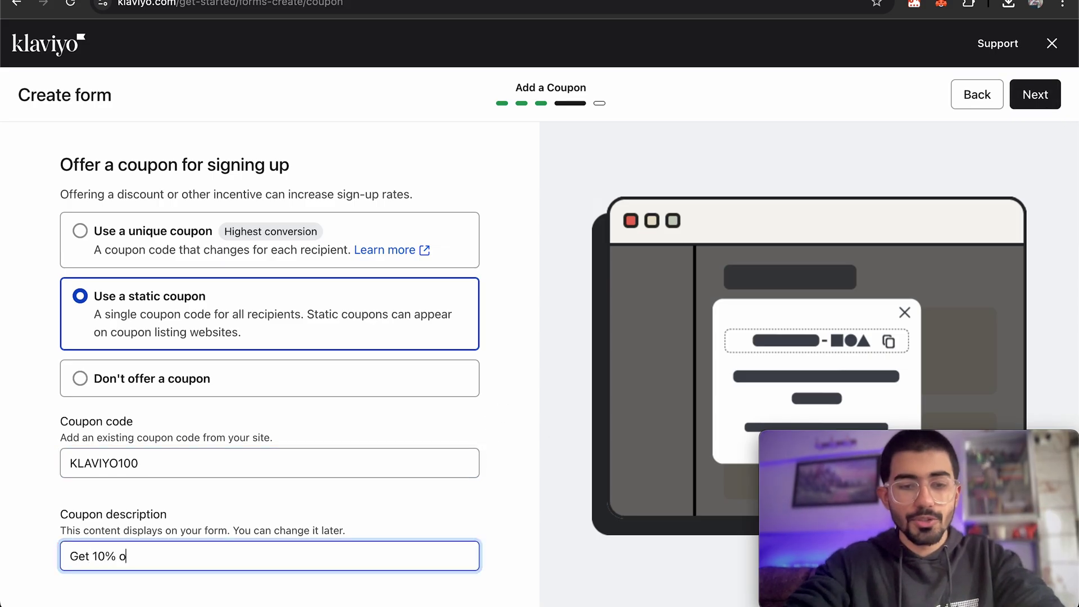
pyautogui.write('ff')
pyautogui.press('Return')
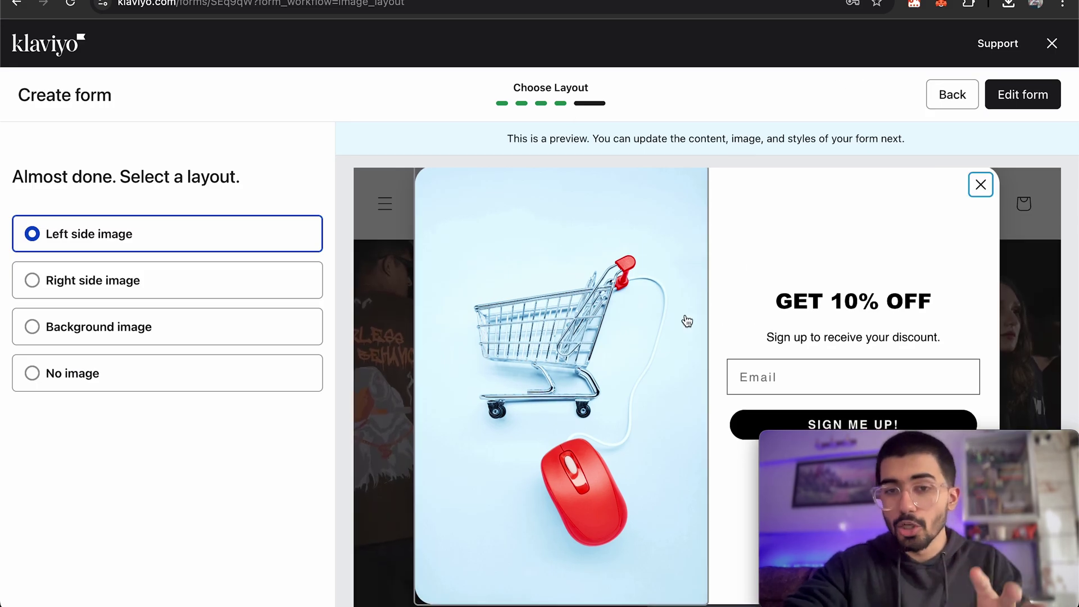
# Compare Right side, Left side and No image layouts, then choose Background image.
pyautogui.click(189, 291)
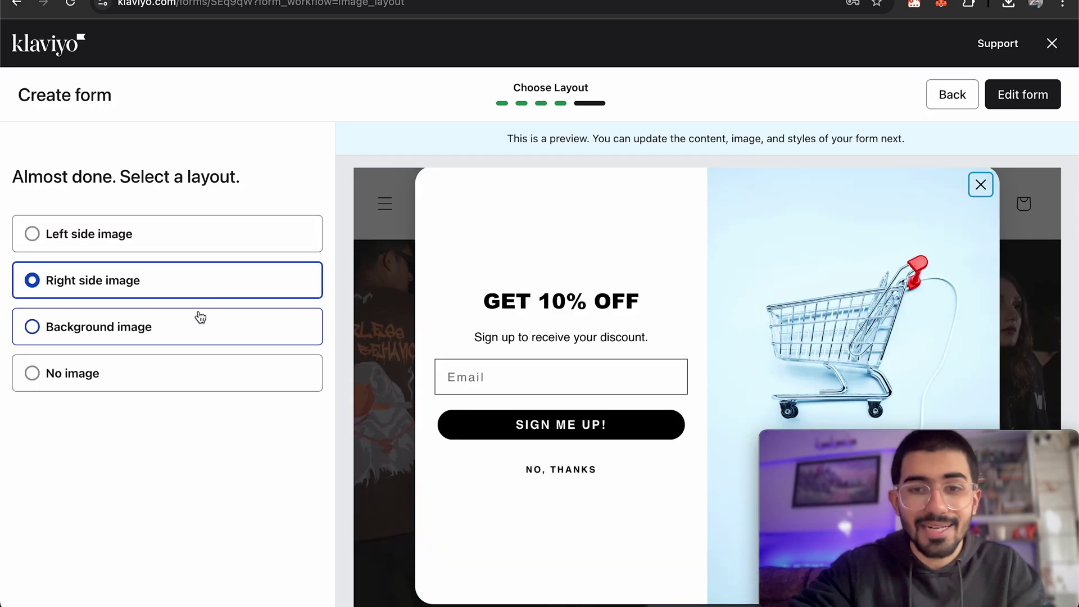
pyautogui.click(158, 248)
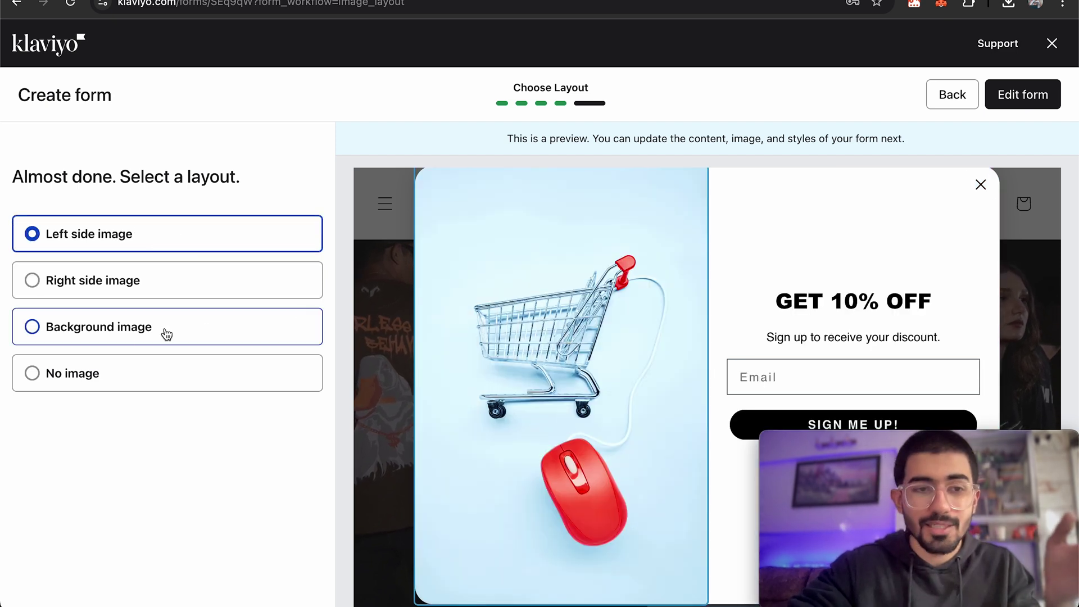
pyautogui.click(141, 341)
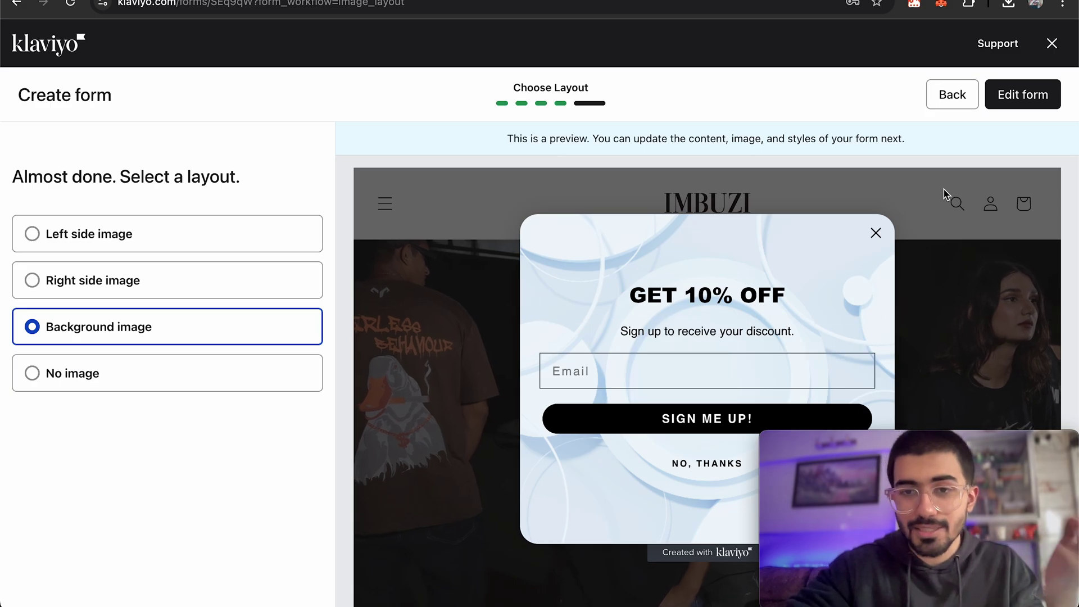
pyautogui.click(96, 372)
pyautogui.click(97, 333)
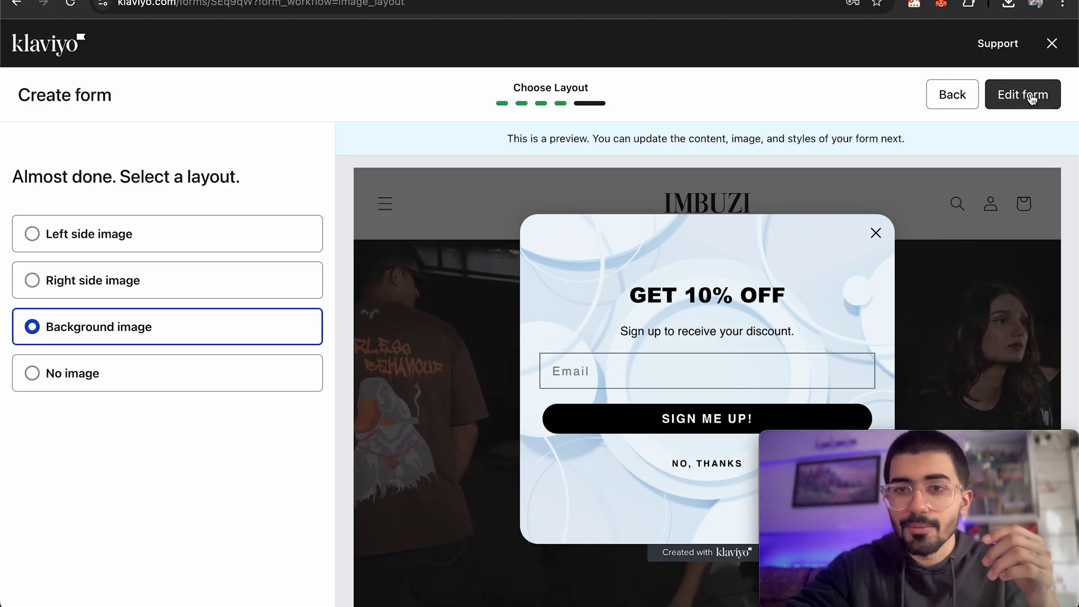
# In the form editor, set the GET 10% OFF heading font to Poppins Bold 700.
pyautogui.click(1032, 96)
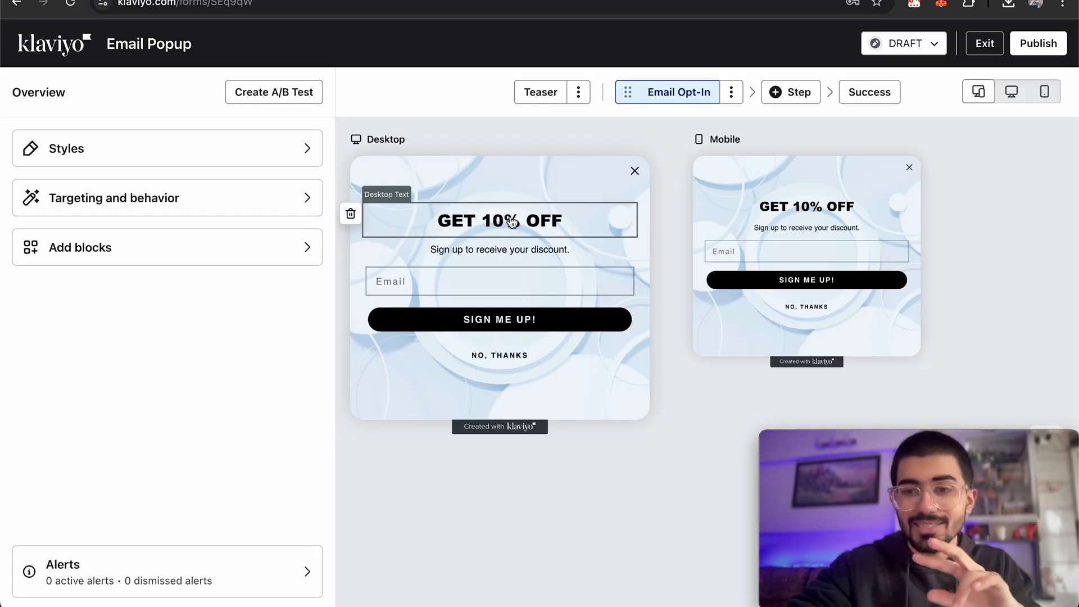
pyautogui.click(513, 222)
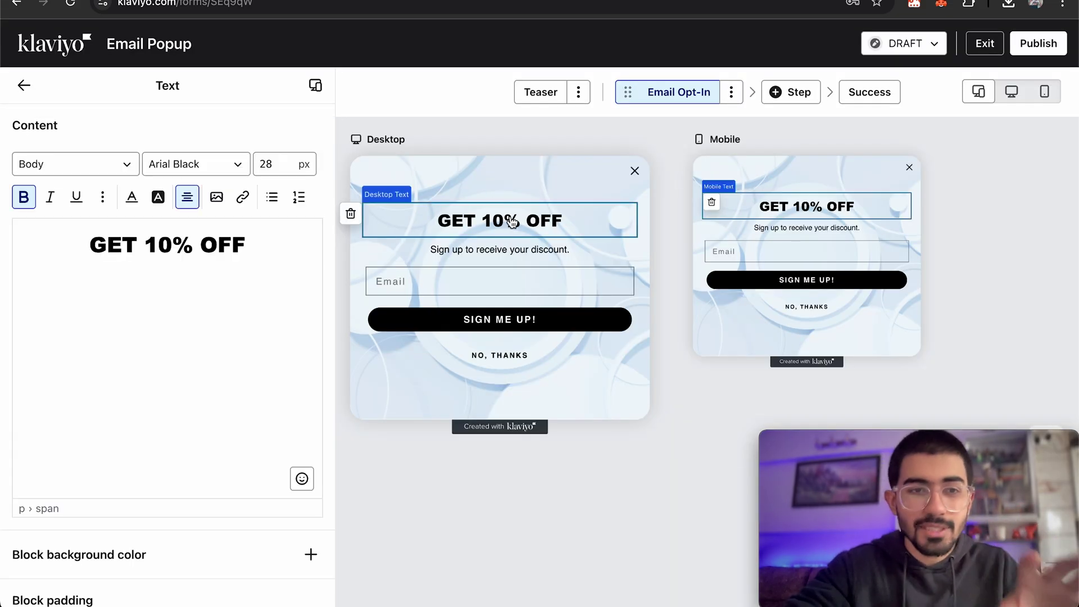
pyautogui.tripleClick(185, 245)
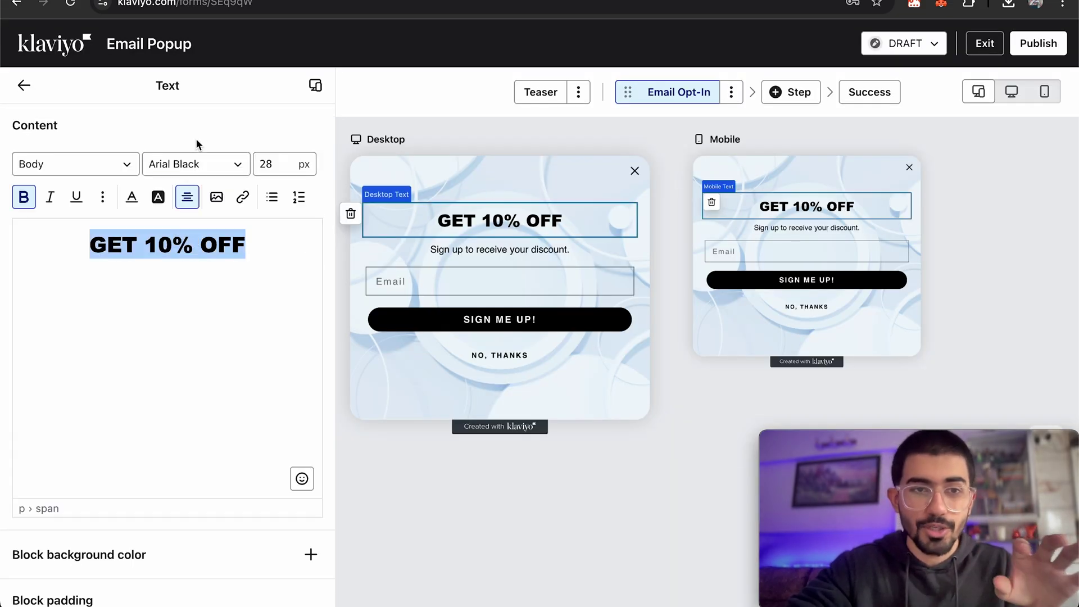
pyautogui.click(197, 164)
pyautogui.write('popp')
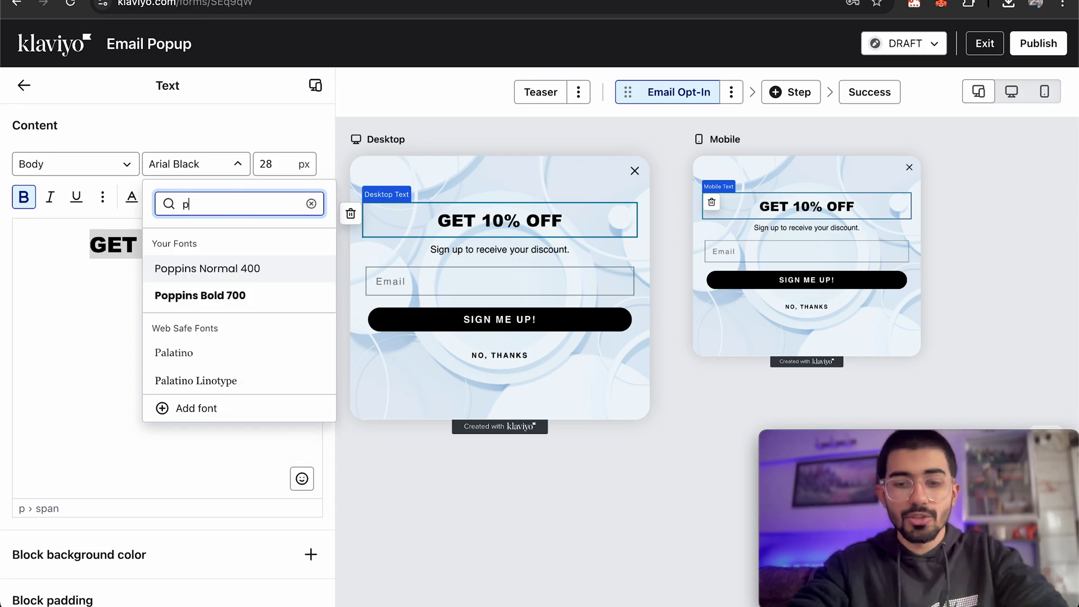
pyautogui.click(236, 294)
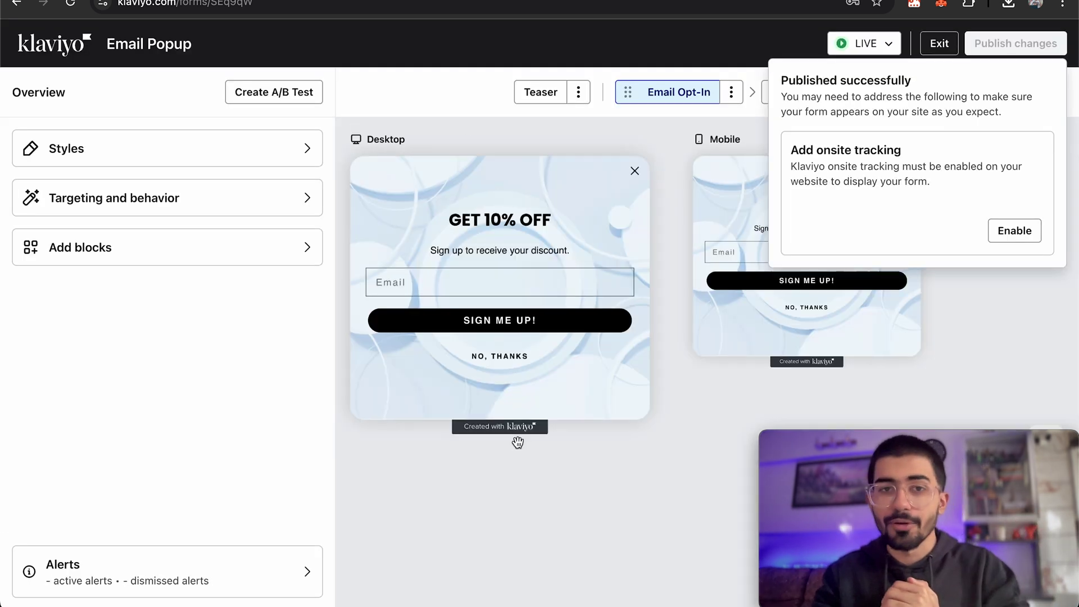
# Keep the Email Popup's status Live and exit the editor back to Sign-up forms.
pyautogui.click(872, 43)
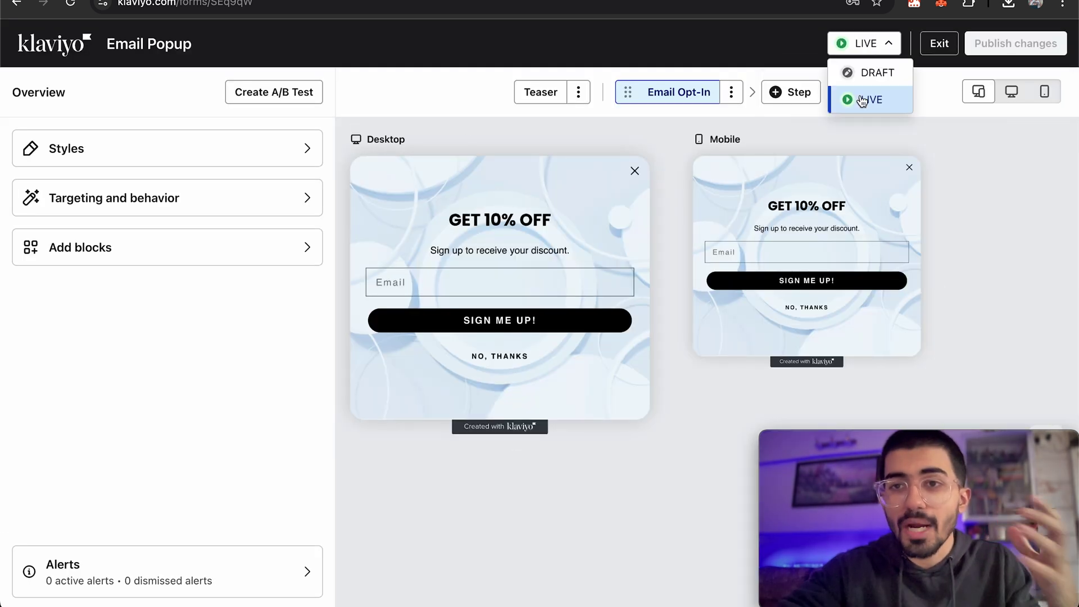
pyautogui.click(983, 207)
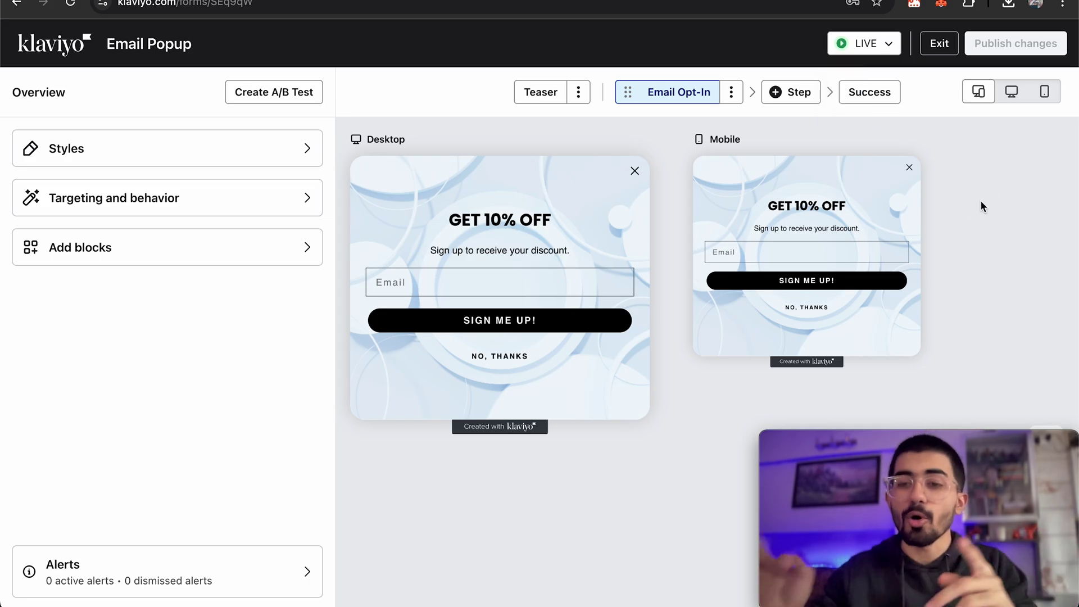
pyautogui.click(939, 43)
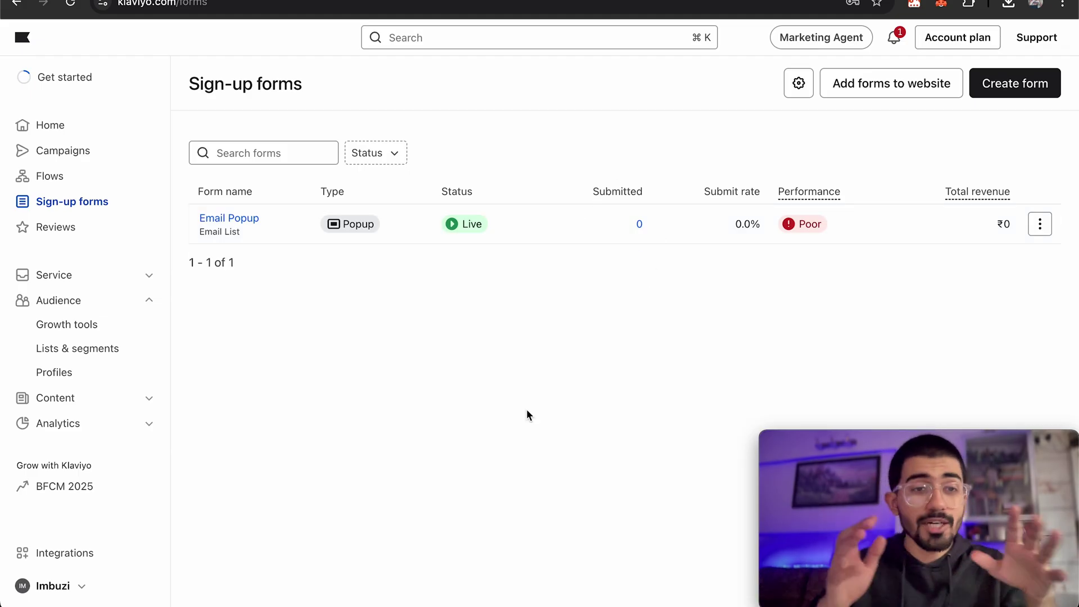
# Begin Reviews setup and read the Confirm reviews integration dialog for Shopify.
pyautogui.click(63, 231)
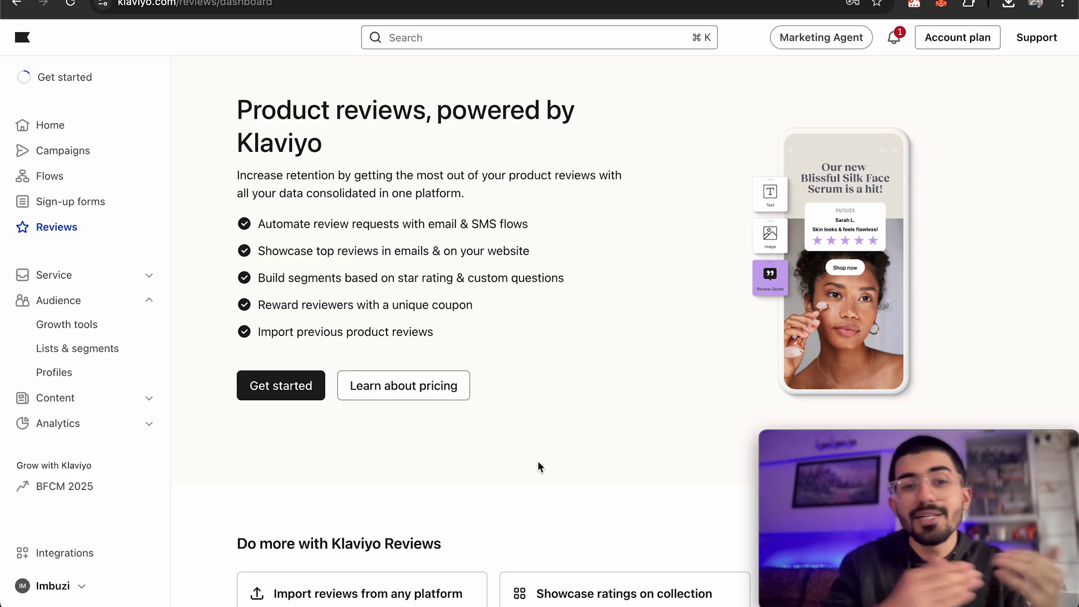
pyautogui.click(272, 387)
pyautogui.scroll(-1, 652, 445)
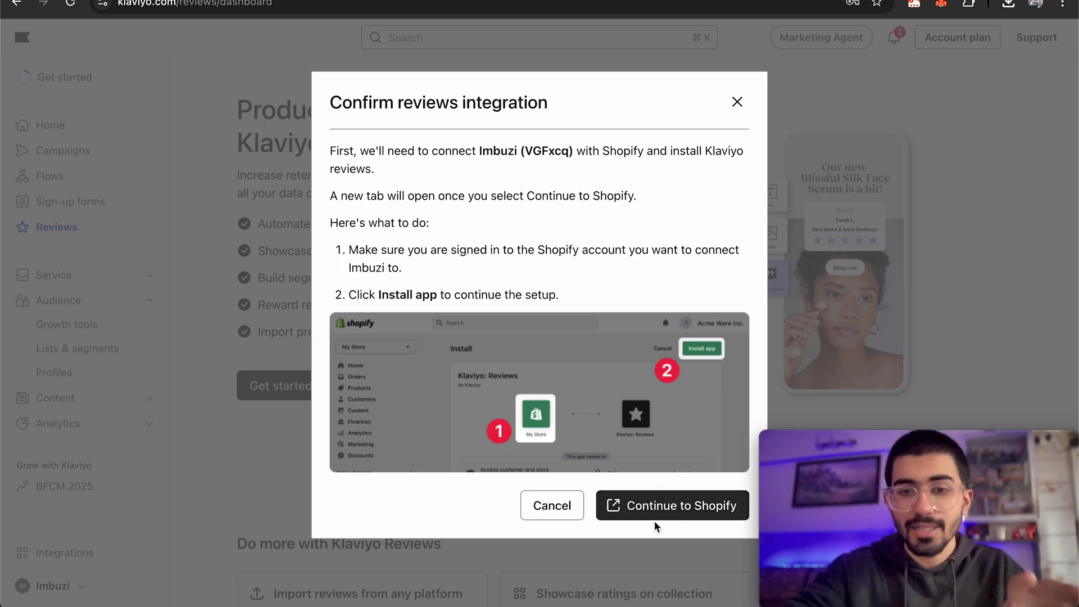
# Install the Klaviyo Reviews app on the Shopify store, approving its access permissions.
pyautogui.click(623, 508)
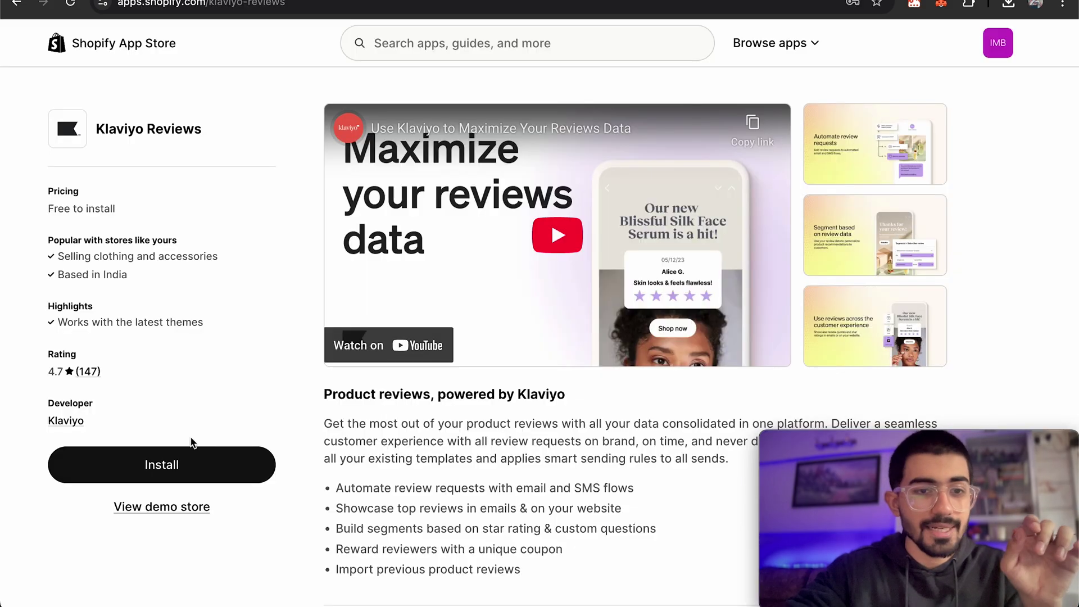
pyautogui.click(186, 458)
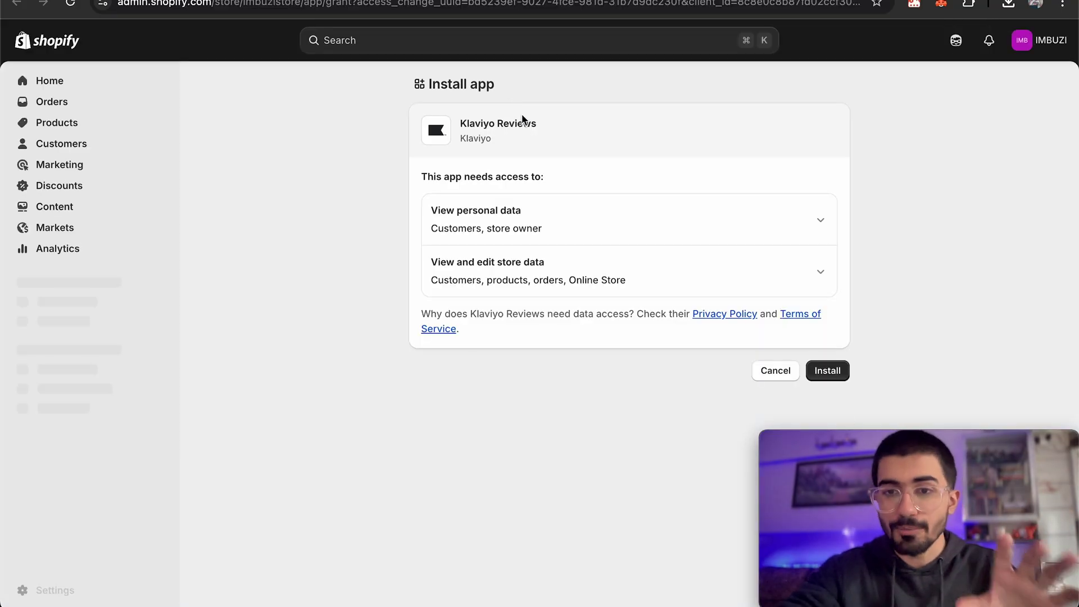
pyautogui.click(828, 370)
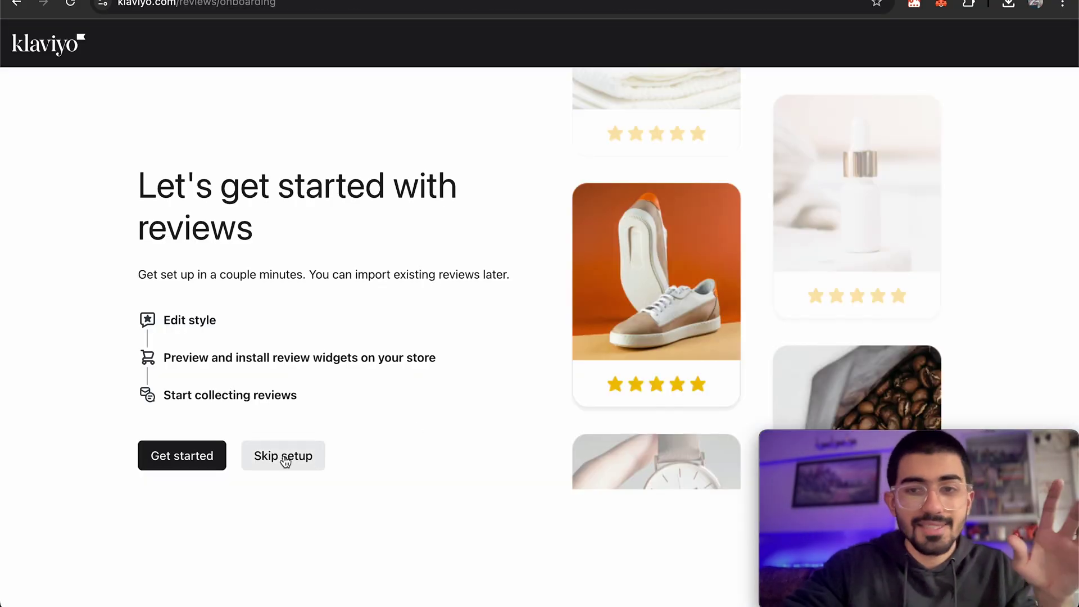
# Skip the guided Klaviyo reviews onboarding.
pyautogui.click(285, 462)
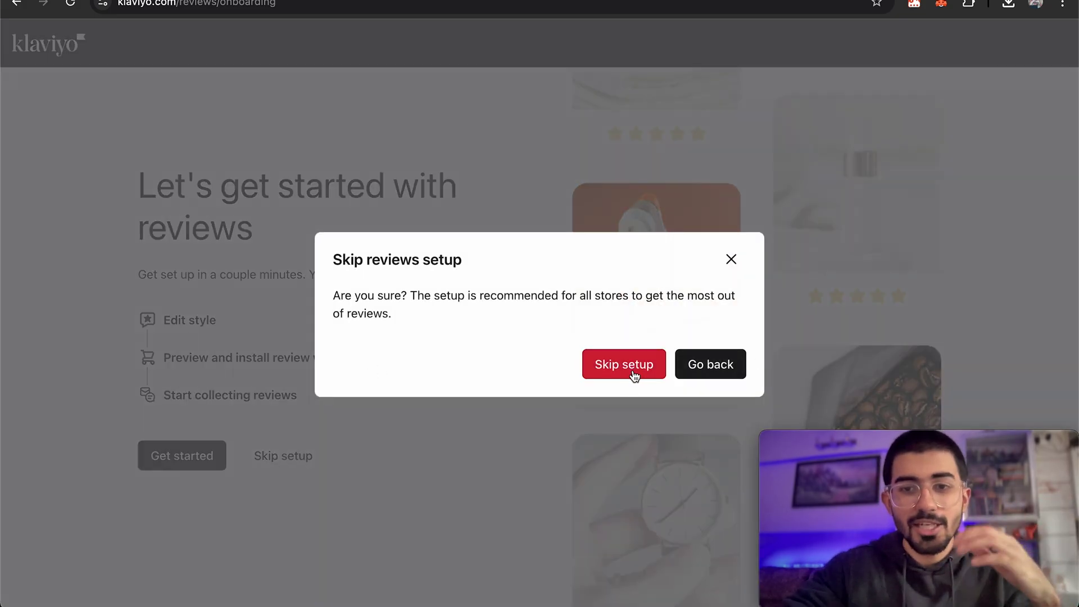
pyautogui.click(634, 375)
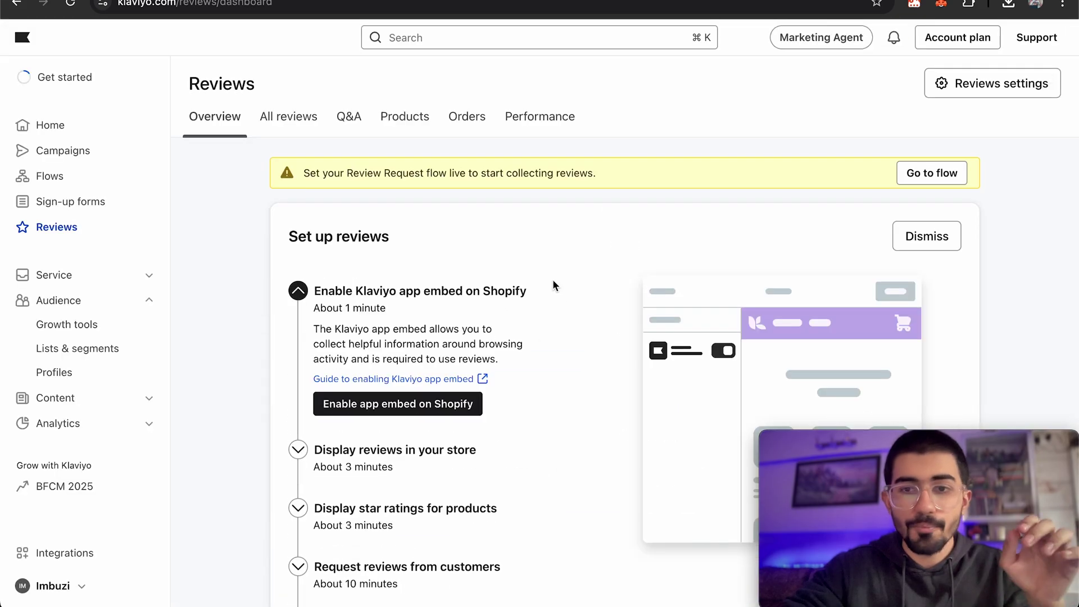
pyautogui.scroll(-2, 542, 277)
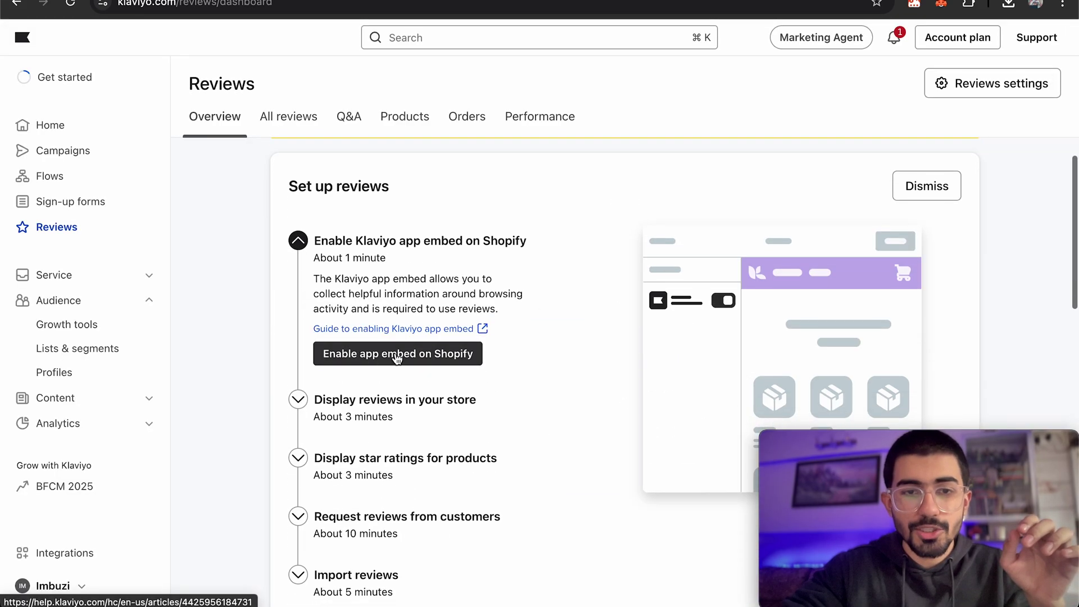
# Switch on the Klaviyo Onsite Javascript app embed in the Shopify theme and verify it's enabled.
pyautogui.click(371, 360)
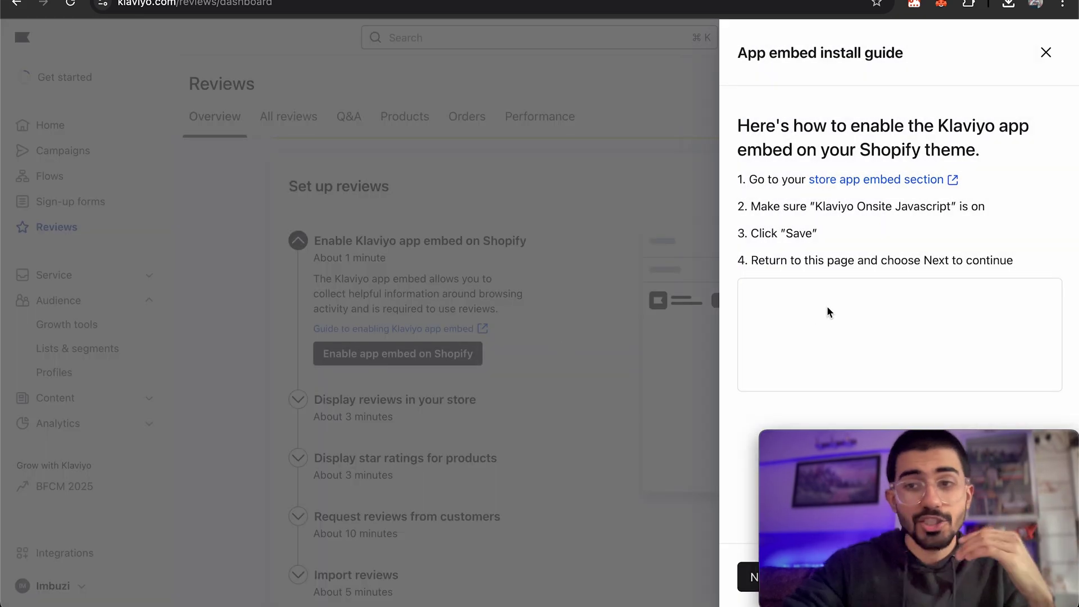
pyautogui.moveTo(938, 445); pyautogui.dragTo(584, 401)
pyautogui.click(763, 577)
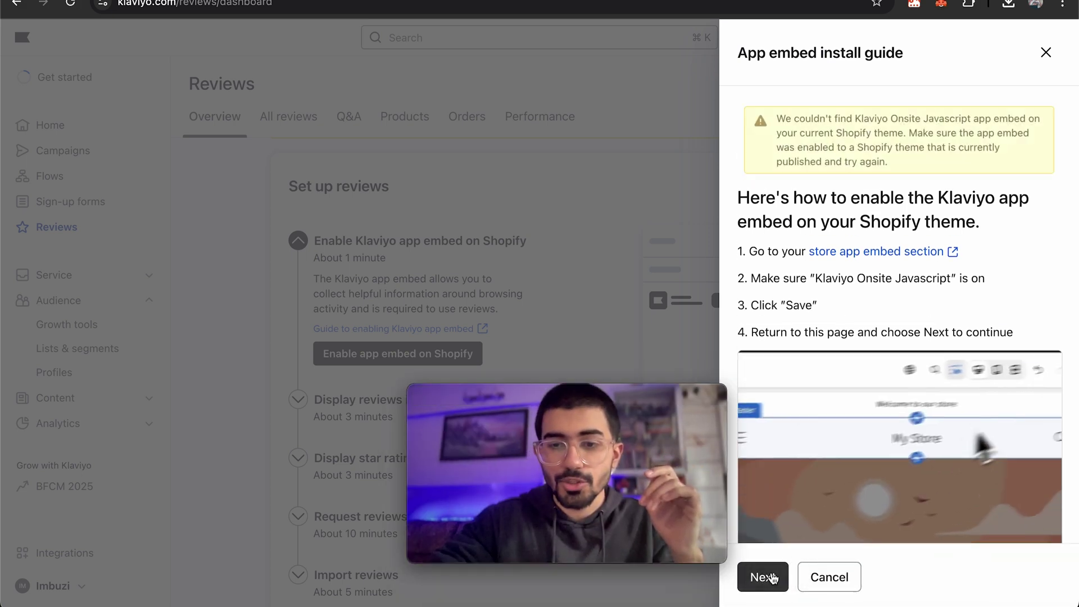
pyautogui.click(887, 254)
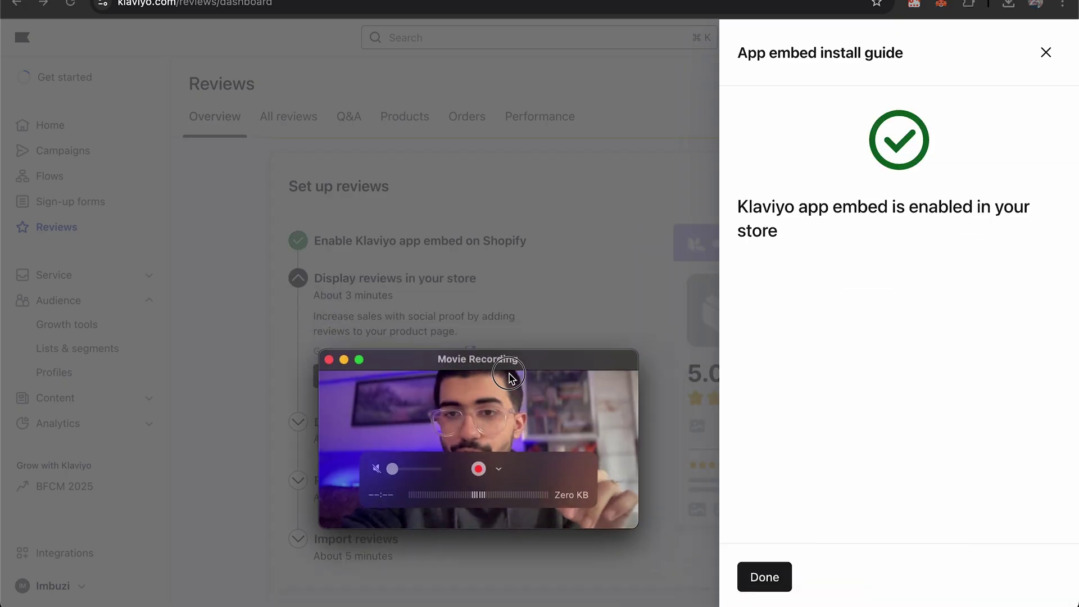
pyautogui.moveTo(513, 380); pyautogui.dragTo(528, 459)
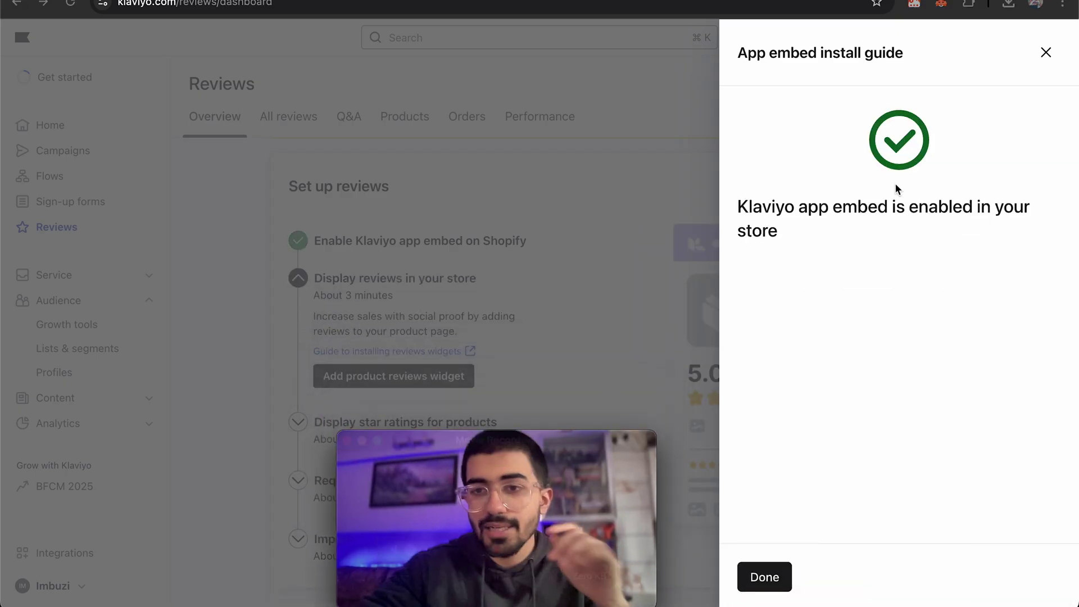
pyautogui.tripleClick(846, 214)
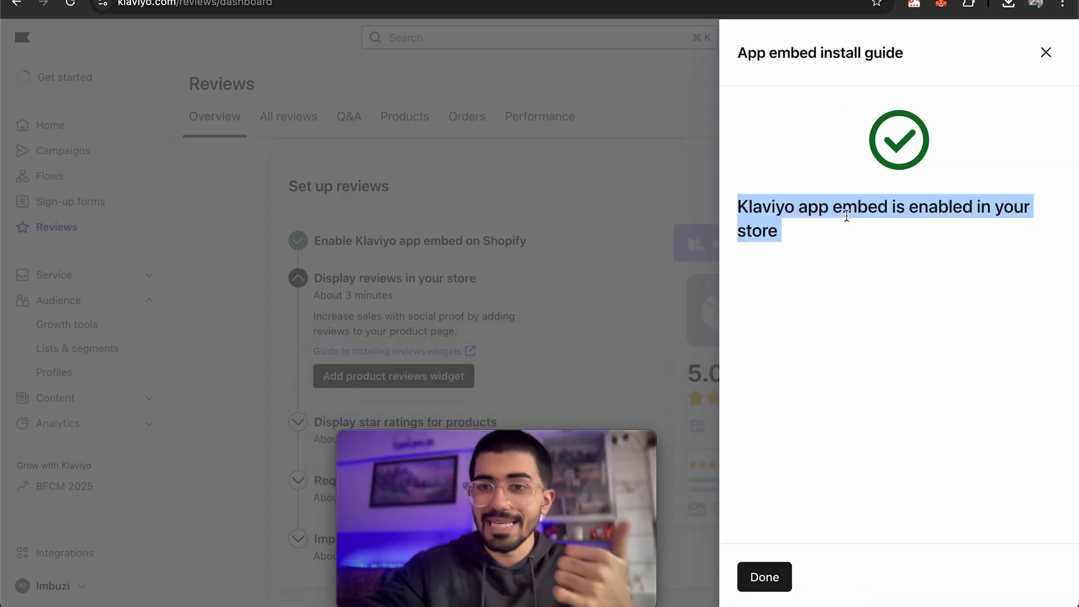
# Add a product reviews widget and install it on the Shopify 2.0 theme.
pyautogui.click(777, 579)
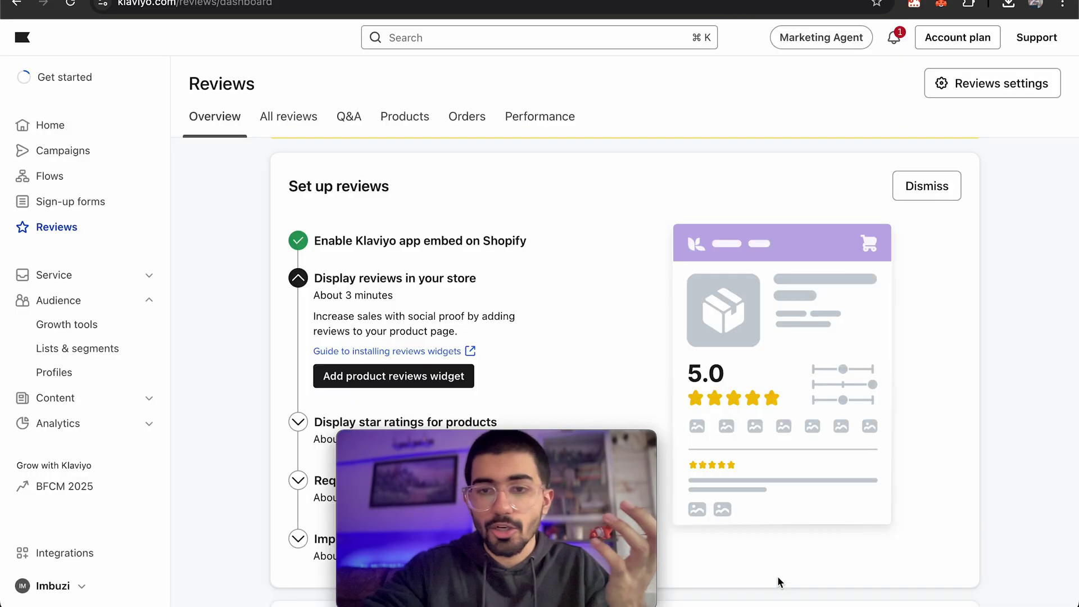
pyautogui.moveTo(579, 469); pyautogui.dragTo(1002, 470)
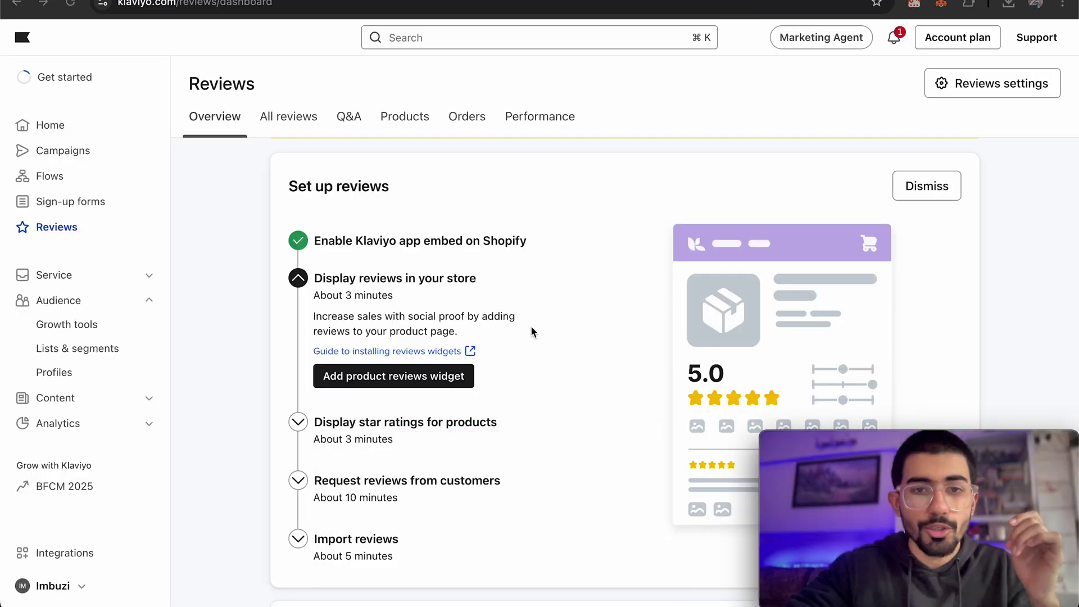
pyautogui.scroll(-1, 531, 326)
pyautogui.scroll(-3, 531, 319)
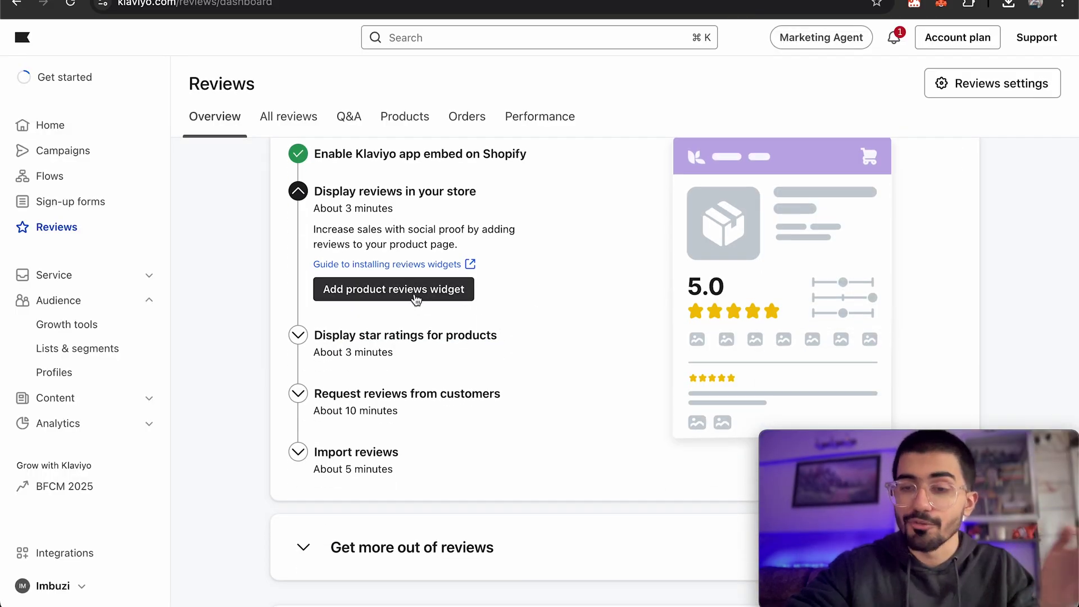
pyautogui.click(417, 297)
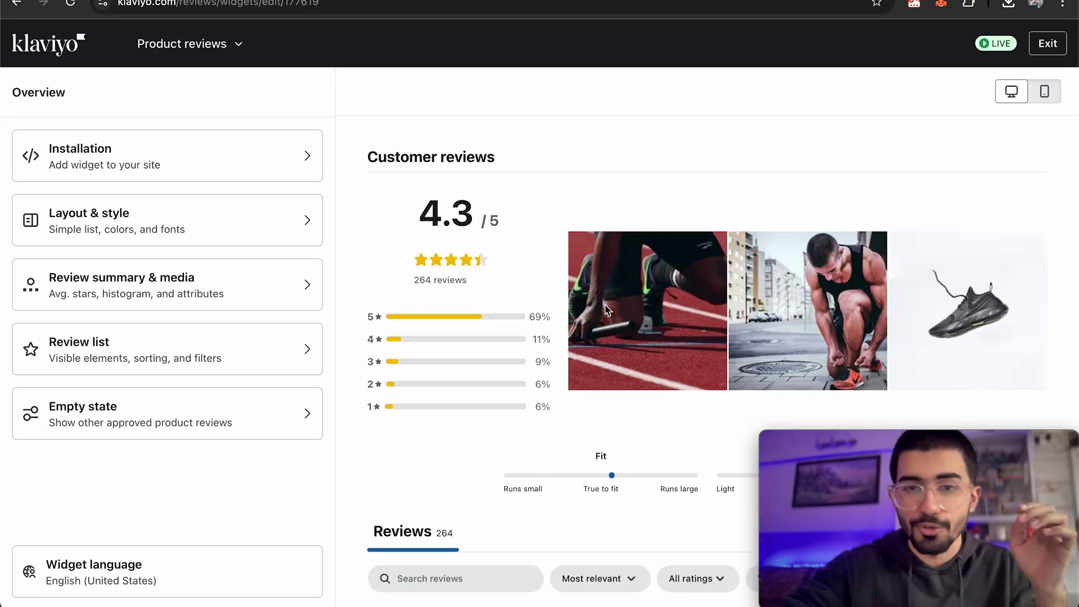
pyautogui.scroll(-5, 506, 315)
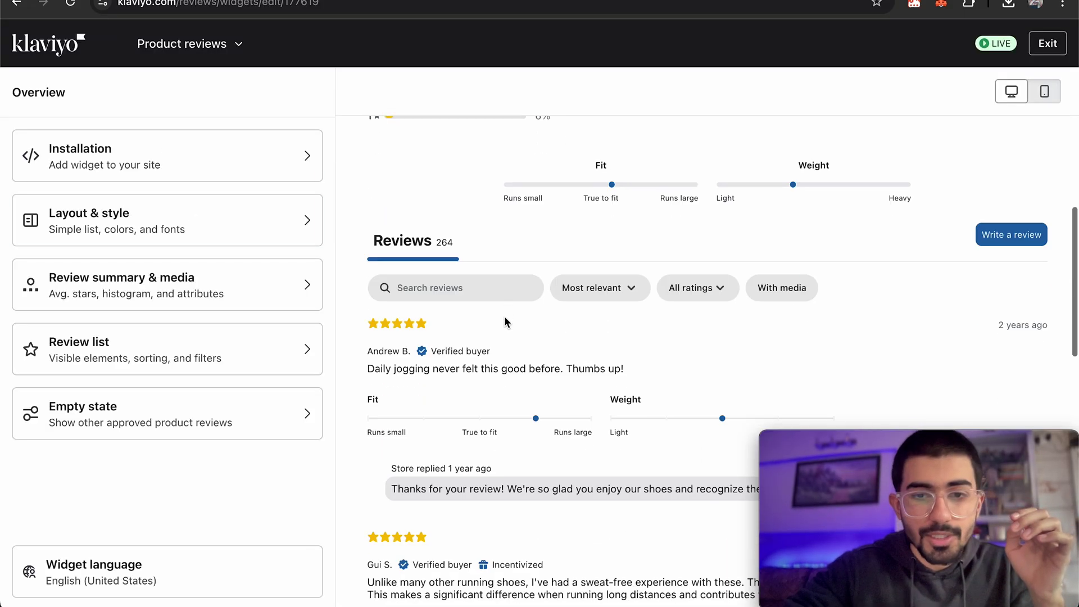
pyautogui.scroll(5, 506, 287)
pyautogui.click(163, 171)
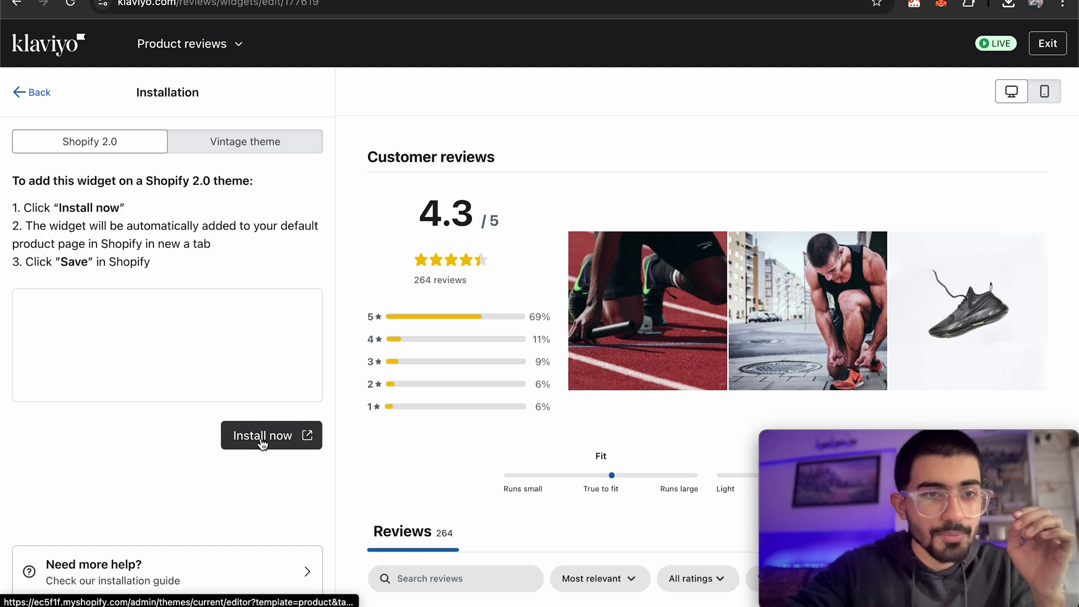
pyautogui.click(261, 440)
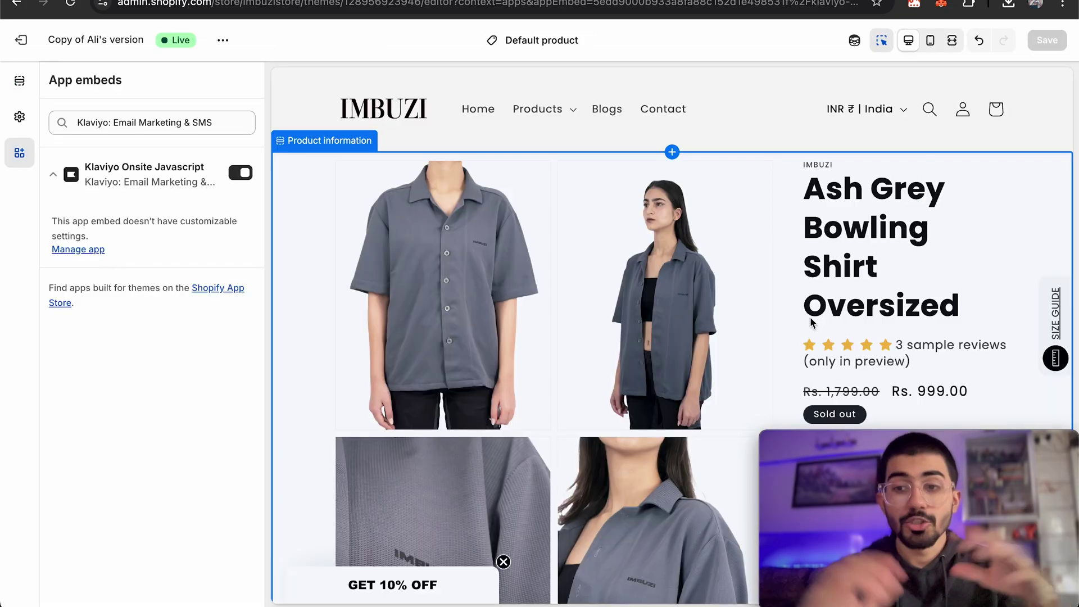
# Inspect the Product Reviews block on the Default product template, then view the live Red Infernal Wrath Oversized Tshirt page.
pyautogui.scroll(-20, 795, 276)
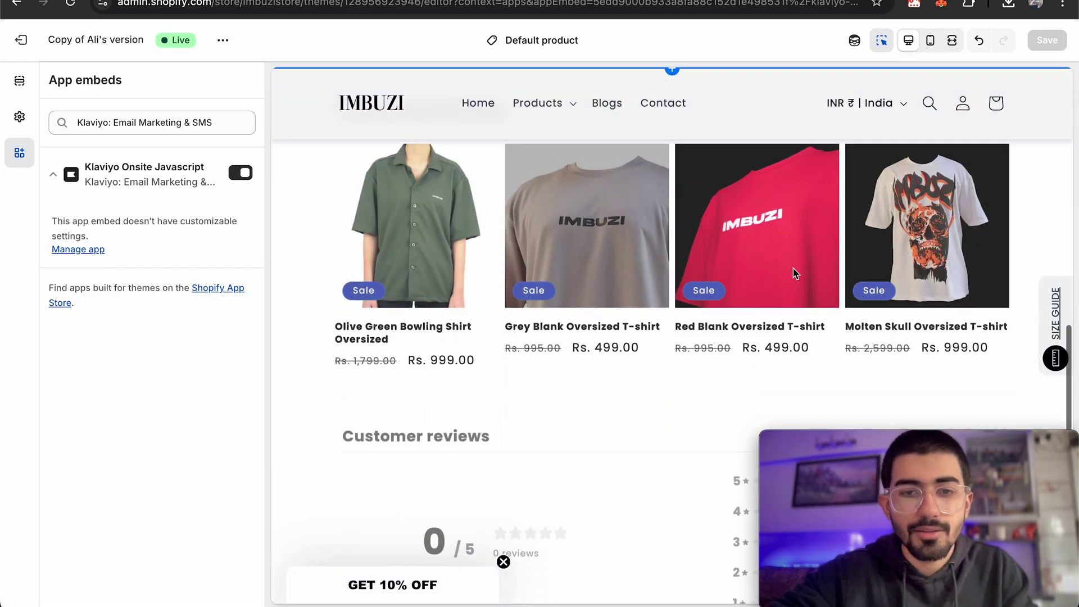
pyautogui.scroll(3, 678, 271)
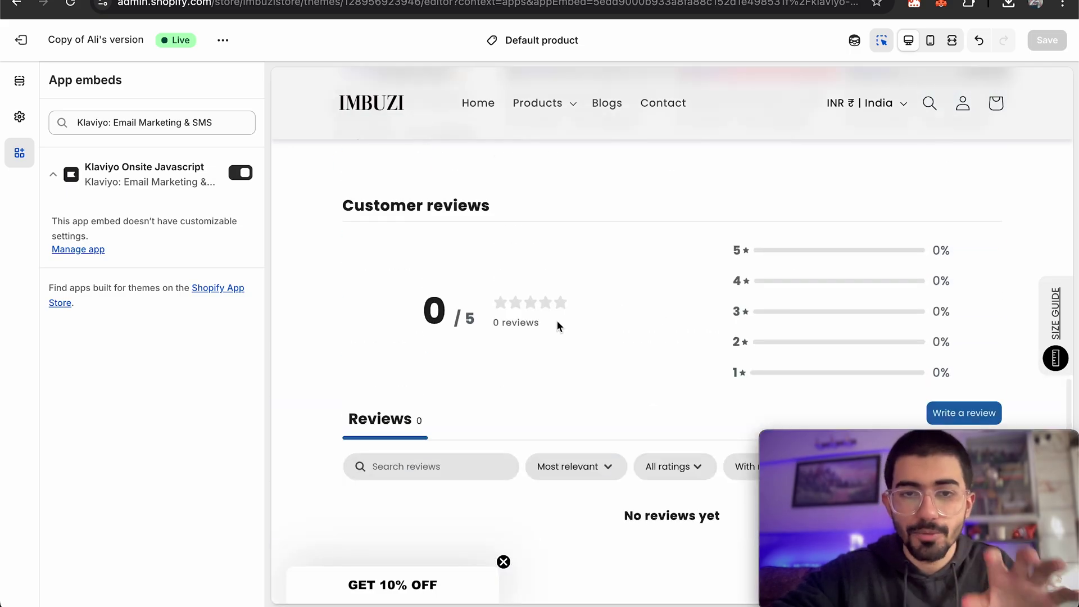
pyautogui.click(562, 271)
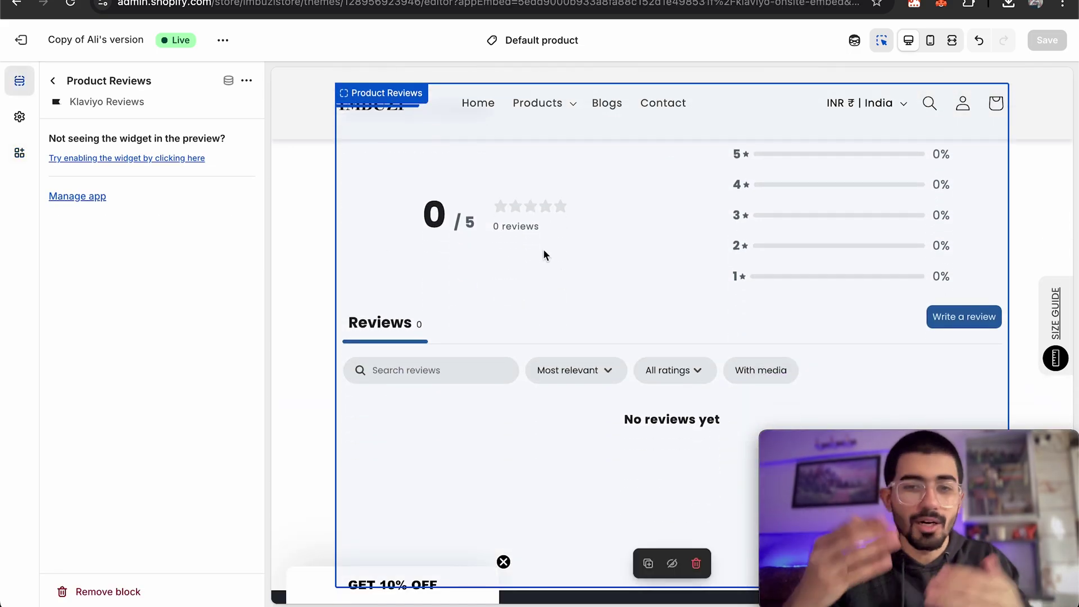
pyautogui.click(52, 81)
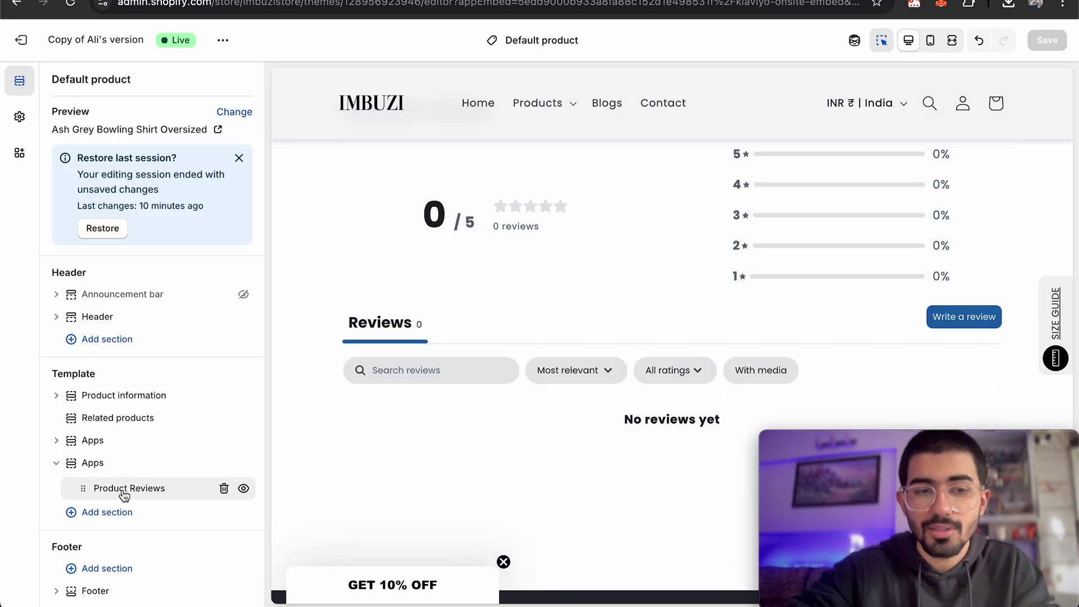
pyautogui.click(142, 494)
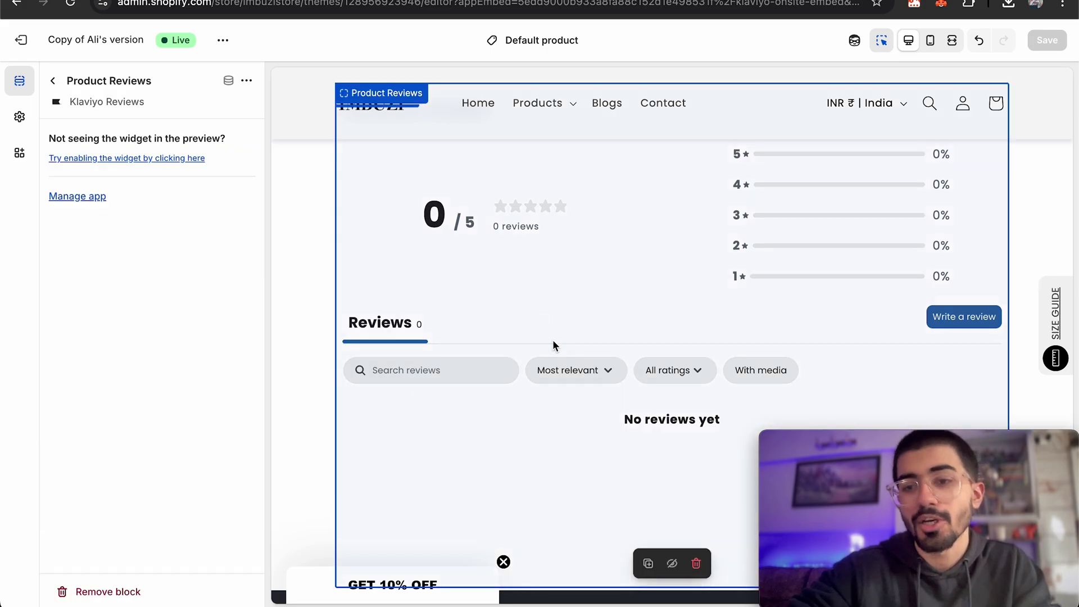
pyautogui.scroll(4, 552, 343)
pyautogui.scroll(10, 554, 345)
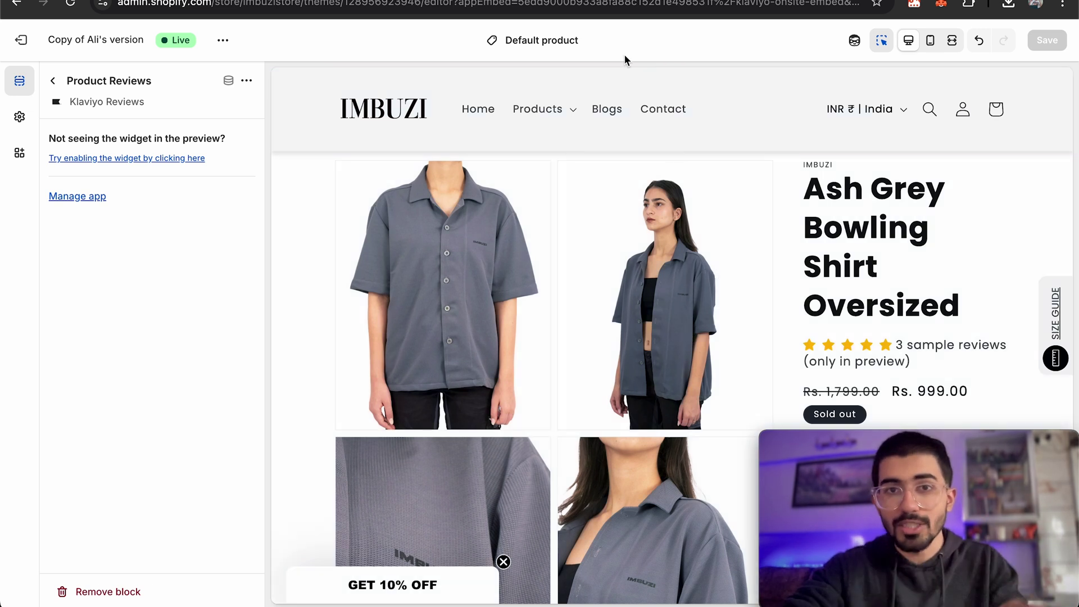
pyautogui.click(545, 44)
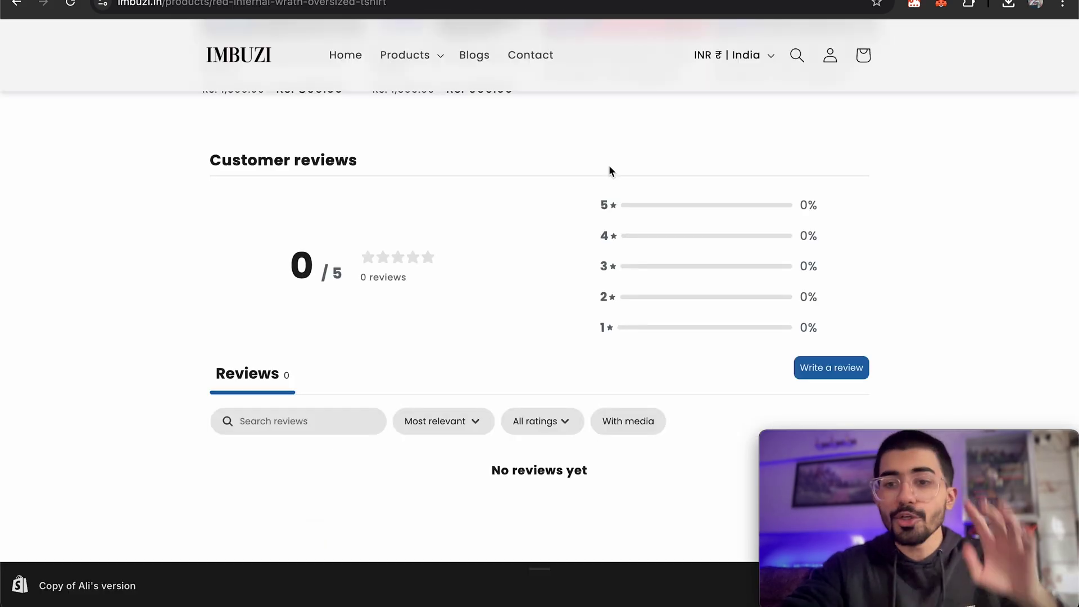
pyautogui.scroll(15, 610, 169)
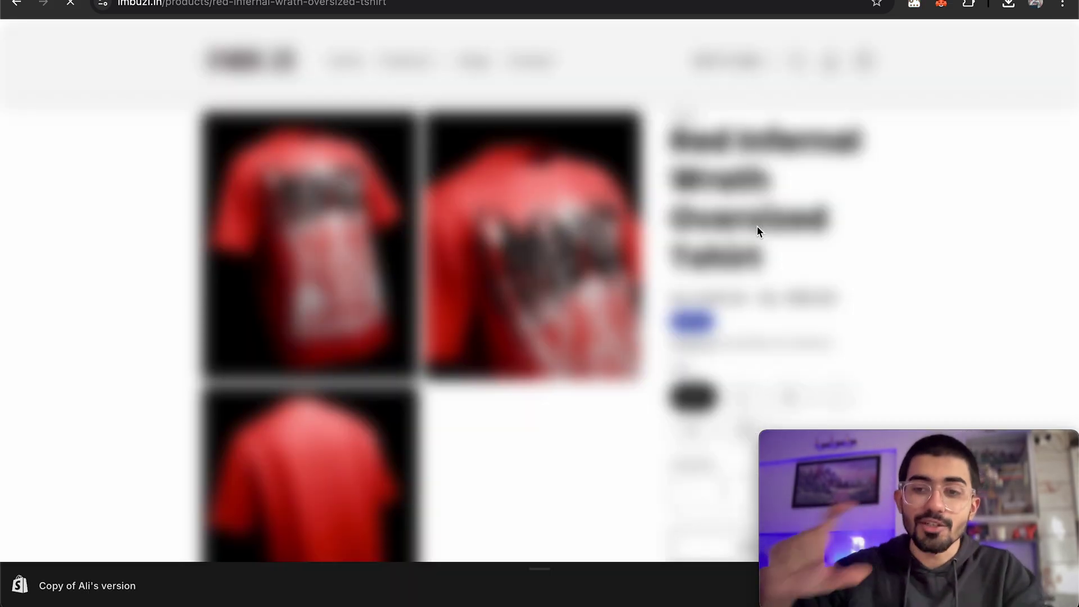
# Start a review of the Red Infernal Wrath Oversized Tshirt and give it five stars.
pyautogui.scroll(-15, 757, 226)
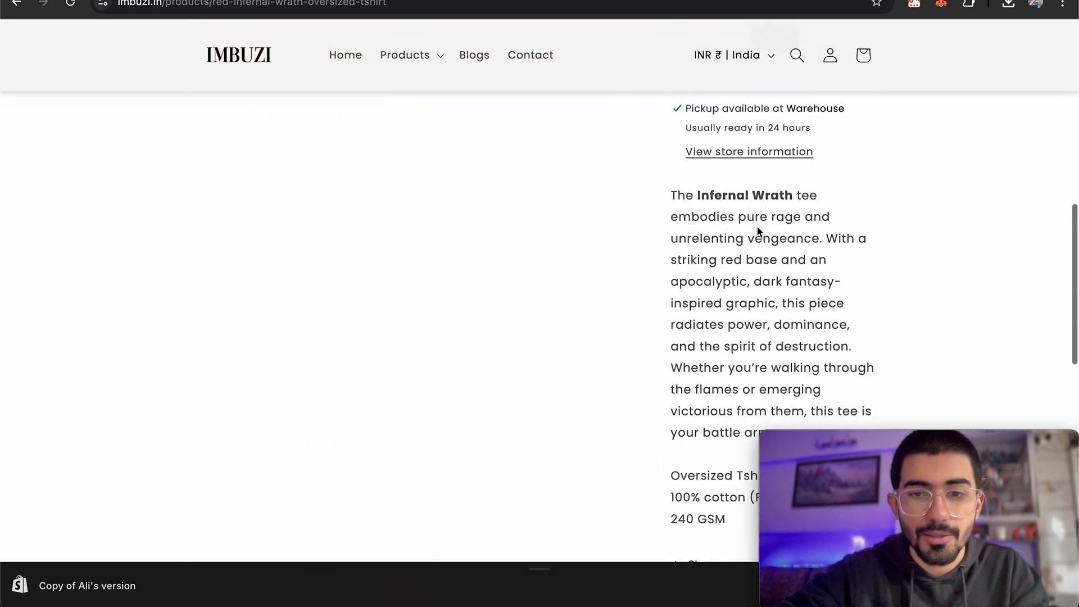
pyautogui.scroll(-5, 758, 231)
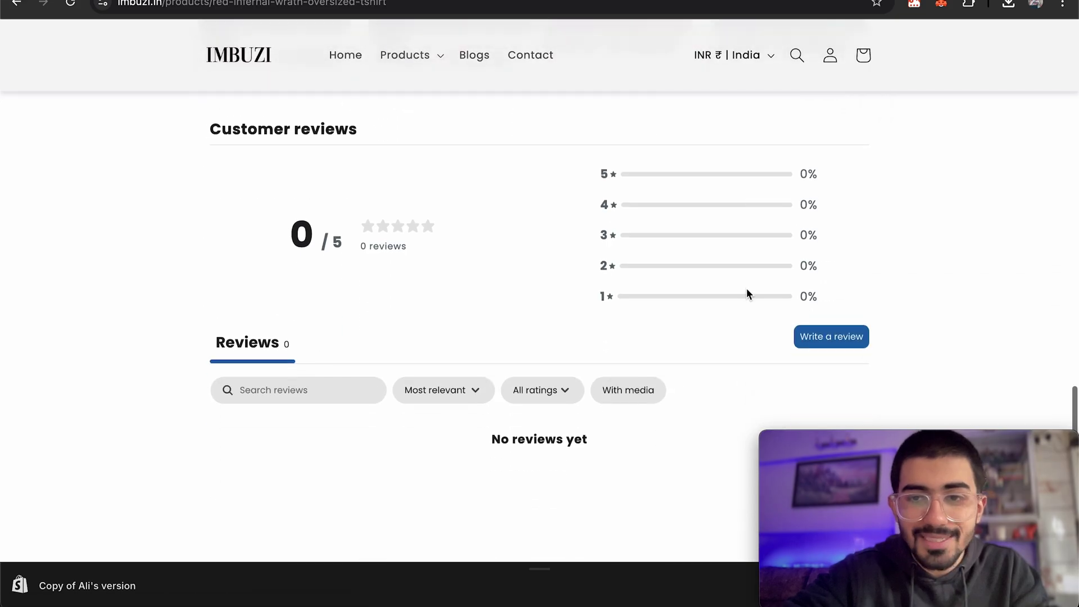
pyautogui.click(813, 342)
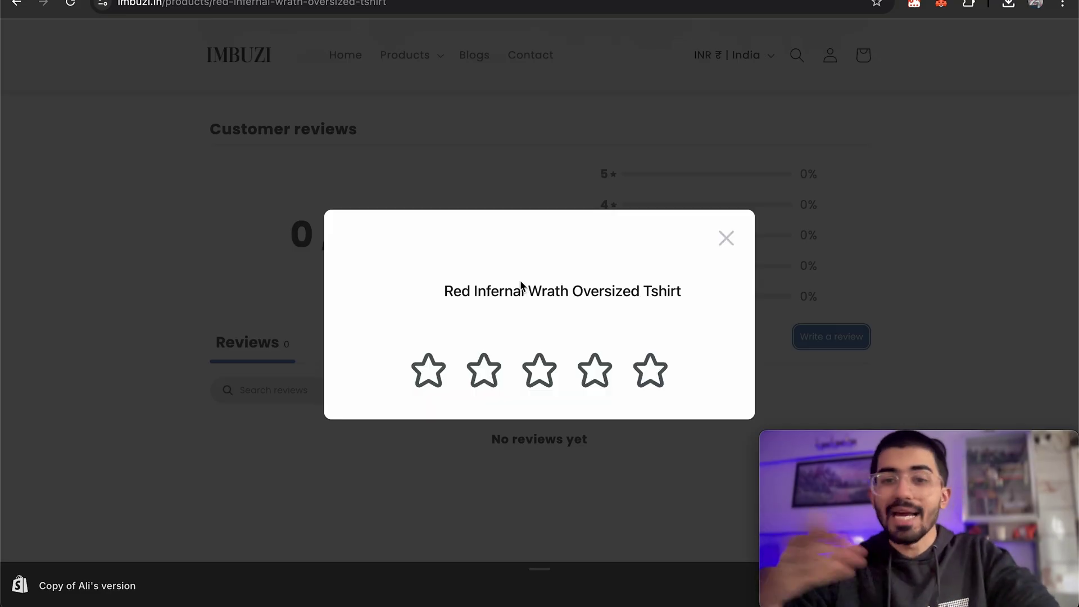
pyautogui.click(650, 372)
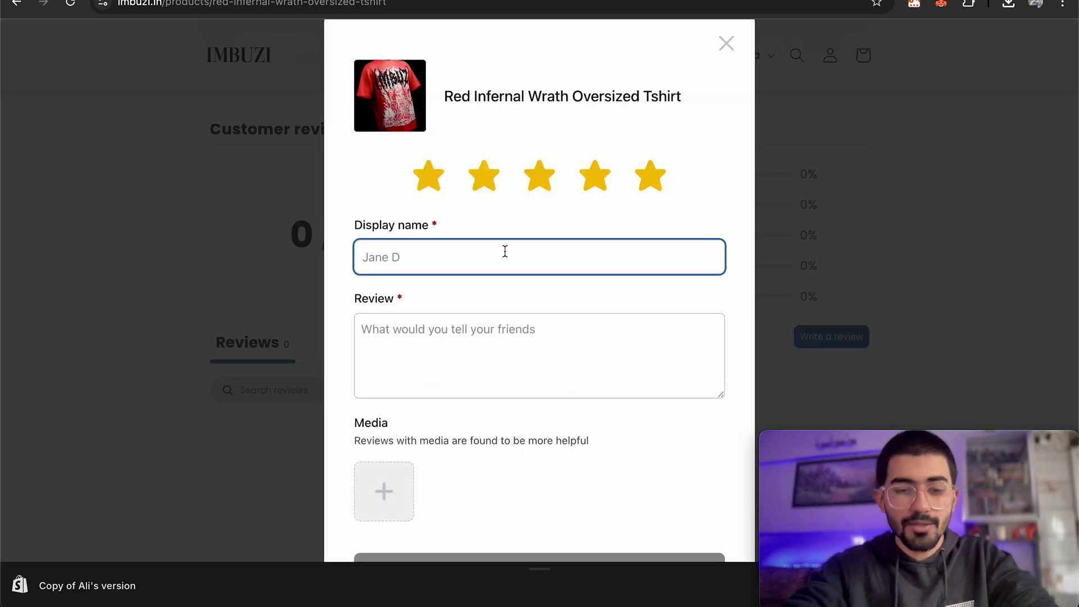
# Submit the review text 'Loved the tee! Looking forward for more drops!' and return to Klaviyo.
pyautogui.press('Tab')
pyautogui.write('Loved the tee! Looking forward for more drops!')
pyautogui.scroll(-4, 540, 489)
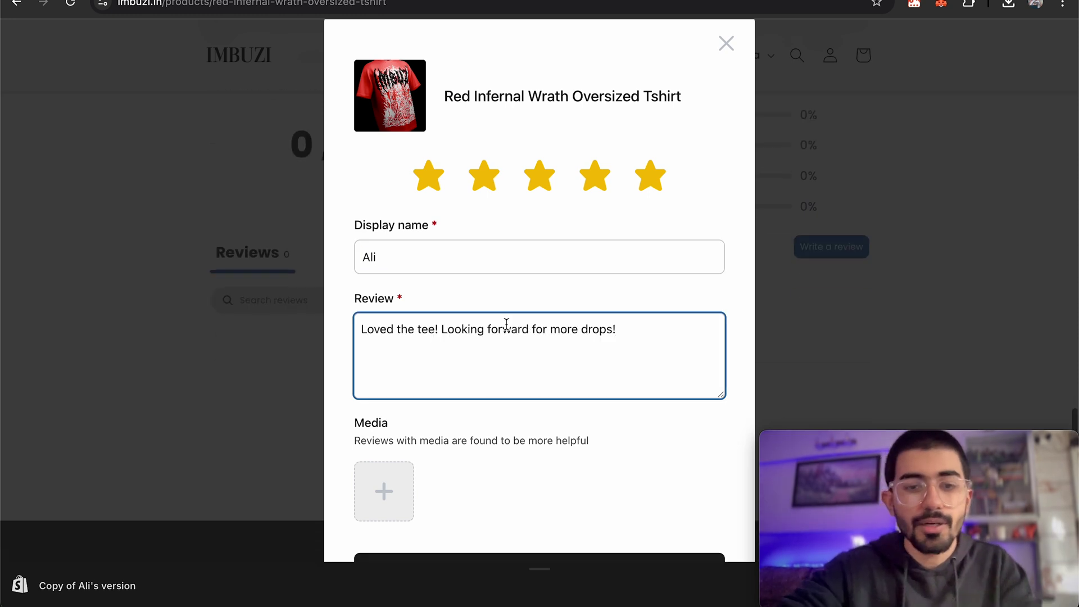
pyautogui.click(541, 558)
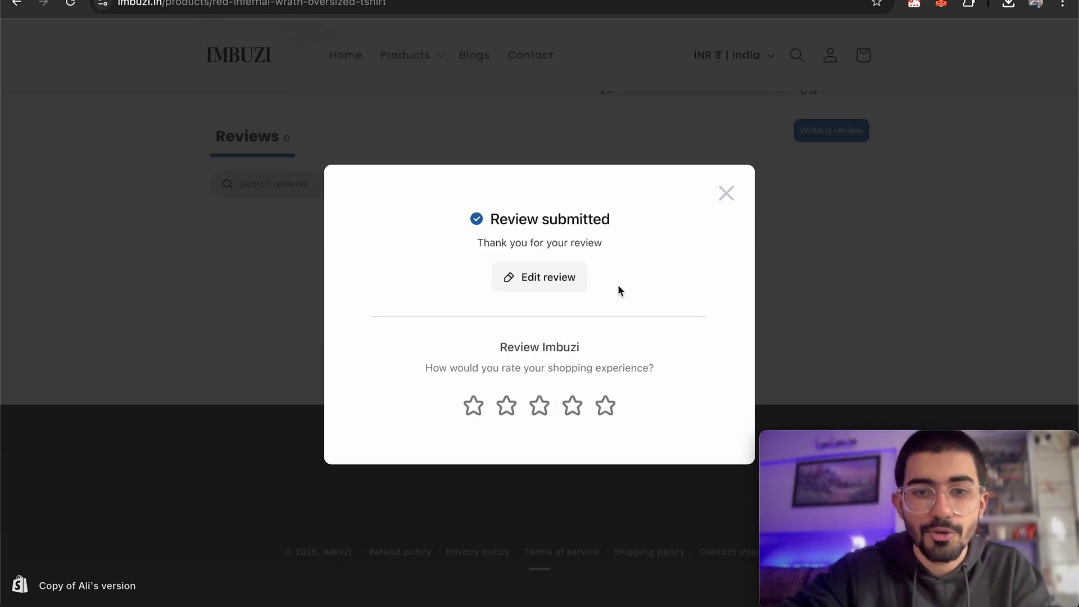
pyautogui.click(727, 192)
pyautogui.scroll(5, 646, 289)
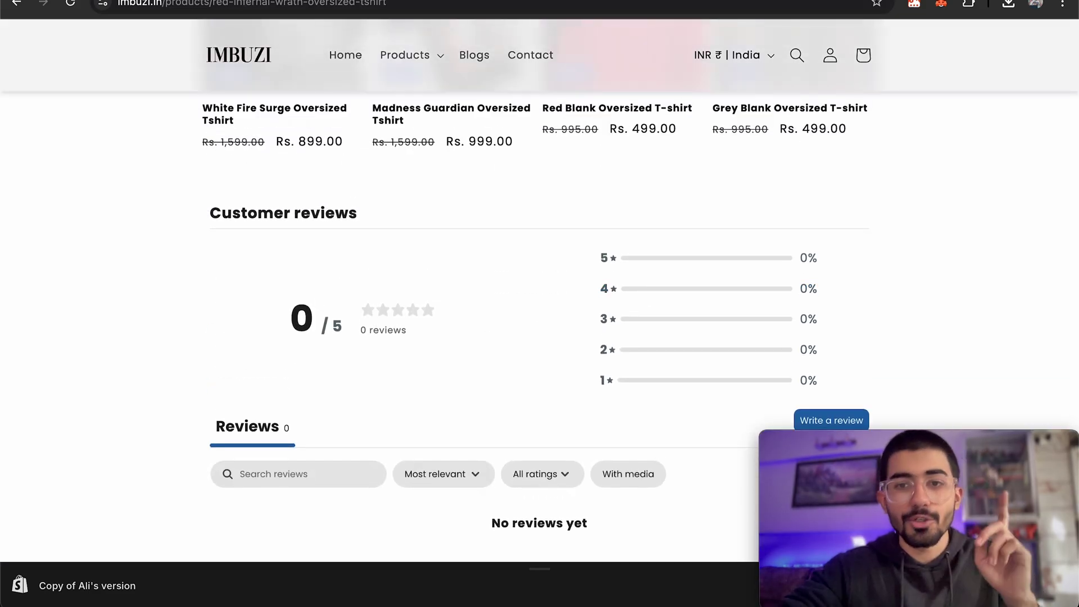
pyautogui.hotkey('ctrl', 'Tab')
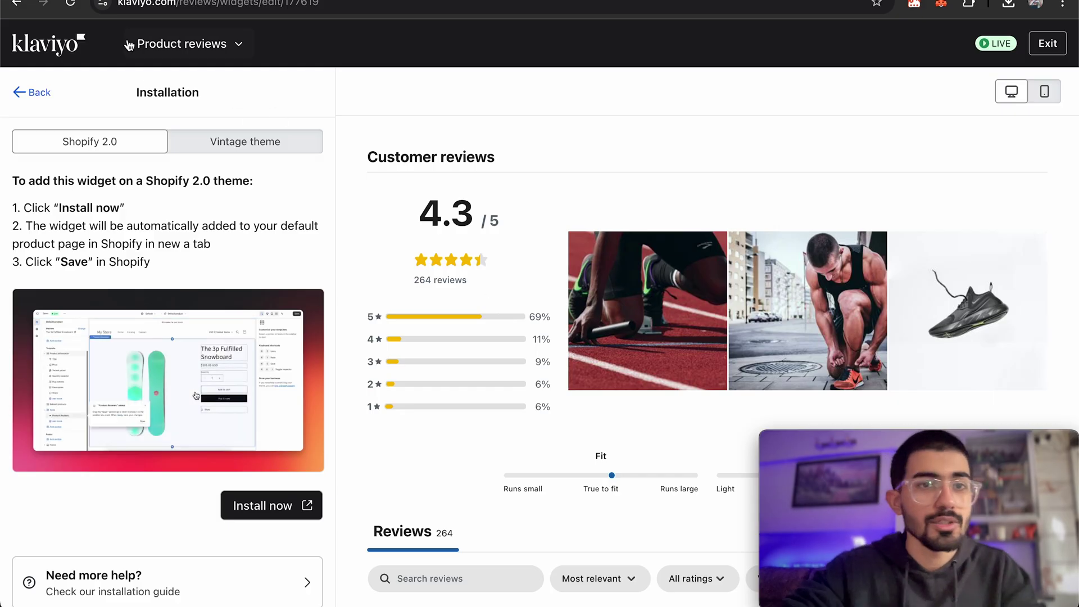
# Open Klaviyo's All reviews list and check the new 5-star review's action menu.
pyautogui.hotkey('alt', 'Left')
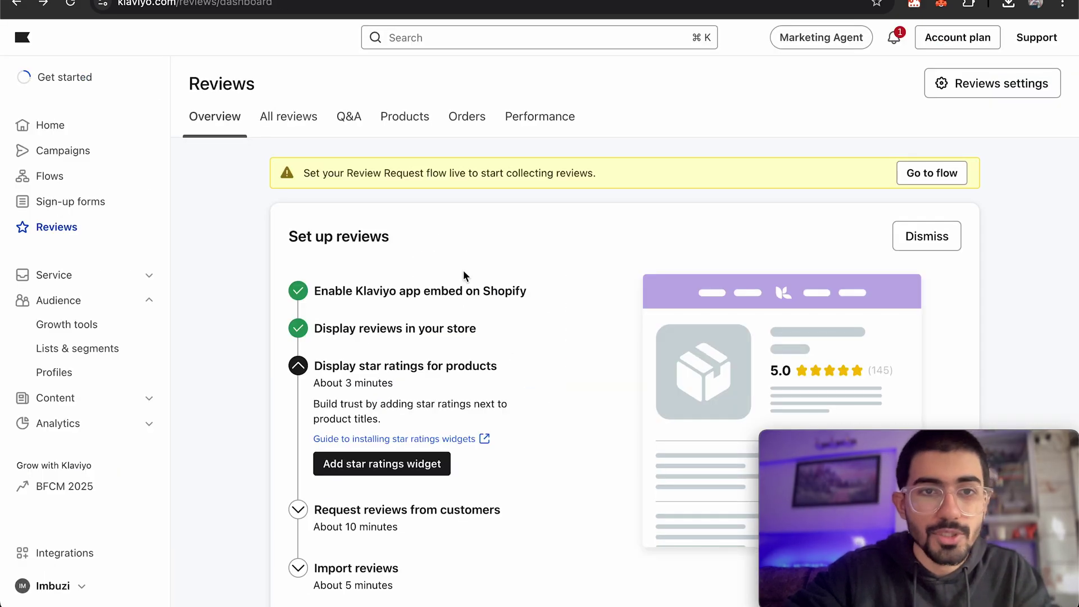
pyautogui.click(295, 130)
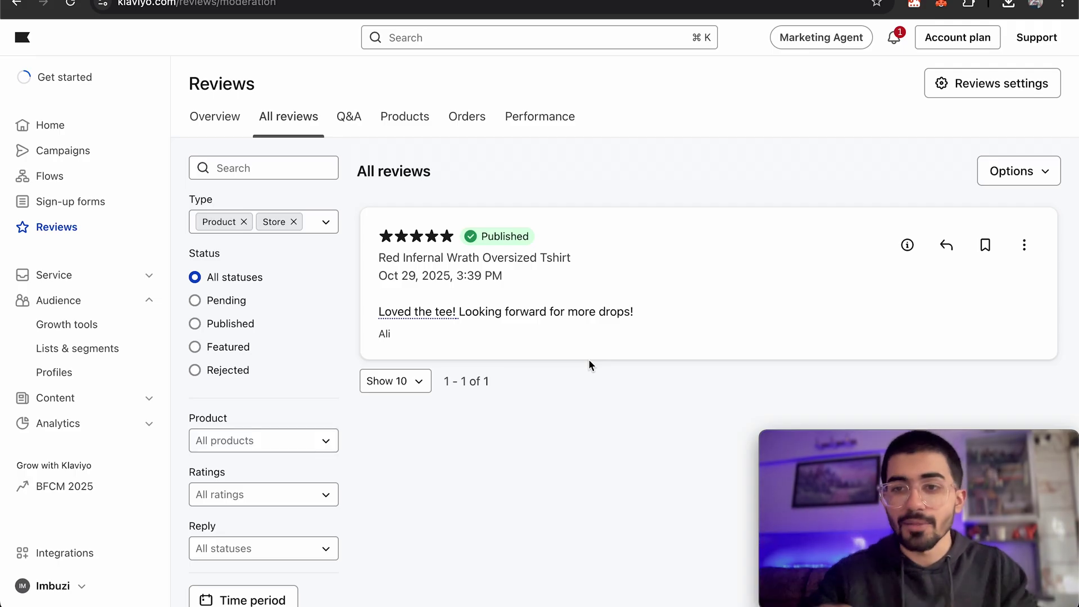
pyautogui.click(1025, 245)
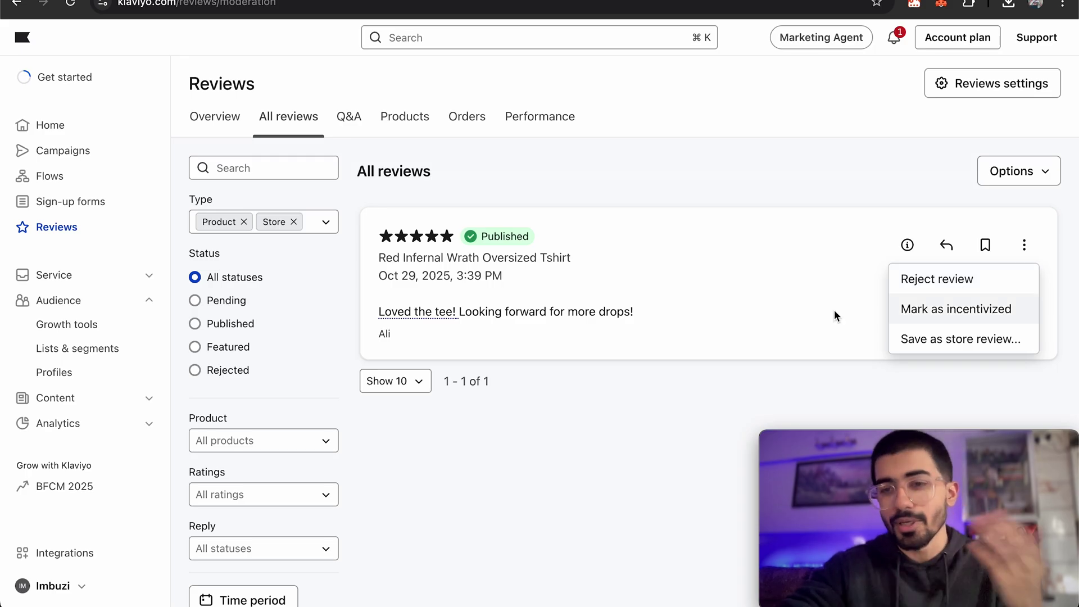
pyautogui.click(752, 318)
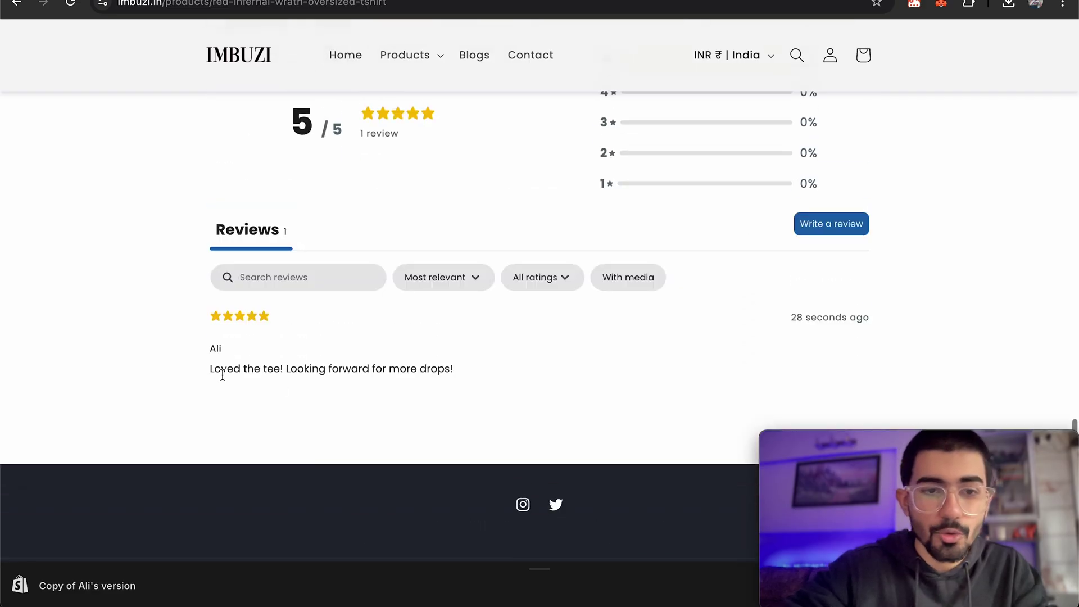
# Check the posted review on the product page, rated 5 / 5 from 1 review.
pyautogui.moveTo(209, 370); pyautogui.dragTo(535, 379)
pyautogui.click(536, 386)
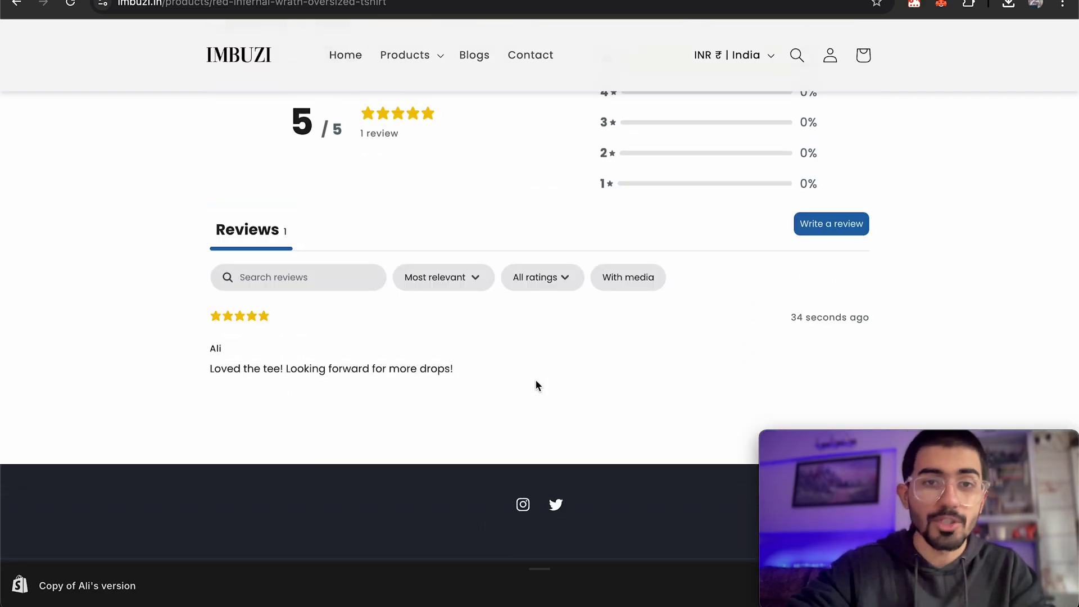
pyautogui.scroll(2, 535, 386)
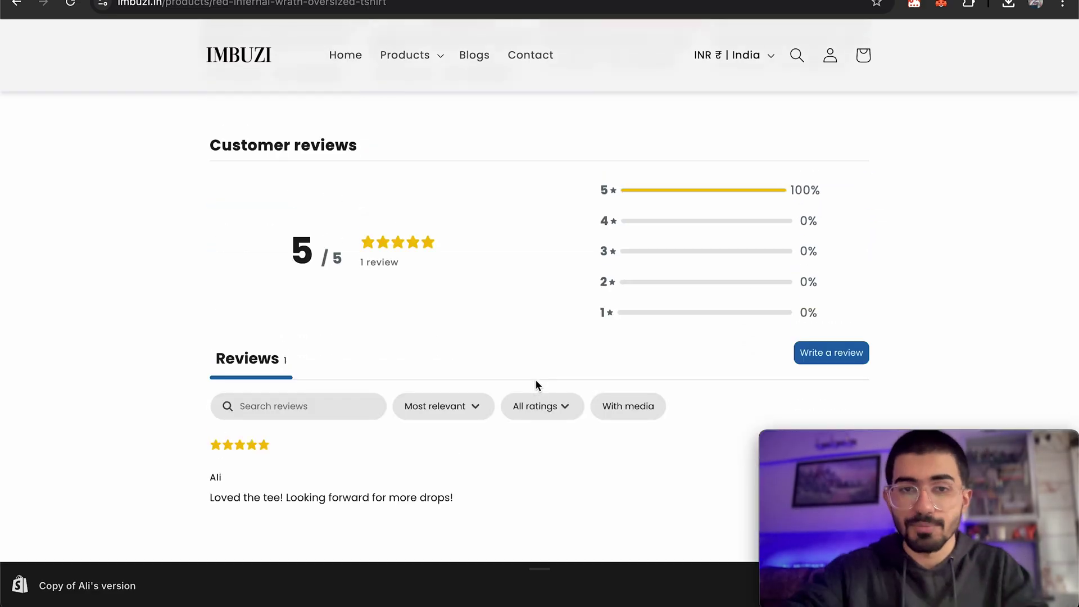
# Switch back to Klaviyo's All reviews list showing the Published 5-star review, 1 of 1.
pyautogui.hotkey('ctrl', 'Tab')
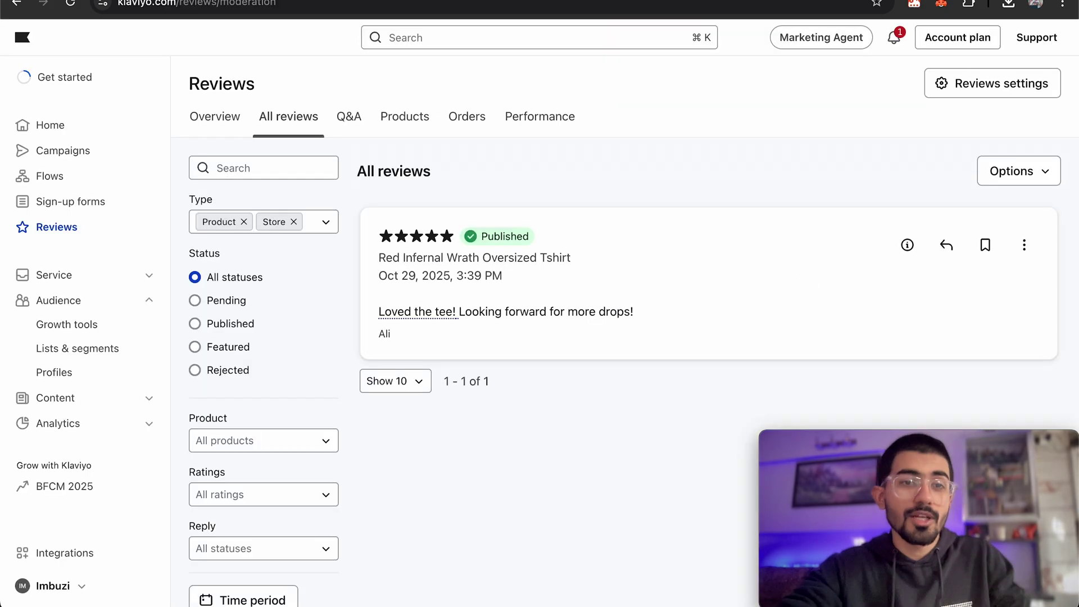